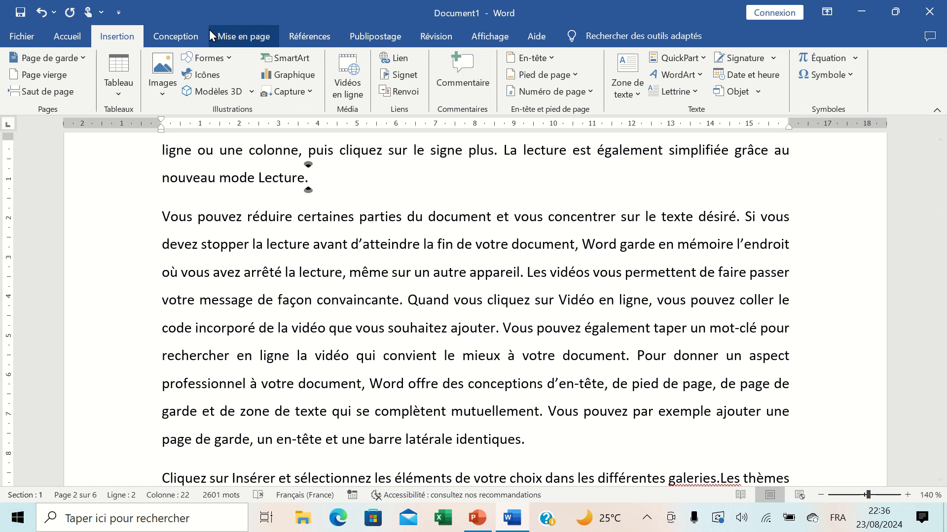
Put the cursor after 'nouveau mode Lecture.' and create a new blank document with Ctrl+N
{"action": "left_click", "coordinate": [230, 68]}
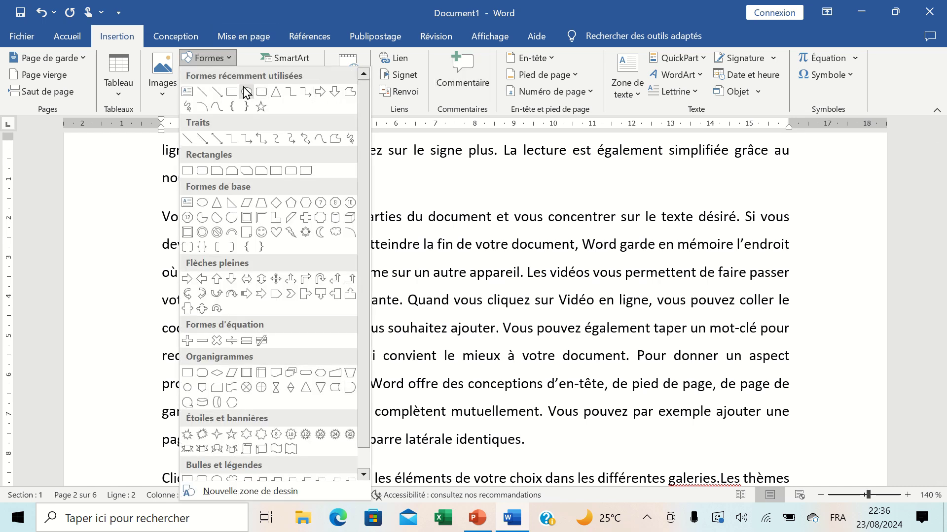
{"action": "left_click", "coordinate": [388, 184]}
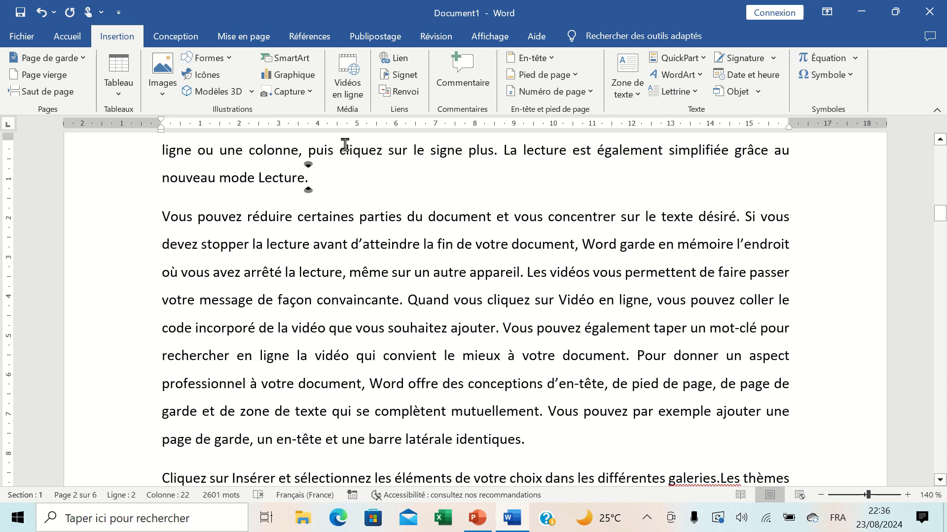
{"action": "key", "text": "ctrl+n"}
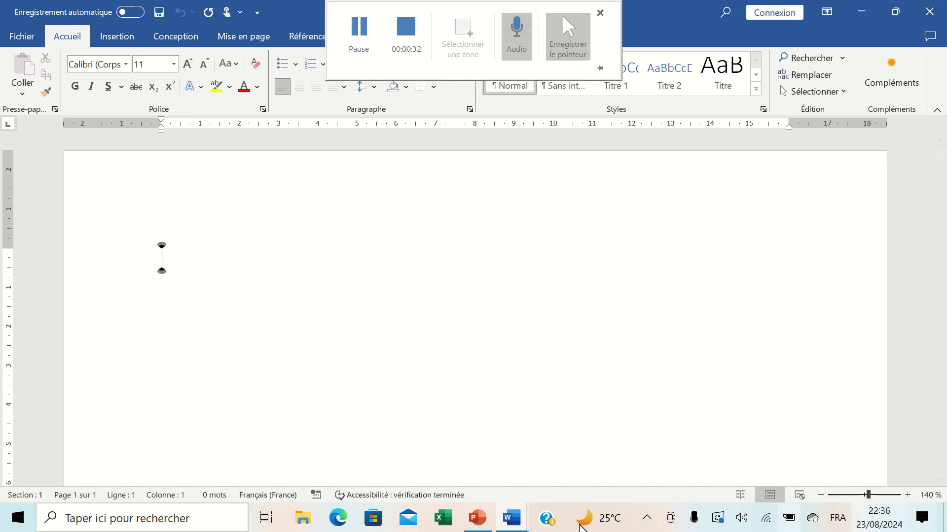
Capture the blank Document2 window using the on-screen keyboard's Print Screen key
{"action": "left_click", "coordinate": [214, 518]}
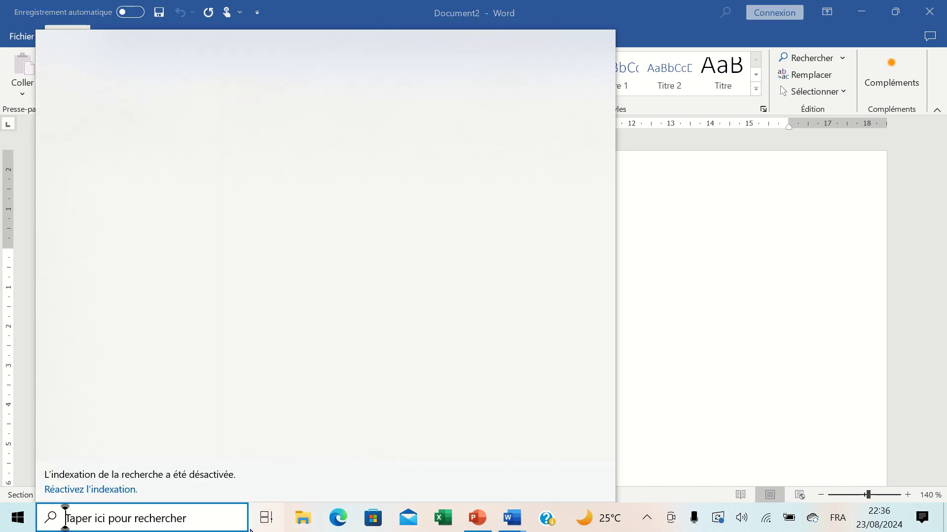
{"action": "type", "text": "cla"}
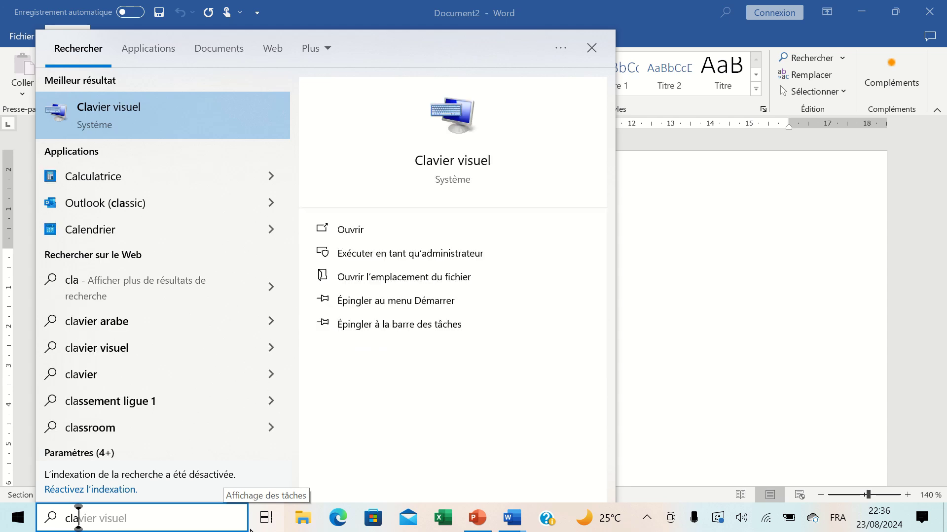
{"action": "left_click", "coordinate": [143, 101]}
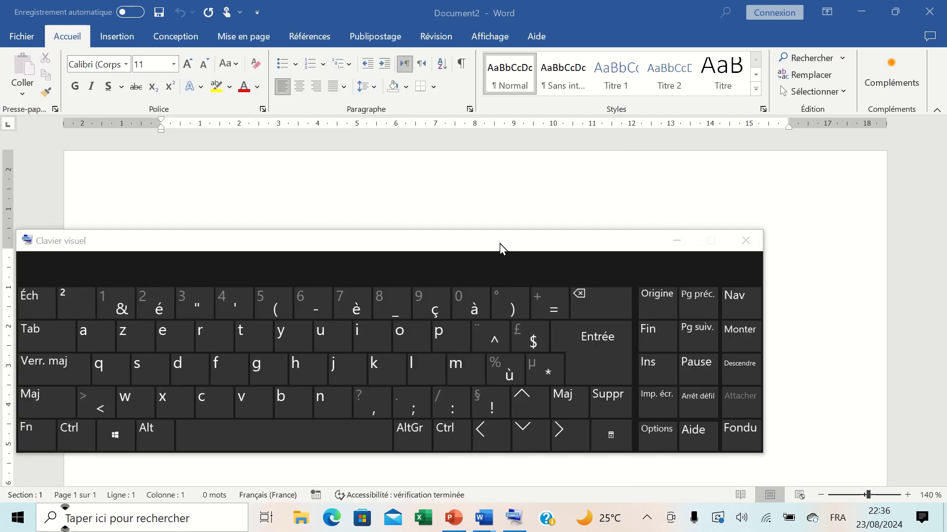
{"action": "left_click_drag", "start_coordinate": [499, 244], "coordinate": [563, 232]}
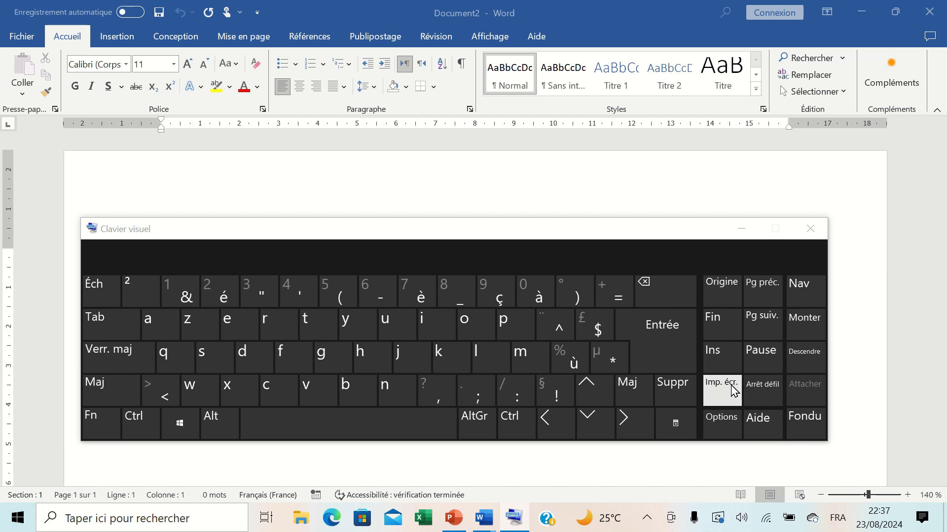
{"action": "left_click", "coordinate": [741, 229]}
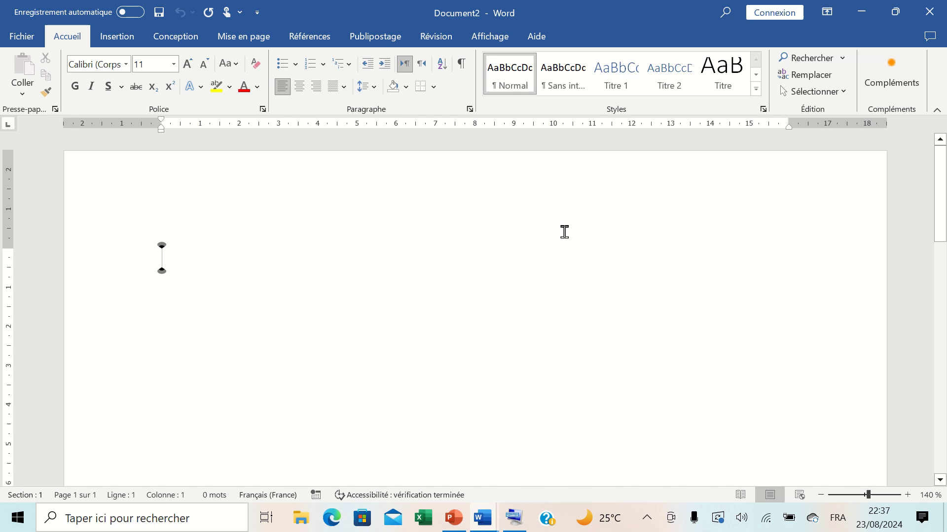
{"action": "type", "text": "prt"}
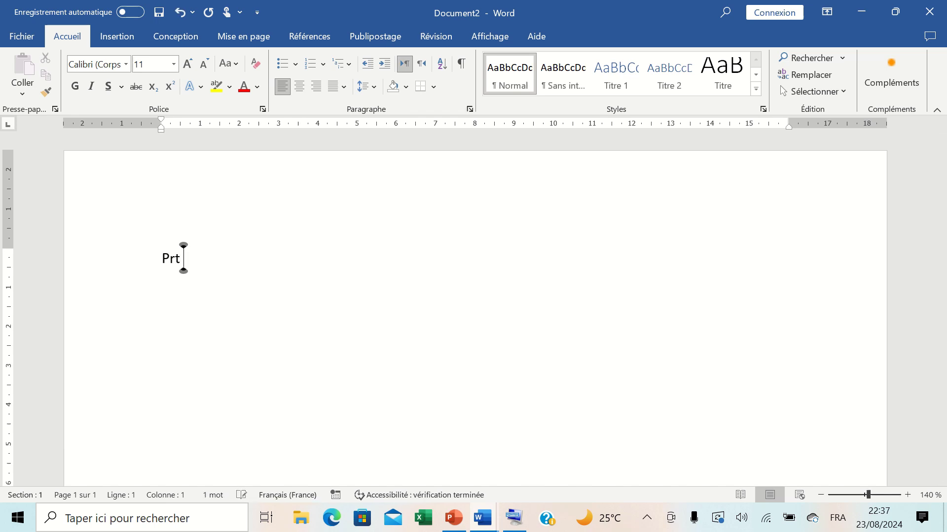
{"action": "type", "text": " sc"}
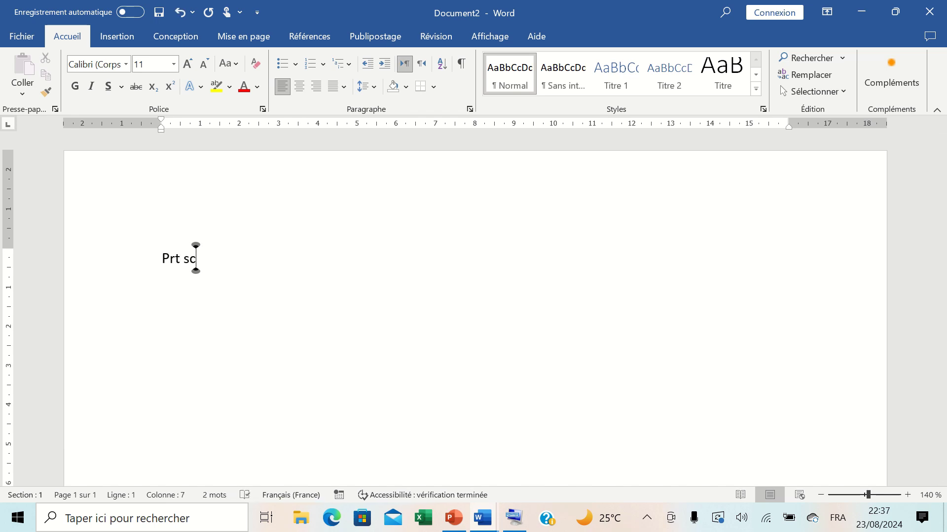
Delete the stray 'Prt sc' text and return to Document1
{"action": "left_click", "coordinate": [131, 268]}
{"action": "key", "text": "BackSpace"}
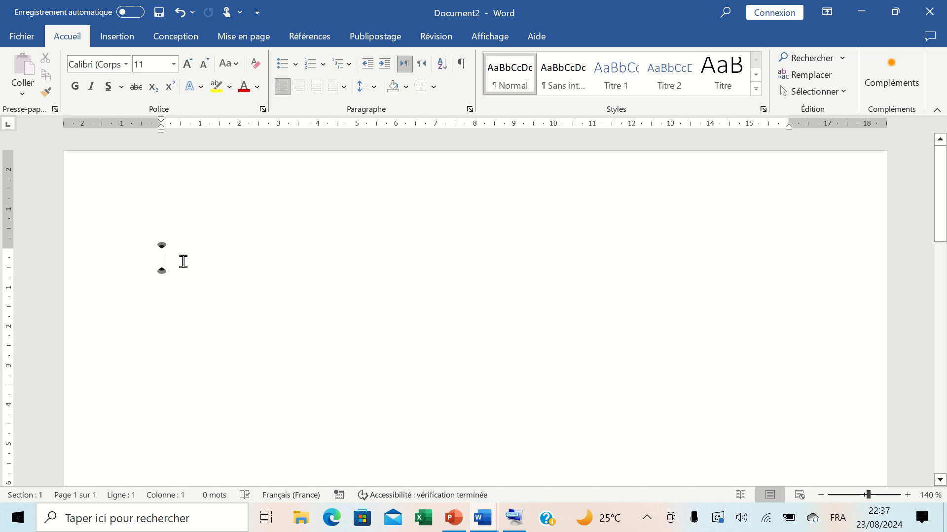
{"action": "left_click", "coordinate": [482, 518]}
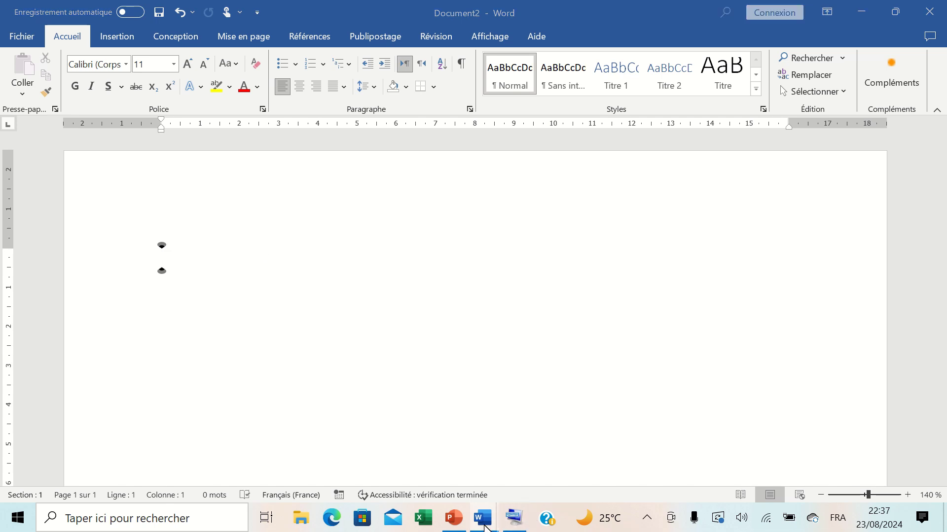
{"action": "left_click", "coordinate": [607, 490]}
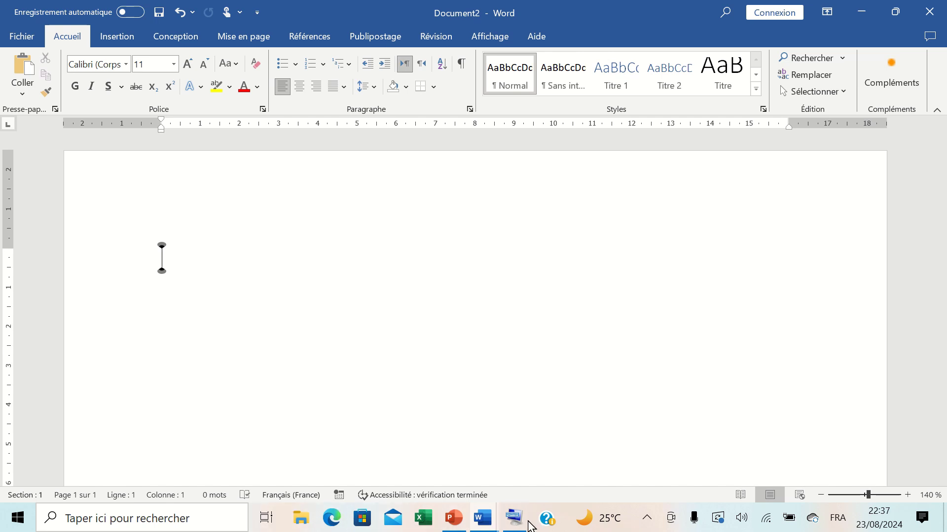
{"action": "left_click", "coordinate": [482, 517]}
{"action": "left_click", "coordinate": [443, 454]}
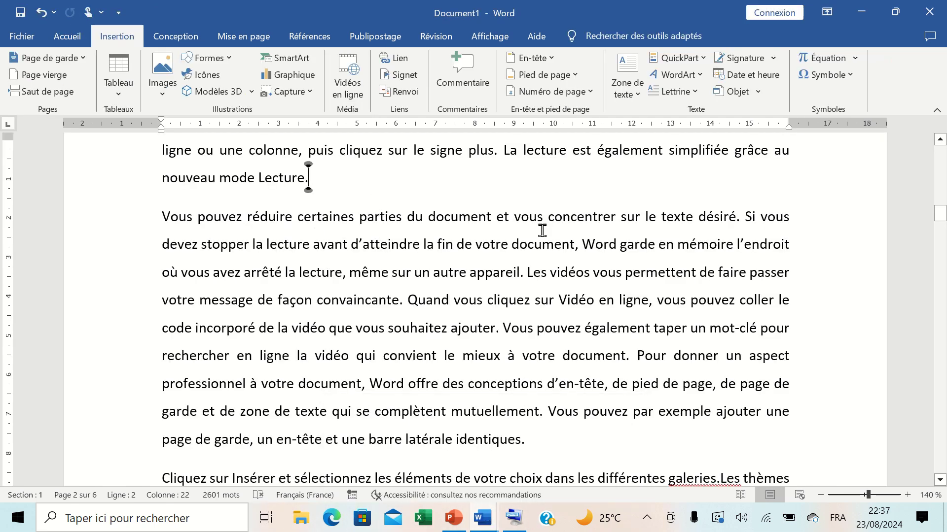
Paste the Document2 screenshot below 'nouveau mode Lecture.' and select the picture
{"action": "key", "text": "ctrl+v"}
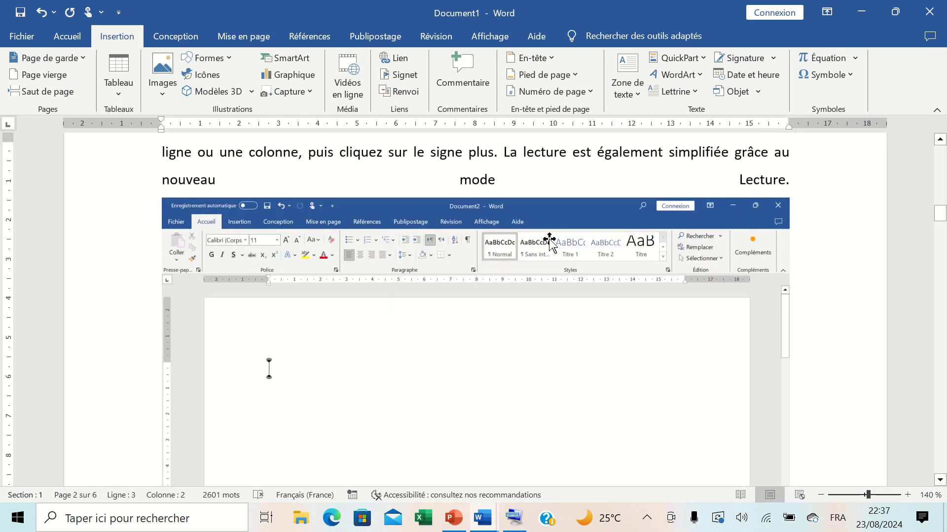
{"action": "scroll", "coordinate": [680, 276], "scroll_direction": "down", "scroll_amount": 1}
{"action": "scroll", "coordinate": [691, 244], "scroll_direction": "down", "scroll_amount": 2}
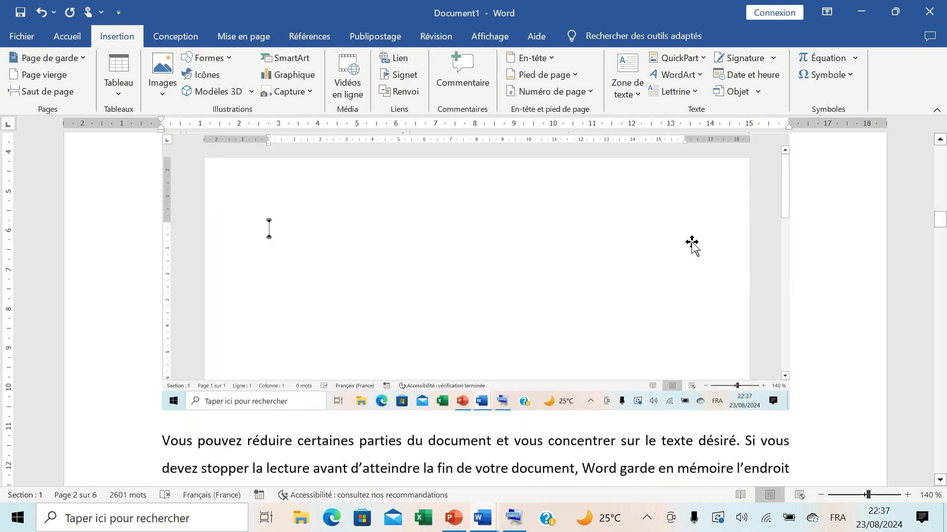
{"action": "left_click", "coordinate": [641, 298]}
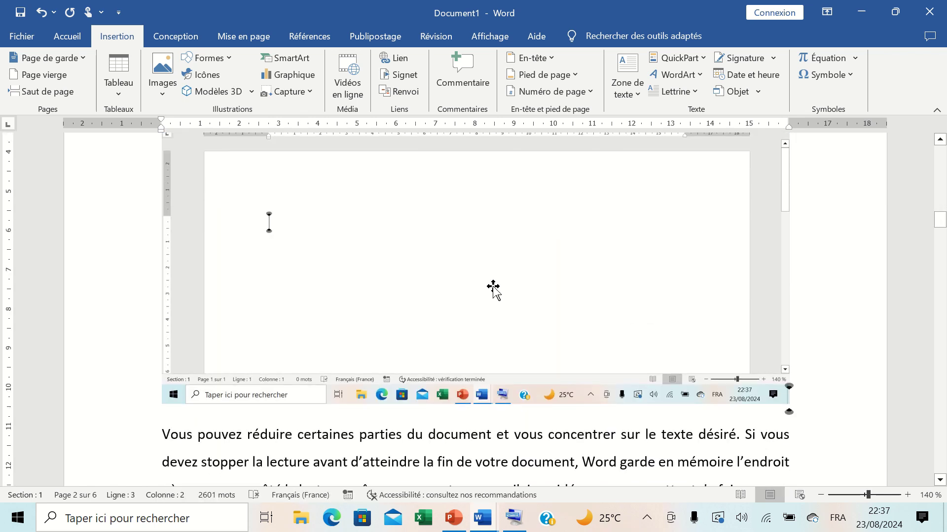
{"action": "scroll", "coordinate": [491, 283], "scroll_direction": "up", "scroll_amount": 2}
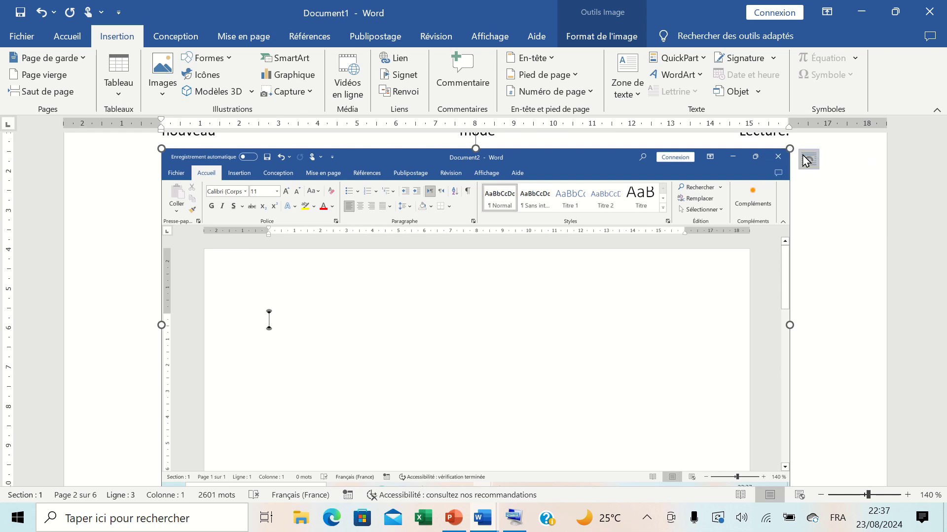
Set the screenshot's text wrapping to Haut et bas, then deselect it
{"action": "left_click", "coordinate": [805, 160]}
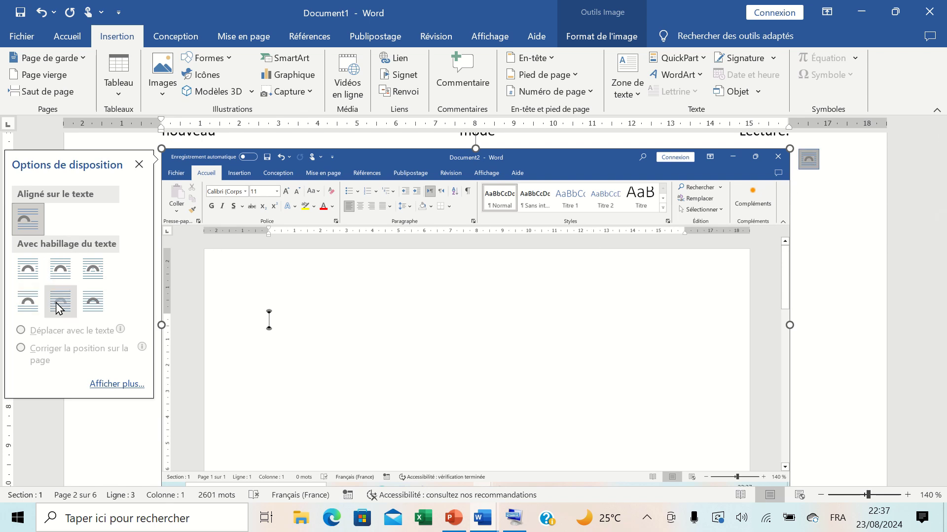
{"action": "left_click", "coordinate": [24, 310]}
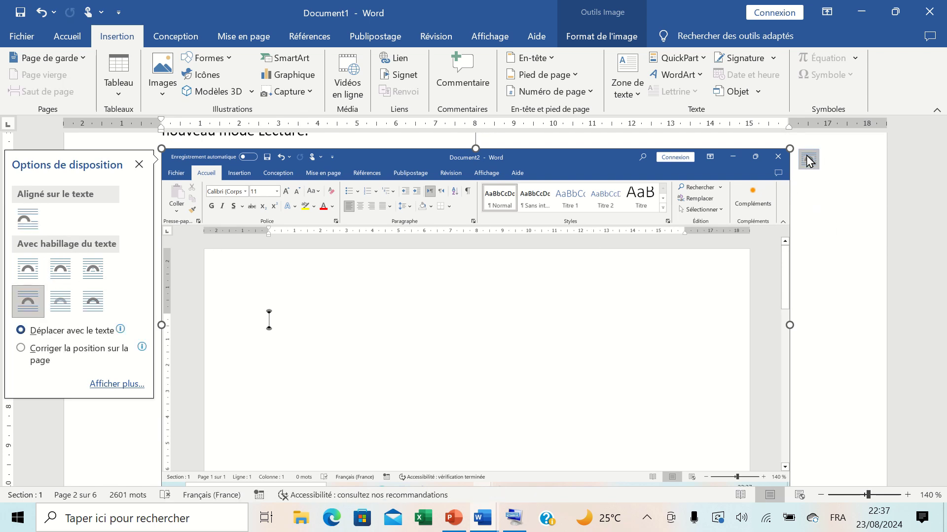
{"action": "left_click", "coordinate": [603, 39]}
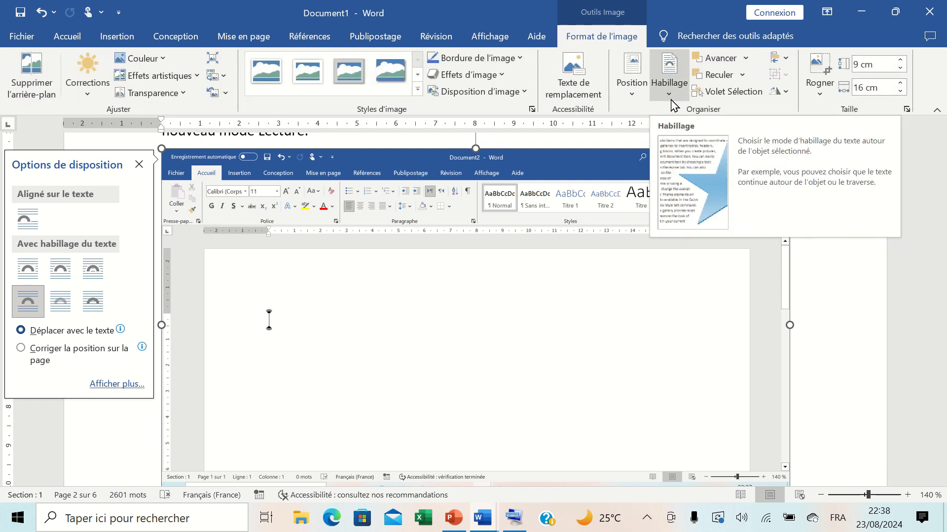
{"action": "scroll", "coordinate": [540, 335], "scroll_direction": "up", "scroll_amount": 1}
{"action": "scroll", "coordinate": [541, 327], "scroll_direction": "up", "scroll_amount": 1}
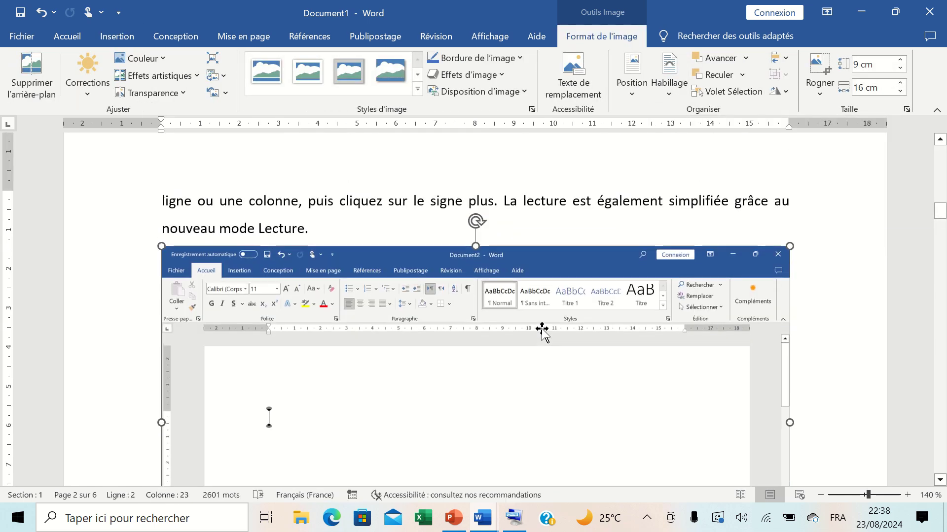
{"action": "scroll", "coordinate": [537, 316], "scroll_direction": "down", "scroll_amount": 1}
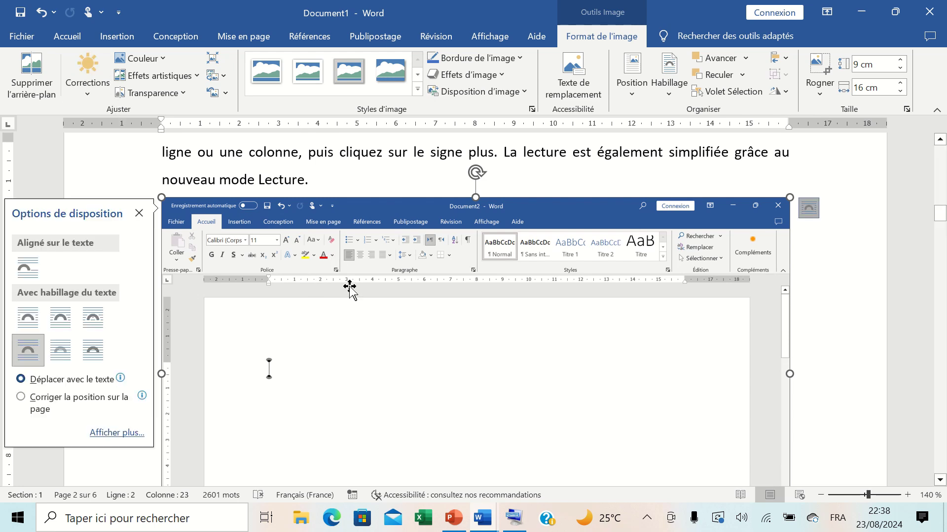
{"action": "left_click", "coordinate": [346, 151]}
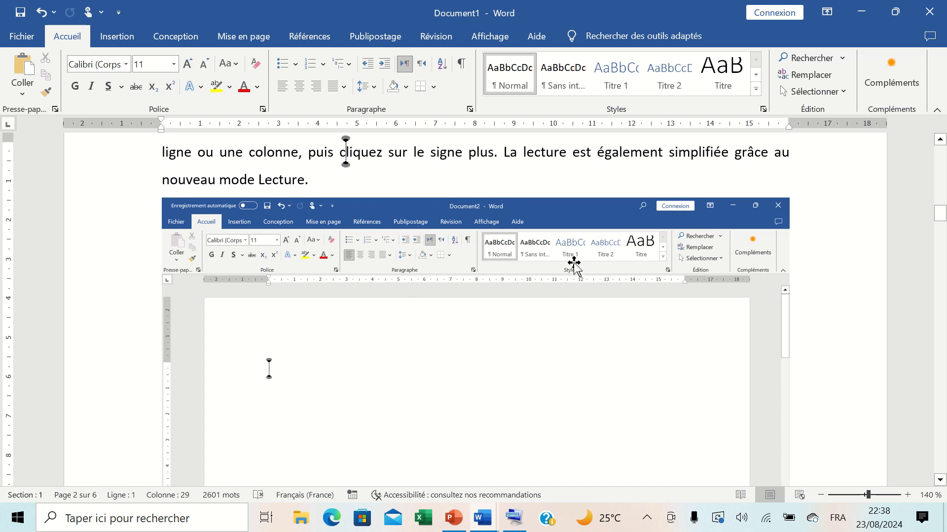
Draw a rounded rectangle across the screenshot's ribbon, about 1,55 cm by 16,07 cm
{"action": "left_click", "coordinate": [114, 40]}
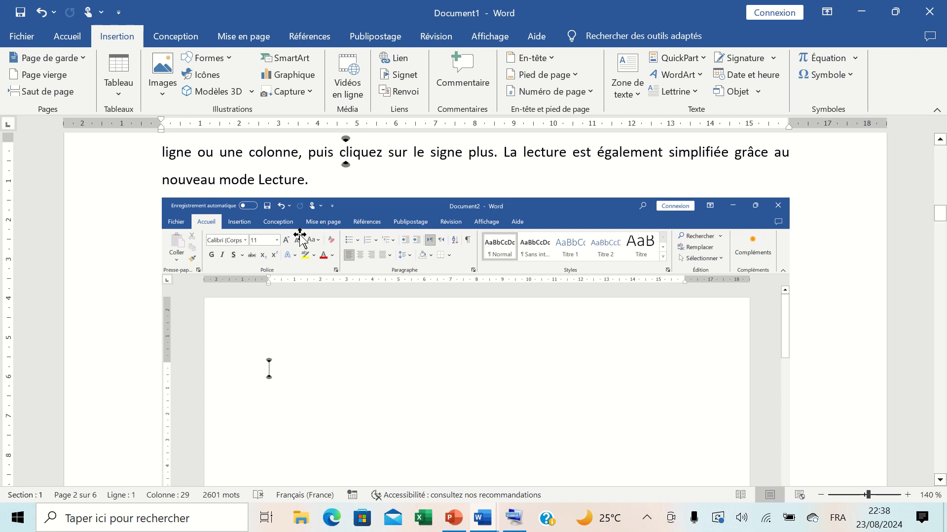
{"action": "left_click", "coordinate": [208, 58]}
{"action": "left_click", "coordinate": [263, 94]}
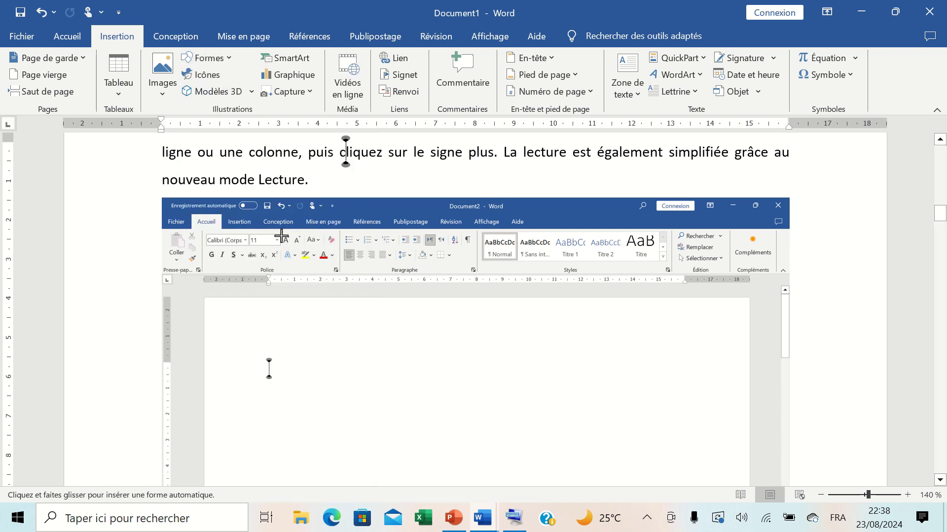
{"action": "left_click_drag", "start_coordinate": [163, 216], "coordinate": [793, 277]}
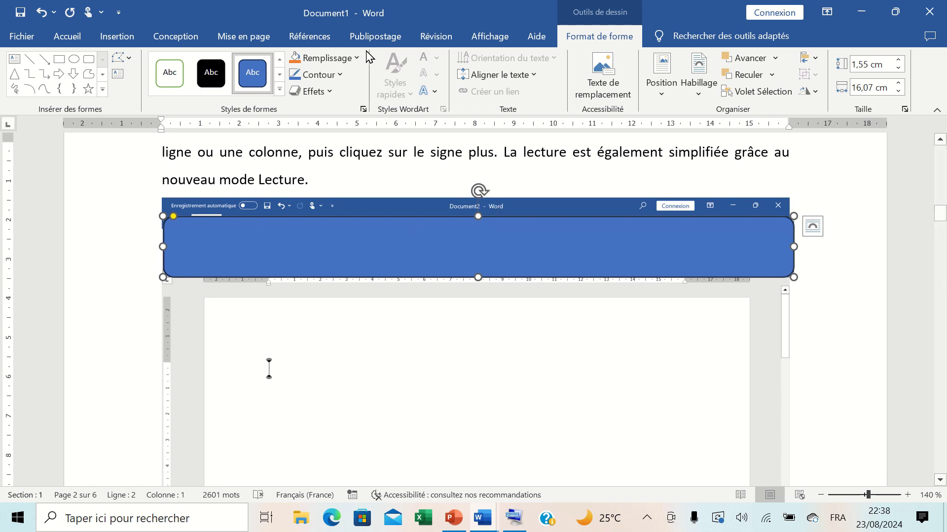
Fill the ribbon rectangle with red at 69% transparency
{"action": "left_click", "coordinate": [332, 58]}
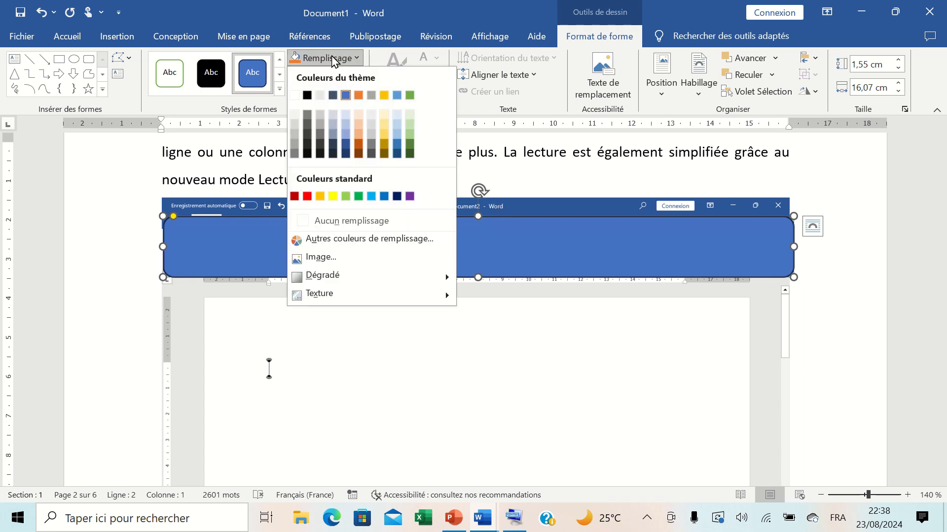
{"action": "left_click", "coordinate": [307, 197]}
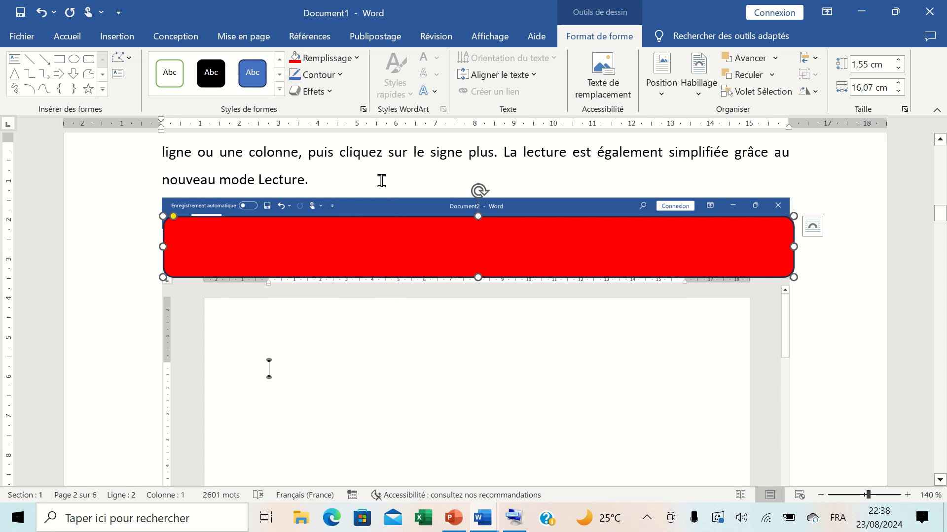
{"action": "left_click", "coordinate": [328, 58]}
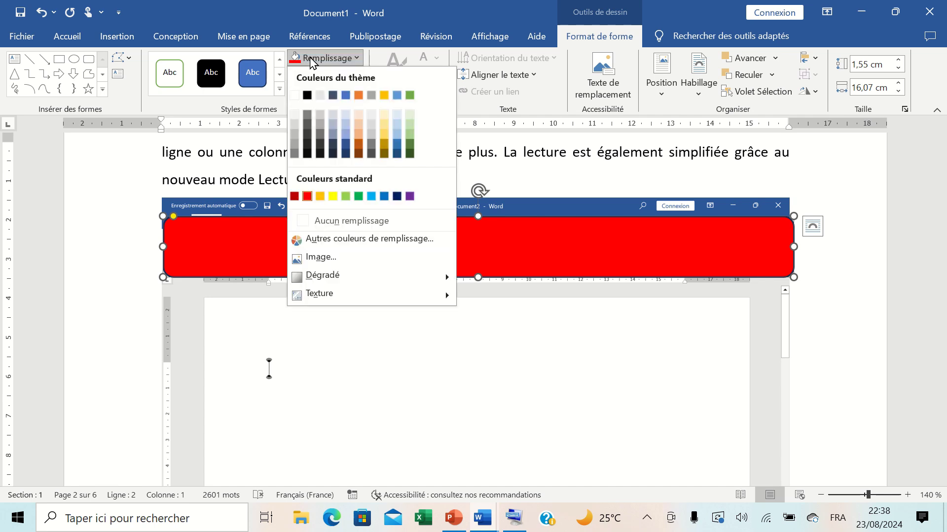
{"action": "left_click", "coordinate": [341, 240]}
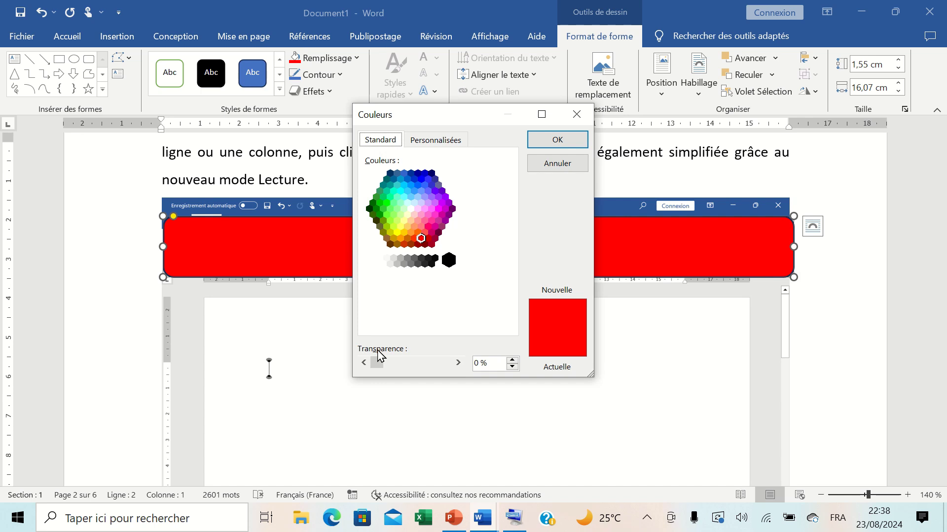
{"action": "left_click_drag", "start_coordinate": [379, 362], "coordinate": [427, 362]}
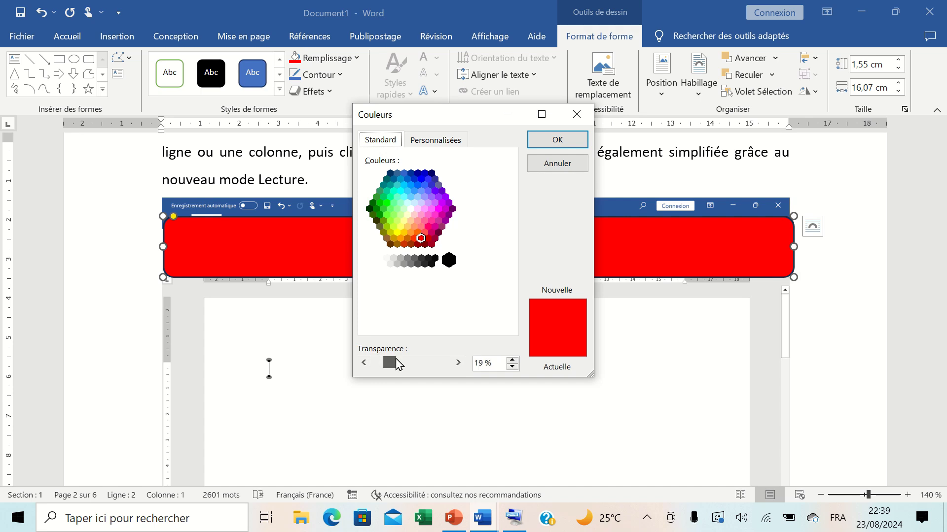
{"action": "left_click", "coordinate": [566, 143]}
{"action": "left_click", "coordinate": [485, 354]}
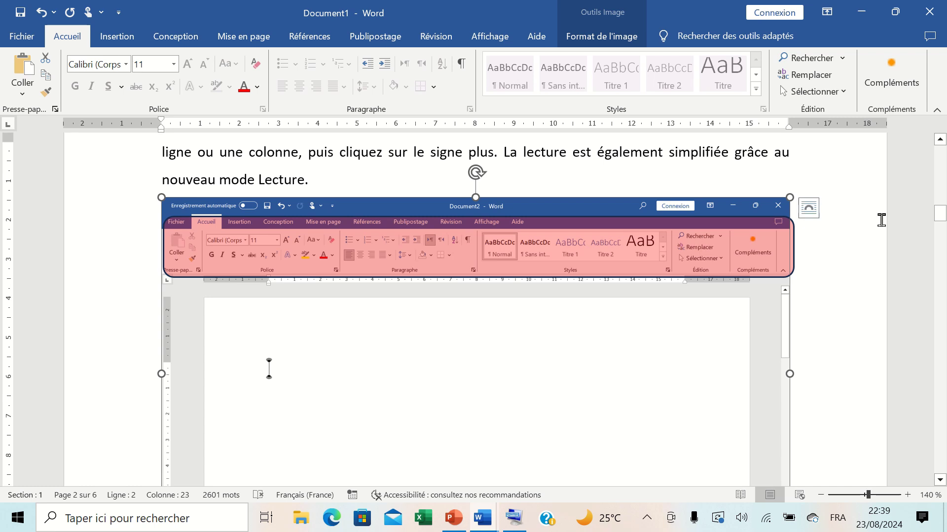
Set the translucent red rectangle's Contour colour to green
{"action": "left_click", "coordinate": [372, 231]}
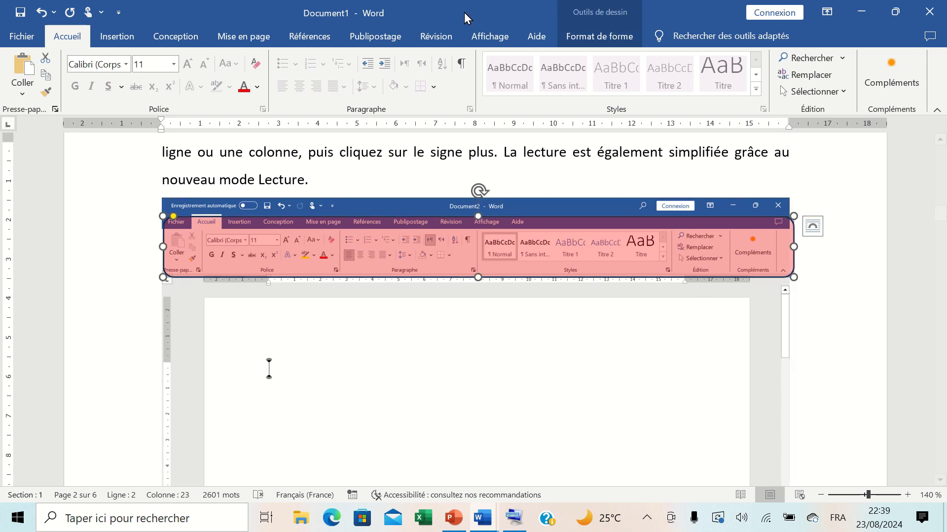
{"action": "left_click", "coordinate": [620, 44]}
{"action": "left_click", "coordinate": [308, 91]}
{"action": "left_click", "coordinate": [315, 77]}
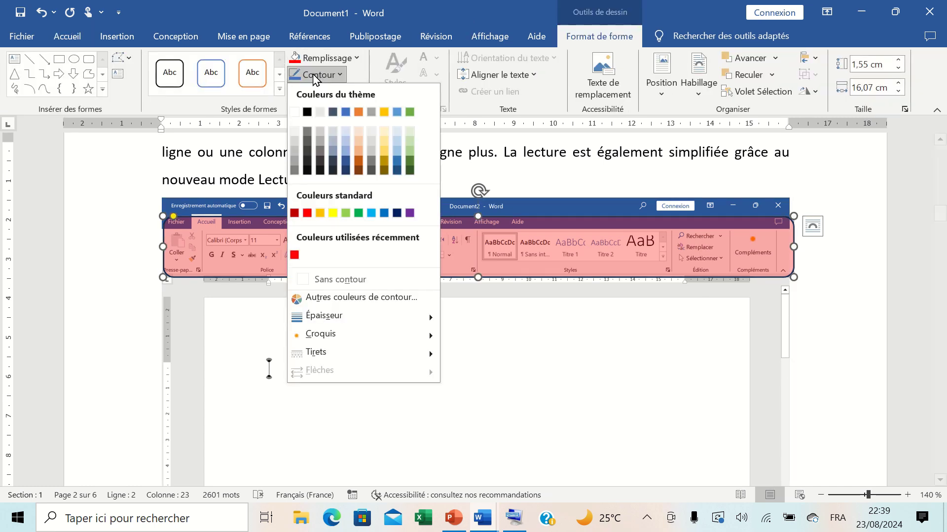
{"action": "left_click", "coordinate": [316, 76]}
{"action": "left_click", "coordinate": [314, 91]}
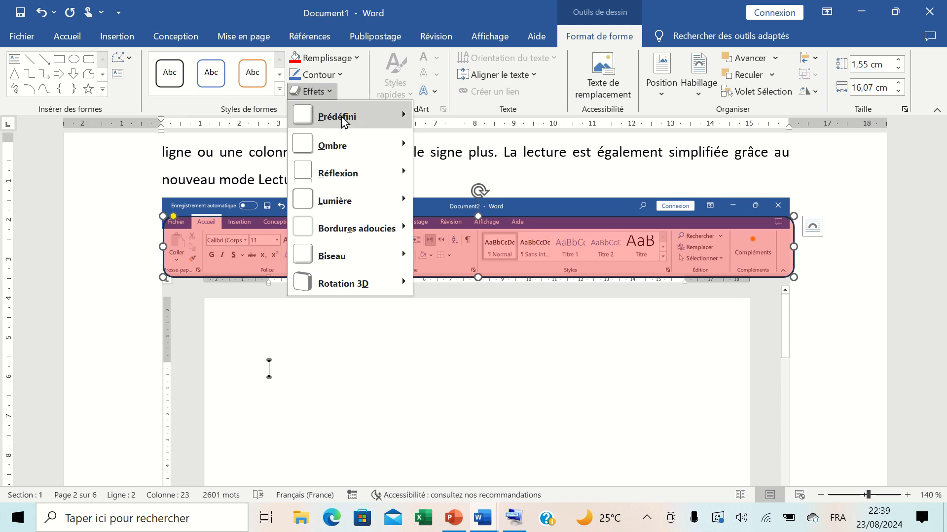
{"action": "mouse_move", "coordinate": [347, 117]}
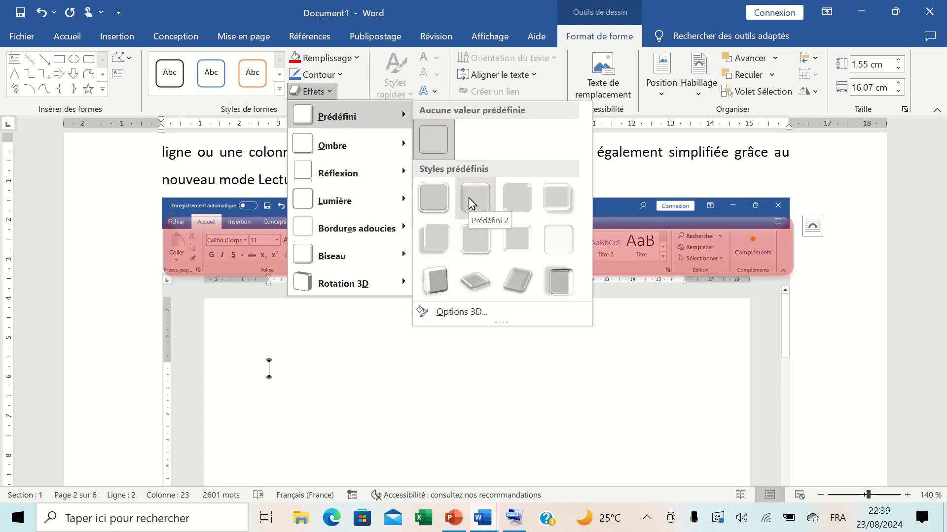
{"action": "left_click", "coordinate": [509, 204]}
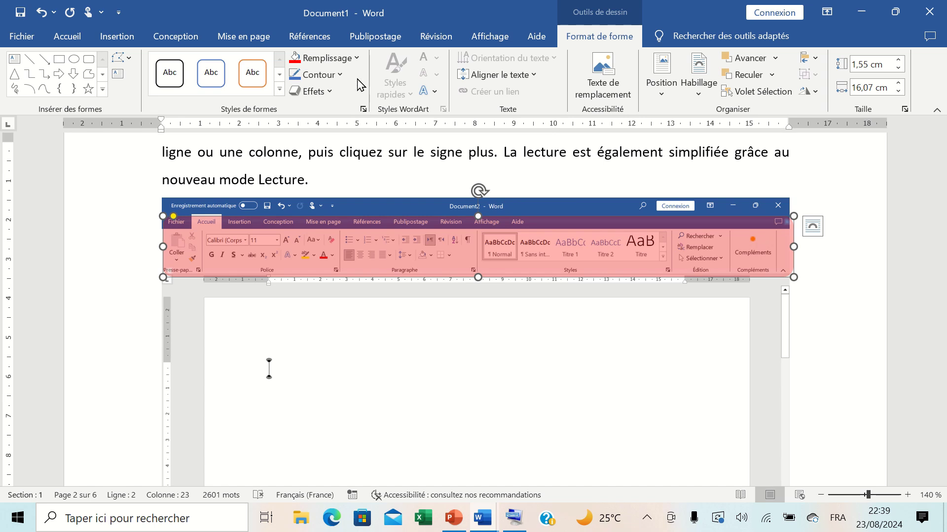
{"action": "left_click", "coordinate": [318, 75]}
{"action": "left_click", "coordinate": [359, 212]}
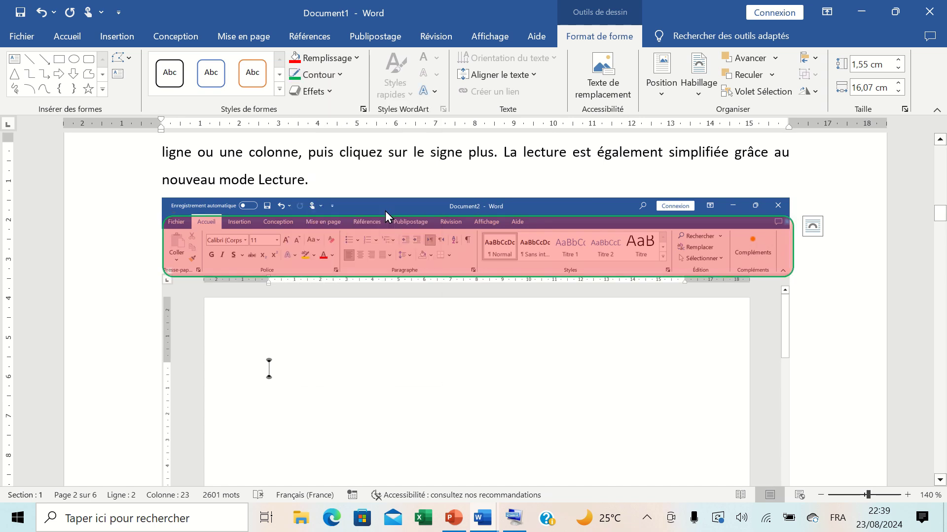
{"action": "left_click", "coordinate": [619, 367]}
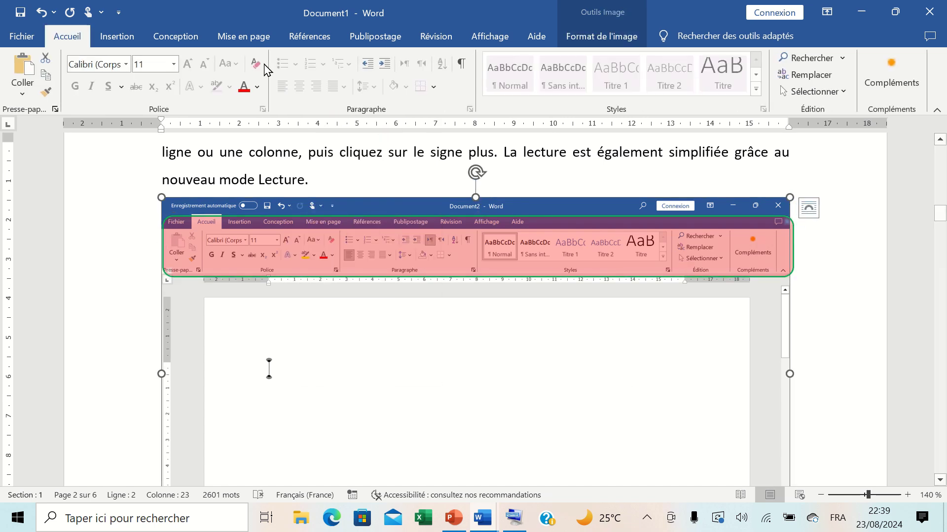
In the Icônes library, check the curved upward arrow icon
{"action": "left_click", "coordinate": [121, 36]}
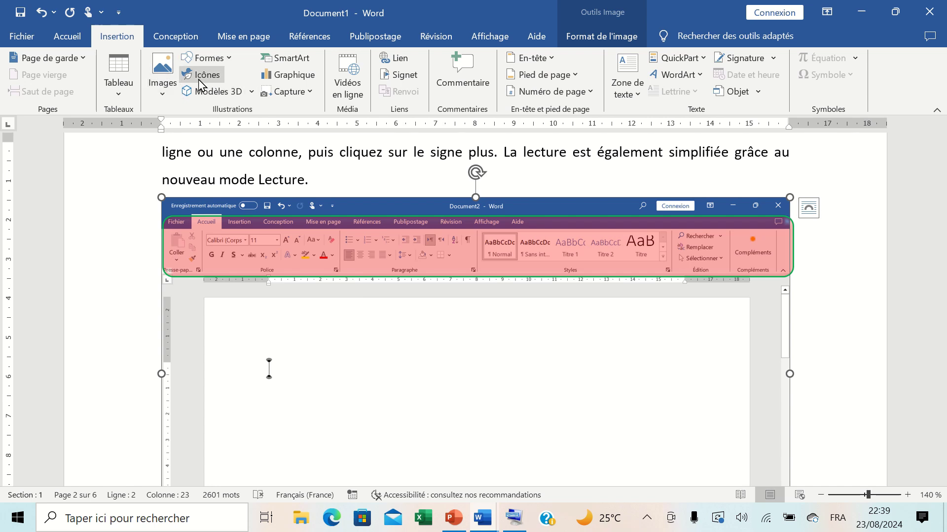
{"action": "left_click", "coordinate": [206, 76]}
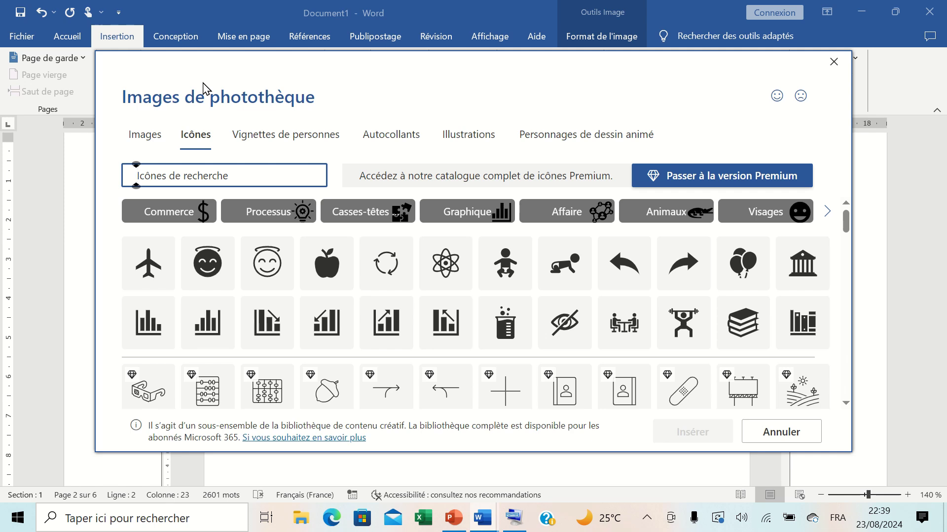
{"action": "mouse_move", "coordinate": [683, 263]}
{"action": "scroll", "coordinate": [567, 286], "scroll_direction": "down", "scroll_amount": 3}
{"action": "scroll", "coordinate": [567, 286], "scroll_direction": "down", "scroll_amount": 3}
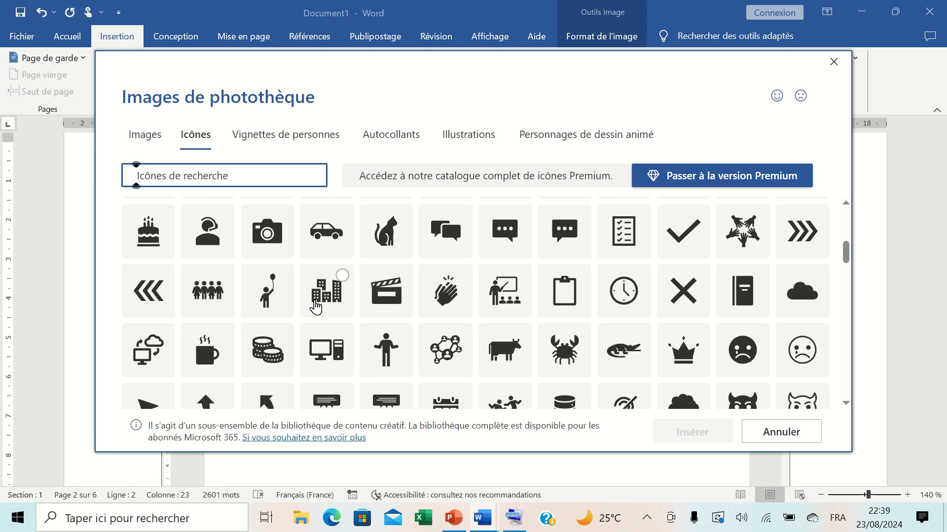
{"action": "scroll", "coordinate": [316, 306], "scroll_direction": "down", "scroll_amount": 1}
{"action": "scroll", "coordinate": [345, 296], "scroll_direction": "down", "scroll_amount": 5}
{"action": "scroll", "coordinate": [386, 289], "scroll_direction": "down", "scroll_amount": 2}
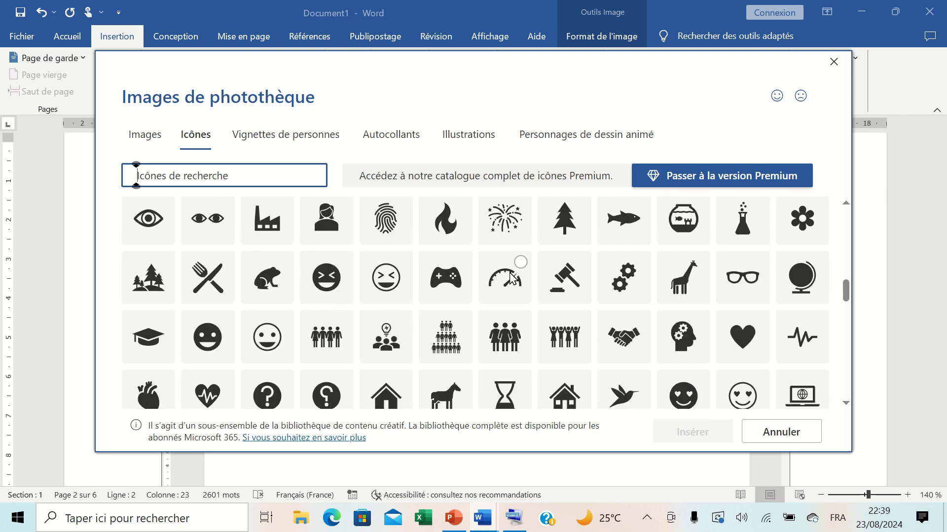
{"action": "scroll", "coordinate": [504, 281], "scroll_direction": "down", "scroll_amount": 2}
{"action": "scroll", "coordinate": [505, 281], "scroll_direction": "down", "scroll_amount": 3}
{"action": "scroll", "coordinate": [513, 279], "scroll_direction": "down", "scroll_amount": 3}
{"action": "scroll", "coordinate": [518, 276], "scroll_direction": "up", "scroll_amount": 2}
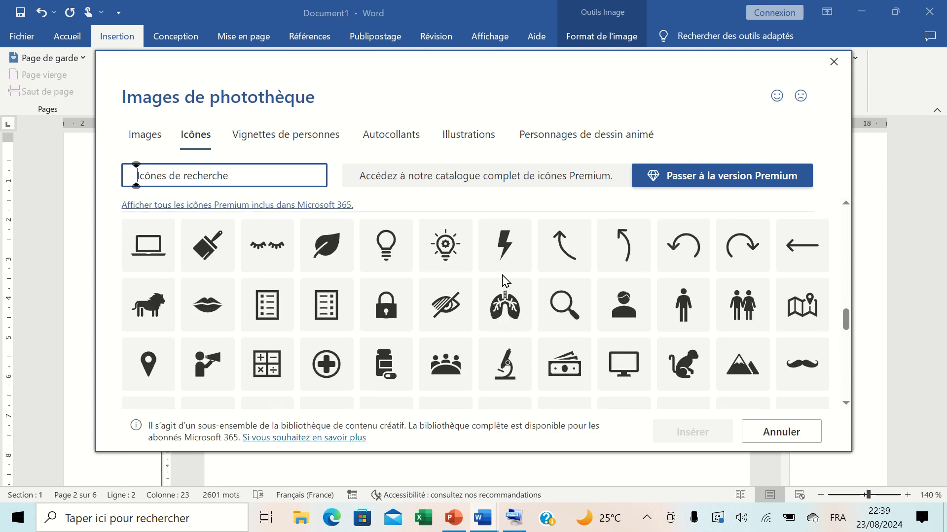
{"action": "left_click", "coordinate": [557, 260]}
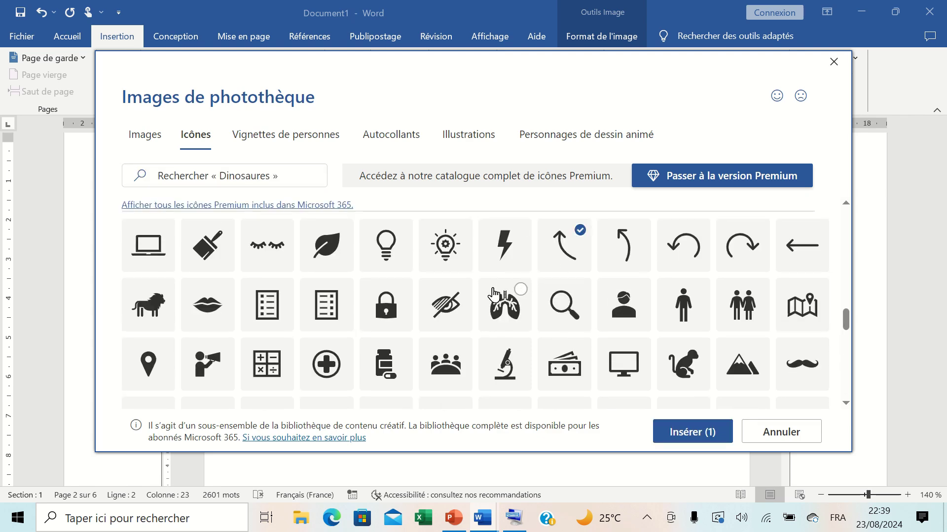
Also check the curved forward arrow icon and insert both icons
{"action": "scroll", "coordinate": [392, 293], "scroll_direction": "down", "scroll_amount": 2}
{"action": "scroll", "coordinate": [394, 293], "scroll_direction": "down", "scroll_amount": 2}
{"action": "scroll", "coordinate": [394, 293], "scroll_direction": "down", "scroll_amount": 2}
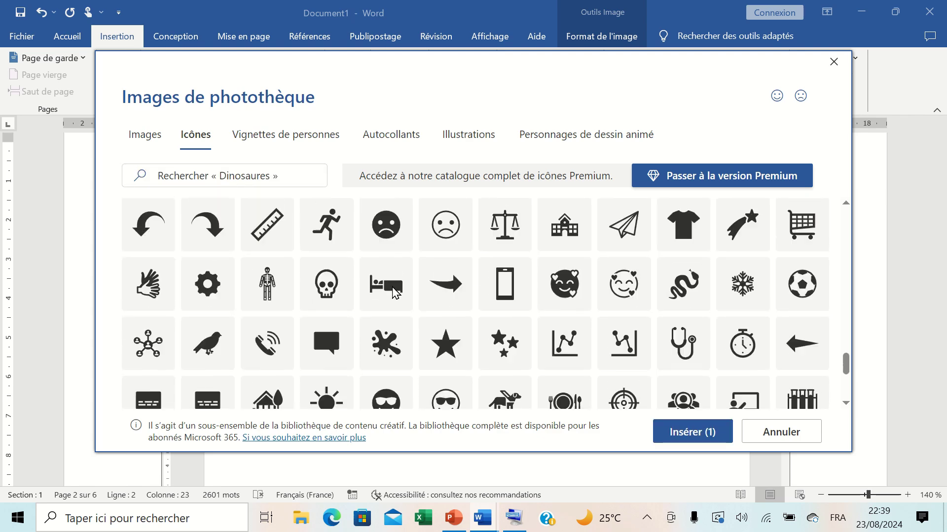
{"action": "scroll", "coordinate": [394, 293], "scroll_direction": "up", "scroll_amount": 5}
{"action": "scroll", "coordinate": [397, 291], "scroll_direction": "up", "scroll_amount": 5}
{"action": "scroll", "coordinate": [400, 288], "scroll_direction": "up", "scroll_amount": 5}
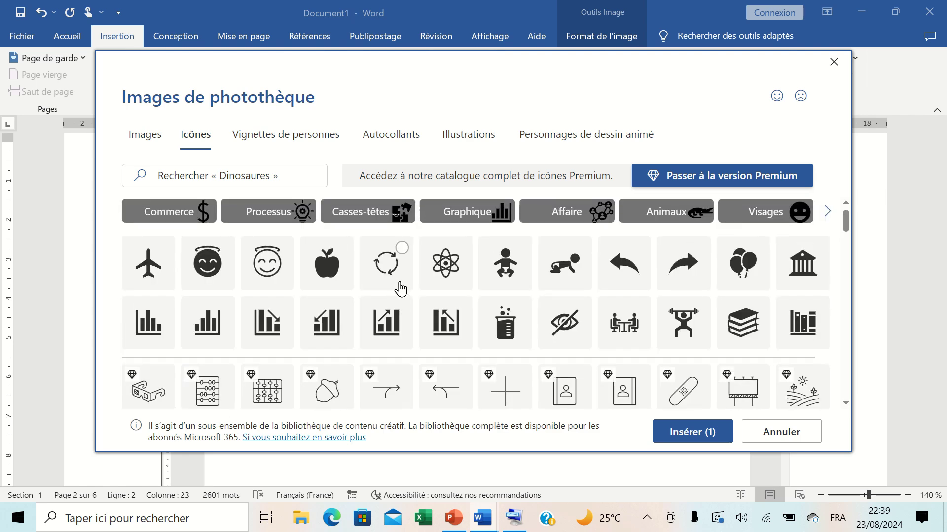
{"action": "left_click", "coordinate": [683, 264]}
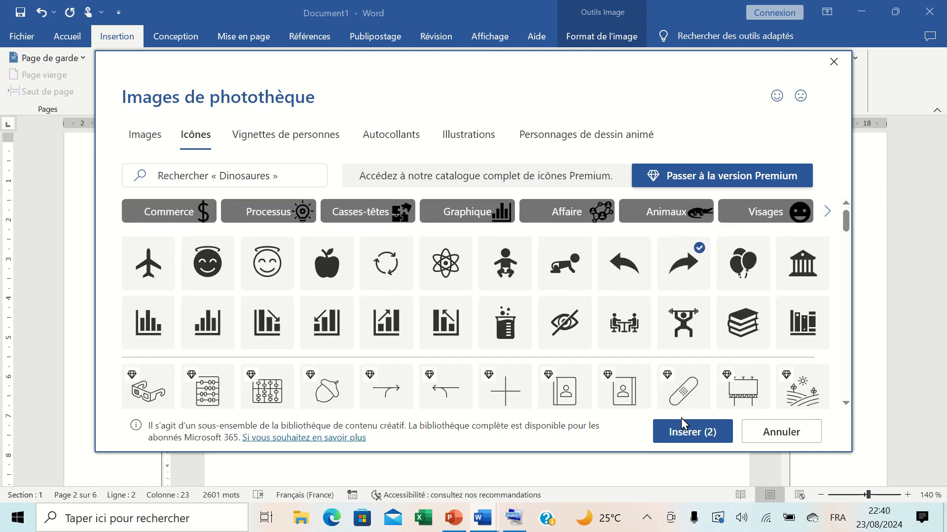
{"action": "left_click", "coordinate": [669, 429]}
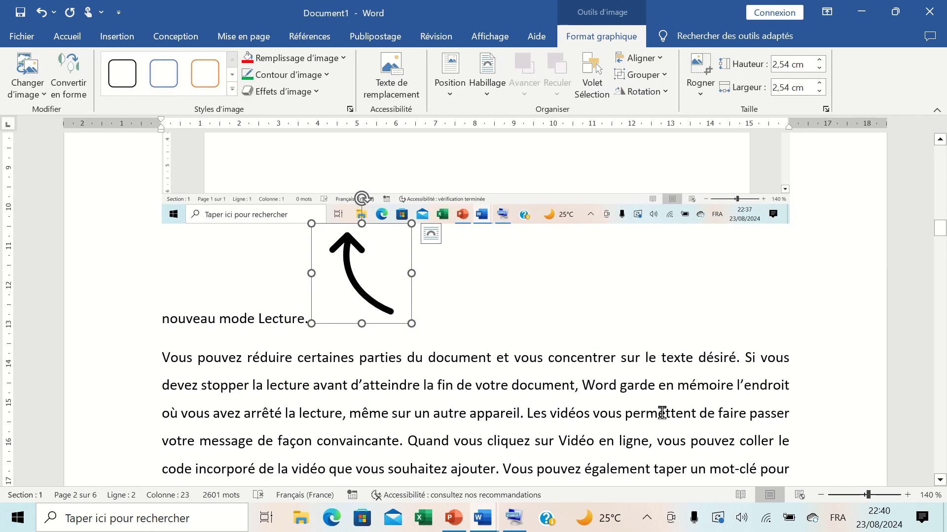
Set the curved arrow's layout to Devant le texte, undoing a trial move
{"action": "scroll", "coordinate": [388, 301], "scroll_direction": "up", "scroll_amount": 4}
{"action": "scroll", "coordinate": [393, 296], "scroll_direction": "up", "scroll_amount": 4}
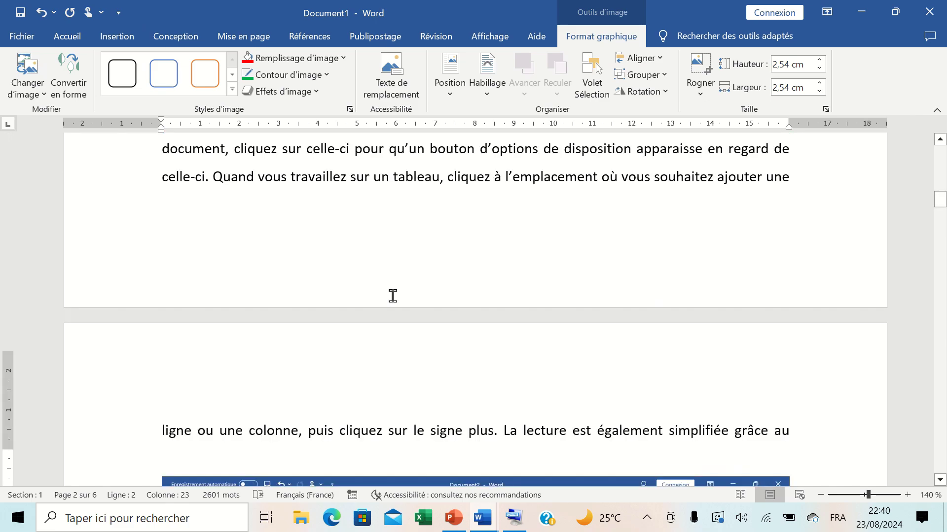
{"action": "scroll", "coordinate": [393, 295], "scroll_direction": "up", "scroll_amount": 1}
{"action": "scroll", "coordinate": [393, 290], "scroll_direction": "up", "scroll_amount": 3}
{"action": "scroll", "coordinate": [391, 281], "scroll_direction": "up", "scroll_amount": 3}
{"action": "scroll", "coordinate": [393, 281], "scroll_direction": "down", "scroll_amount": 3}
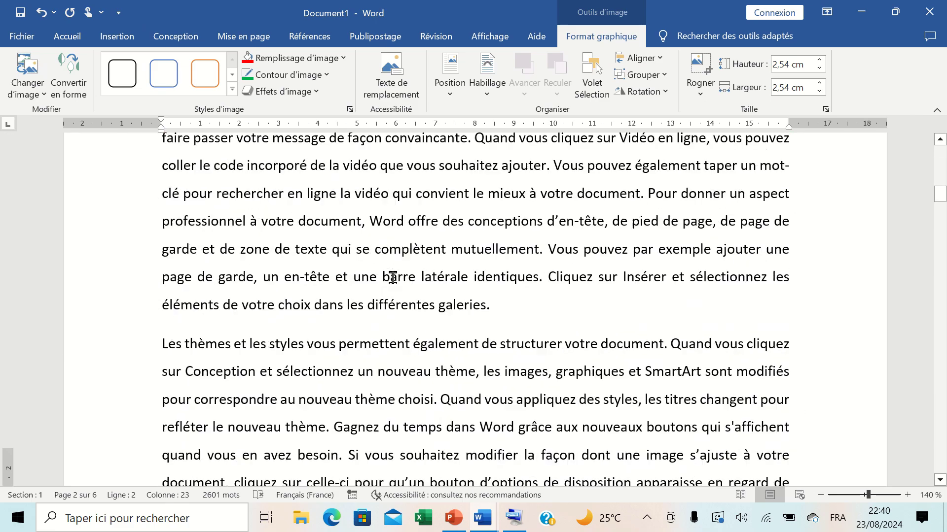
{"action": "scroll", "coordinate": [393, 277], "scroll_direction": "down", "scroll_amount": 5}
{"action": "scroll", "coordinate": [271, 270], "scroll_direction": "up", "scroll_amount": 3}
{"action": "scroll", "coordinate": [391, 281], "scroll_direction": "down", "scroll_amount": 3}
{"action": "scroll", "coordinate": [395, 280], "scroll_direction": "up", "scroll_amount": 3}
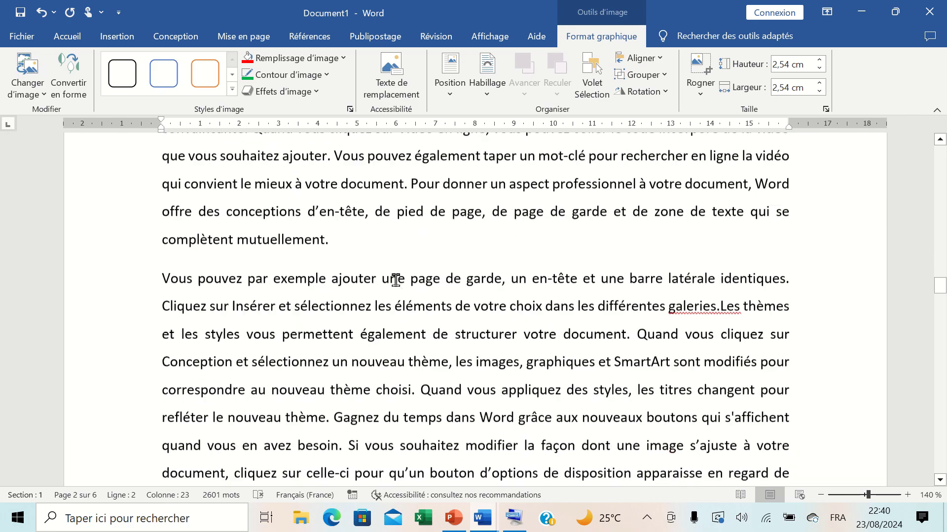
{"action": "scroll", "coordinate": [396, 280], "scroll_direction": "up", "scroll_amount": 3}
{"action": "scroll", "coordinate": [396, 278], "scroll_direction": "down", "scroll_amount": 2}
{"action": "scroll", "coordinate": [395, 277], "scroll_direction": "down", "scroll_amount": 3}
{"action": "scroll", "coordinate": [397, 276], "scroll_direction": "down", "scroll_amount": 3}
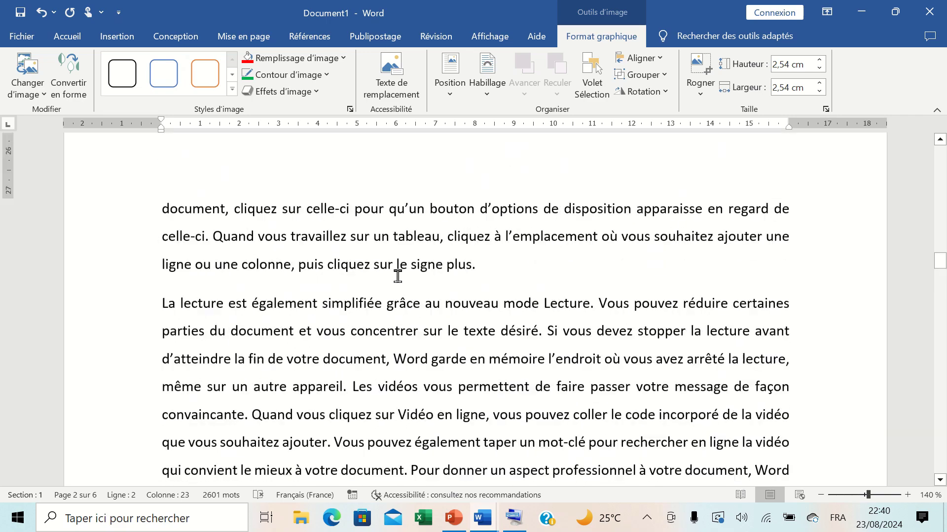
{"action": "scroll", "coordinate": [397, 276], "scroll_direction": "down", "scroll_amount": 3}
{"action": "scroll", "coordinate": [399, 275], "scroll_direction": "up", "scroll_amount": 4}
{"action": "scroll", "coordinate": [414, 296], "scroll_direction": "up", "scroll_amount": 3}
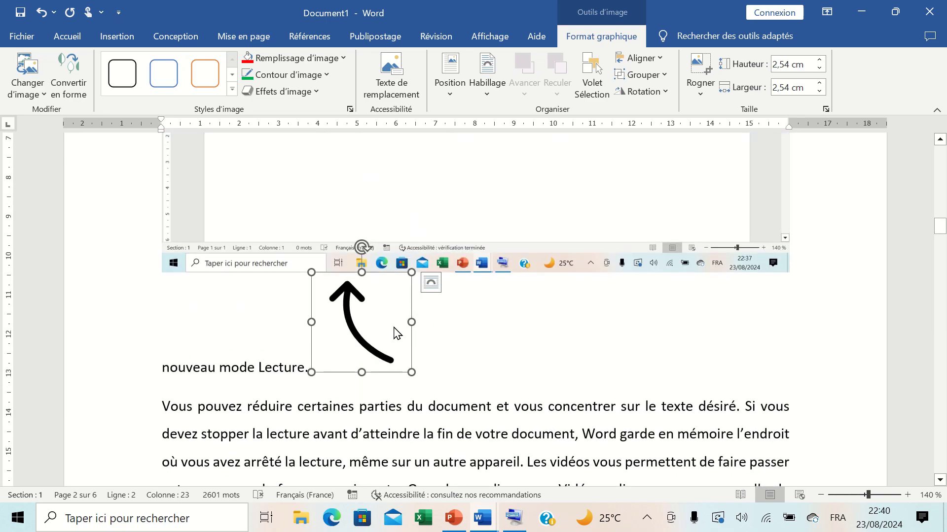
{"action": "left_click", "coordinate": [431, 282]}
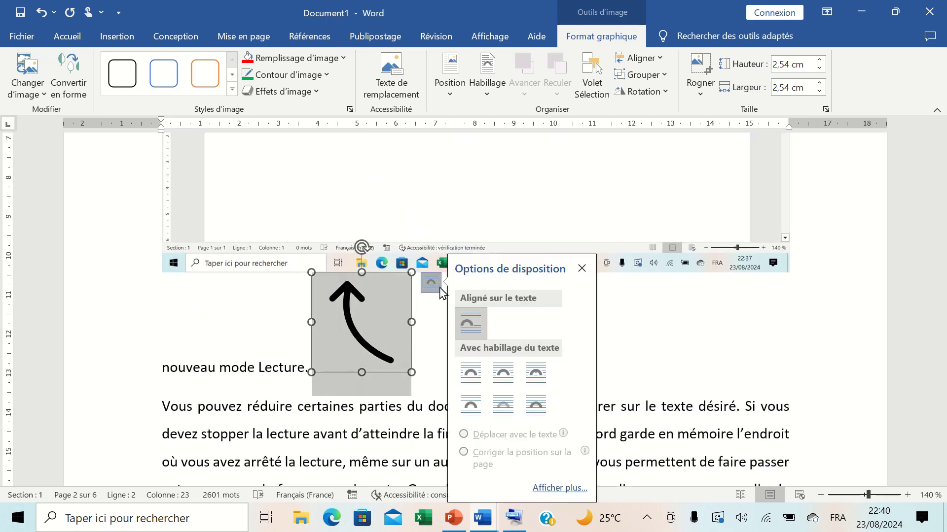
{"action": "left_click", "coordinate": [537, 408]}
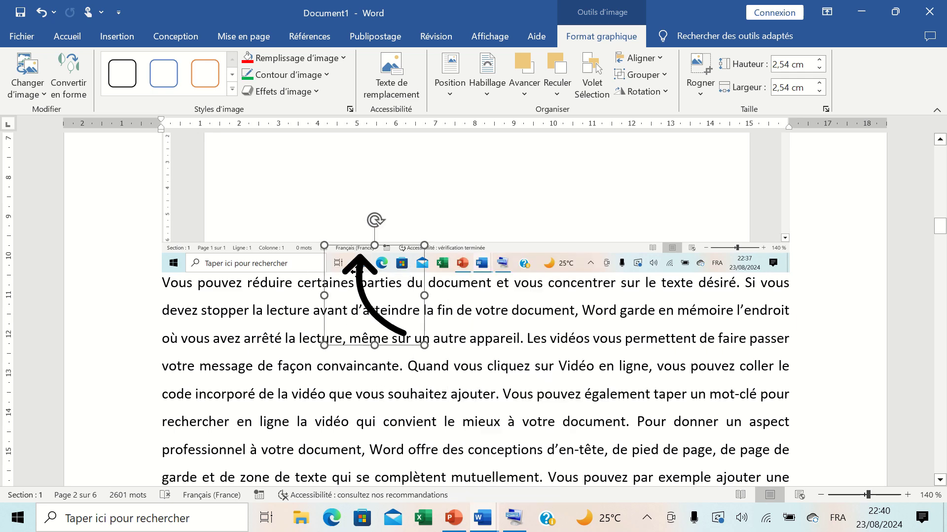
{"action": "left_click_drag", "start_coordinate": [345, 304], "coordinate": [357, 335]}
{"action": "key", "text": "ctrl+z"}
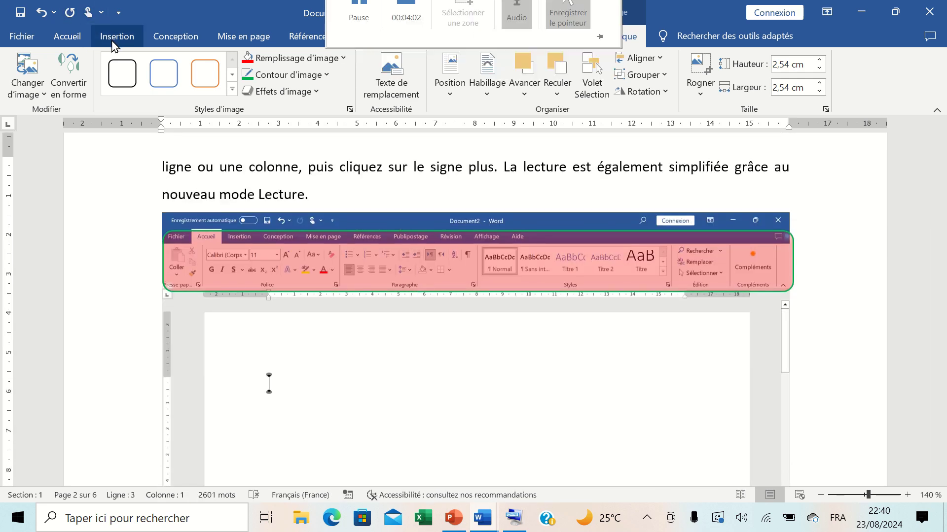
Insert the curved forward arrow icon again and set it to Devant le texte
{"action": "left_click", "coordinate": [114, 36]}
{"action": "left_click", "coordinate": [207, 76]}
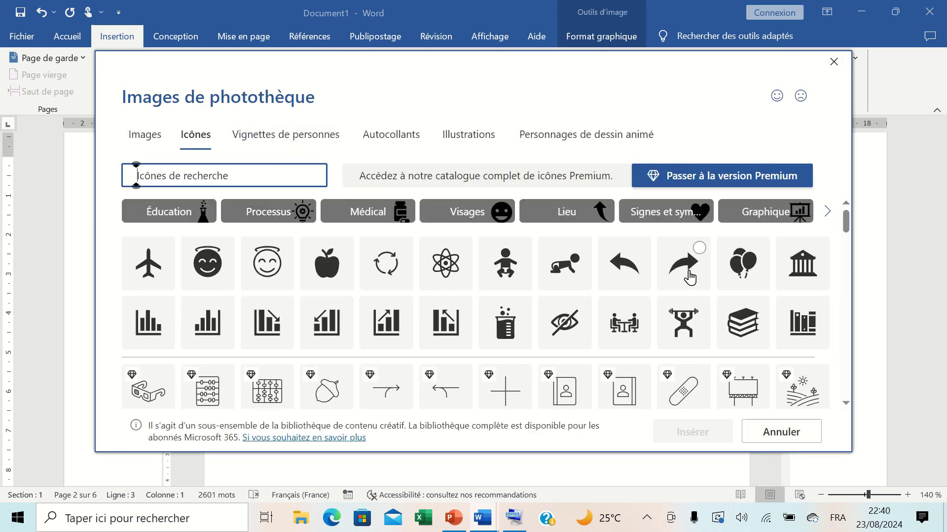
{"action": "left_click", "coordinate": [685, 276]}
{"action": "left_click", "coordinate": [712, 436]}
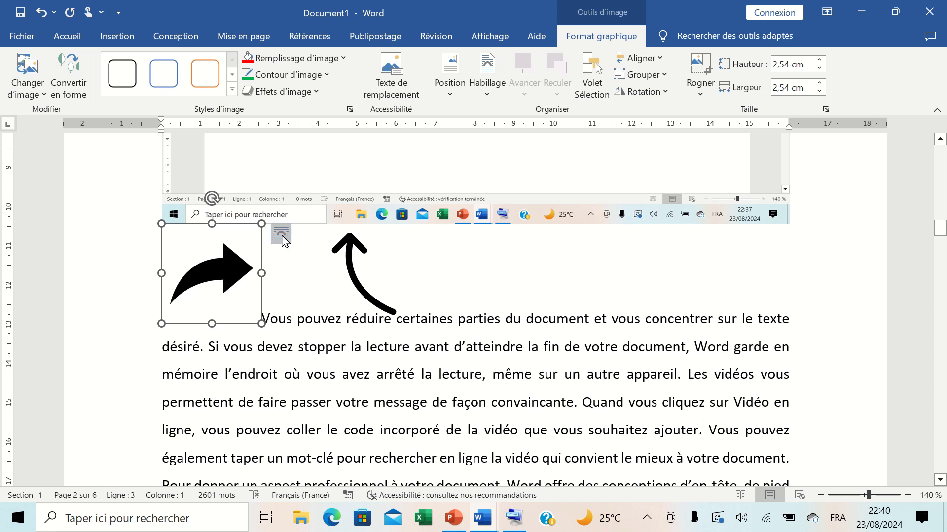
{"action": "left_click", "coordinate": [281, 234]}
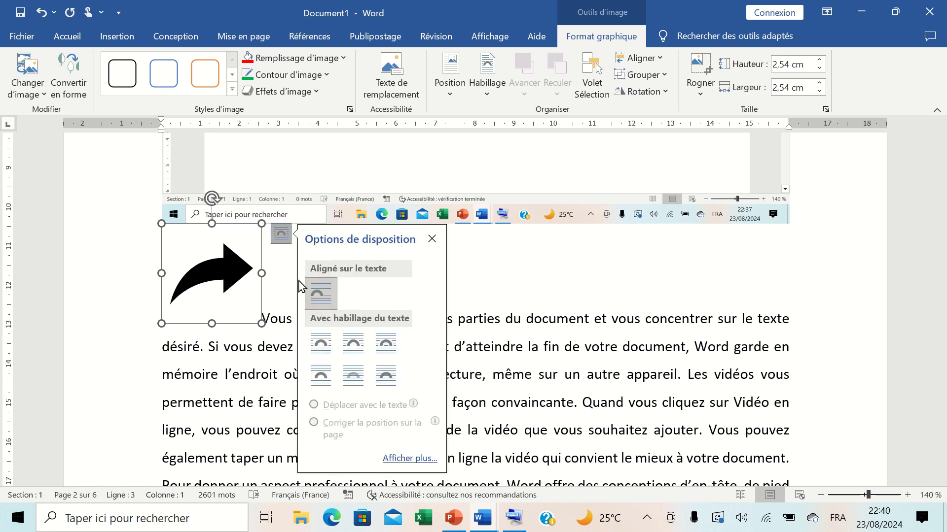
{"action": "left_click", "coordinate": [385, 384]}
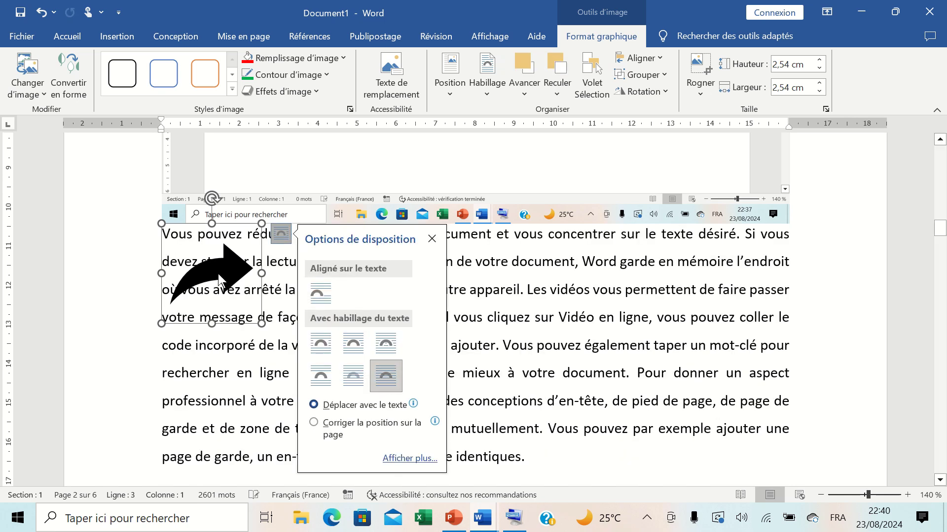
Place the arrow under the ribbon, rotate it upward, and shorten it to 1,82 cm
{"action": "left_click_drag", "start_coordinate": [212, 274], "coordinate": [337, 154]}
{"action": "scroll", "coordinate": [390, 253], "scroll_direction": "up", "scroll_amount": 1}
{"action": "scroll", "coordinate": [374, 322], "scroll_direction": "up", "scroll_amount": 3}
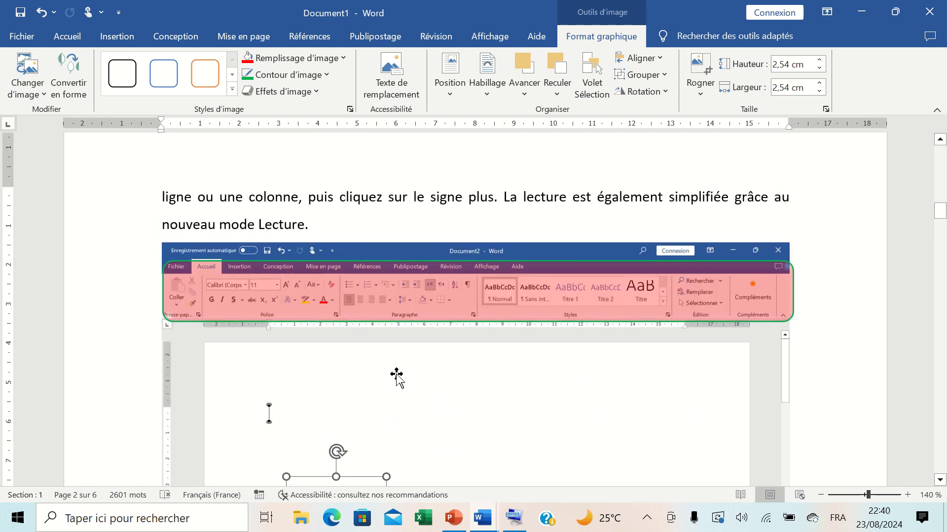
{"action": "scroll", "coordinate": [377, 312], "scroll_direction": "down", "scroll_amount": 2}
{"action": "left_click_drag", "start_coordinate": [376, 311], "coordinate": [411, 186]}
{"action": "scroll", "coordinate": [384, 254], "scroll_direction": "up", "scroll_amount": 3}
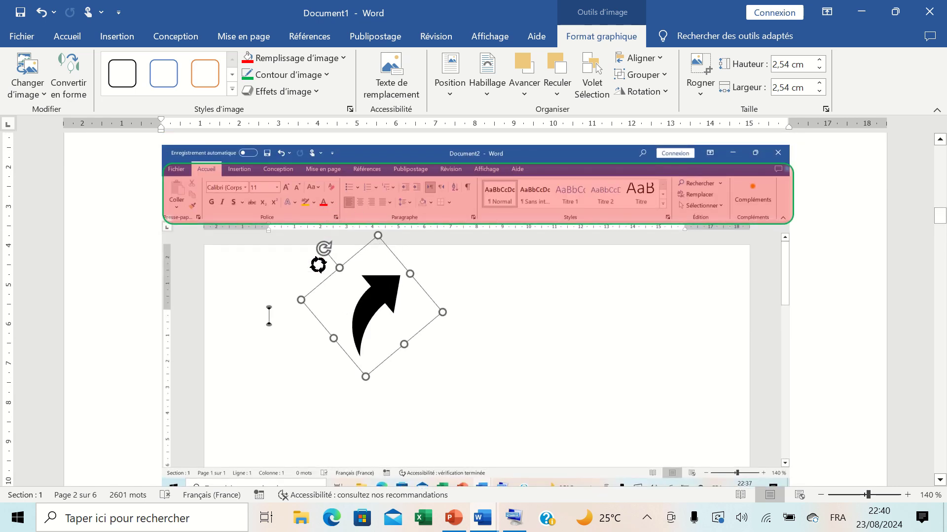
{"action": "left_click_drag", "start_coordinate": [372, 232], "coordinate": [297, 304]}
{"action": "left_click_drag", "start_coordinate": [377, 316], "coordinate": [380, 271]}
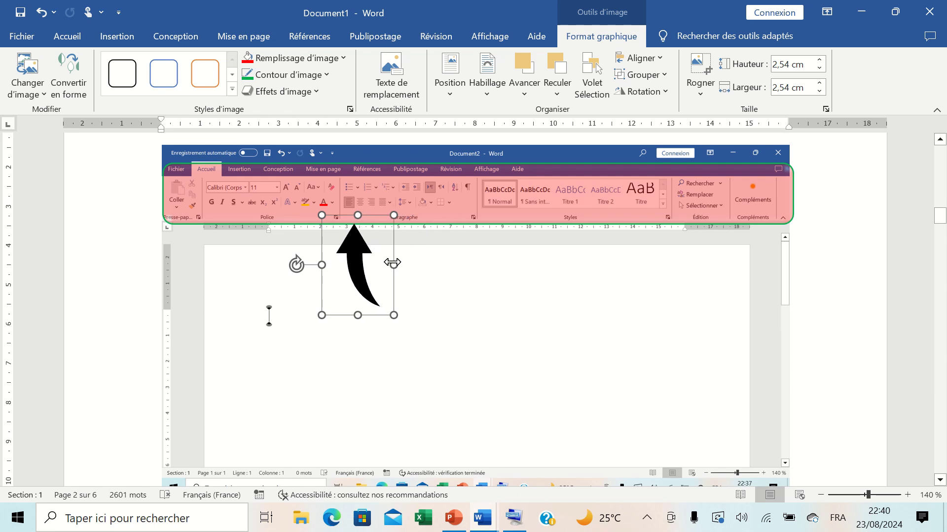
{"action": "left_click_drag", "start_coordinate": [422, 264], "coordinate": [394, 265]}
{"action": "left_click", "coordinate": [260, 61]}
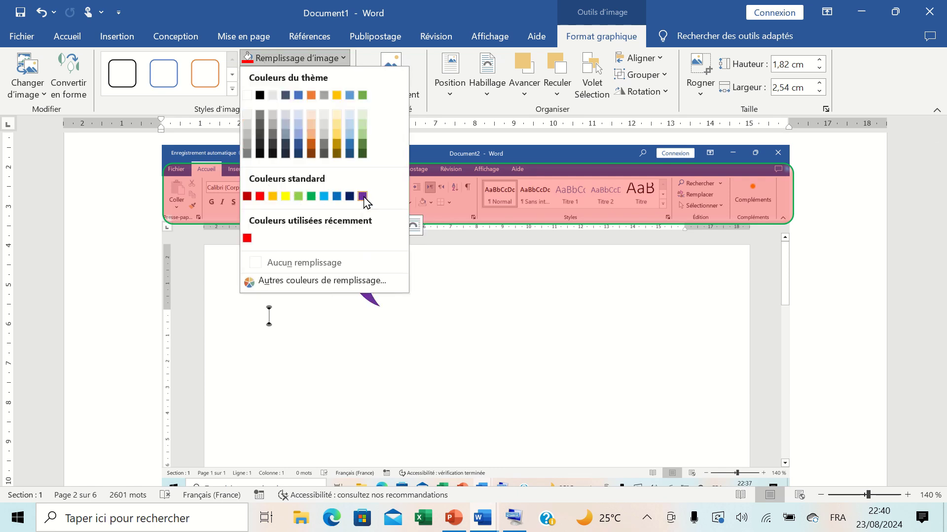
Fill the arrow with purple and give it a light-blue outline
{"action": "left_click", "coordinate": [364, 197]}
{"action": "left_click", "coordinate": [288, 74]}
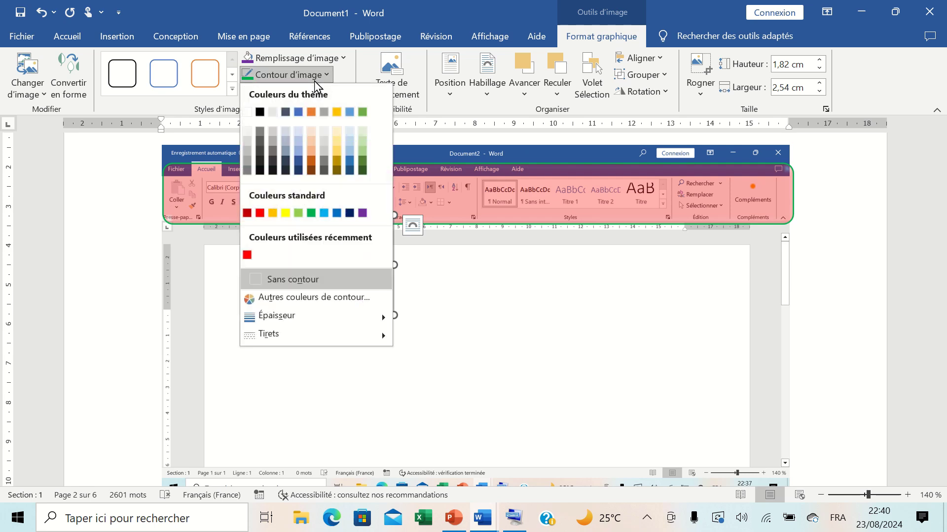
{"action": "left_click", "coordinate": [324, 213]}
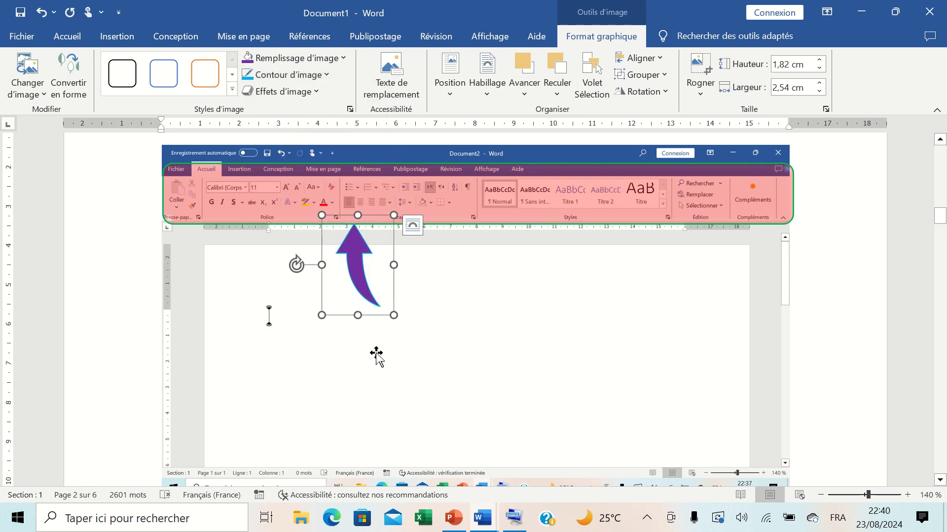
{"action": "left_click", "coordinate": [413, 344]}
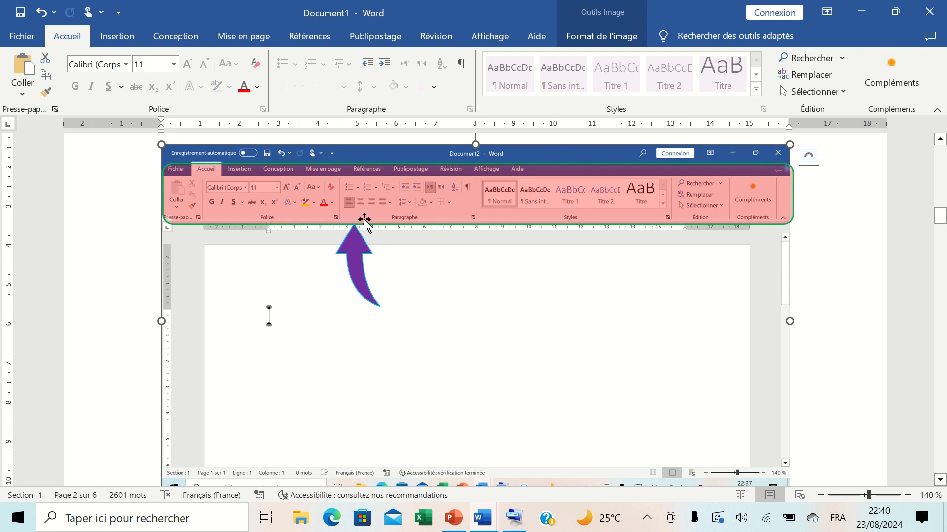
Move the purple arrow above the screenshot and rotate it to point down at the ribbon
{"action": "scroll", "coordinate": [364, 220], "scroll_direction": "up", "scroll_amount": 3}
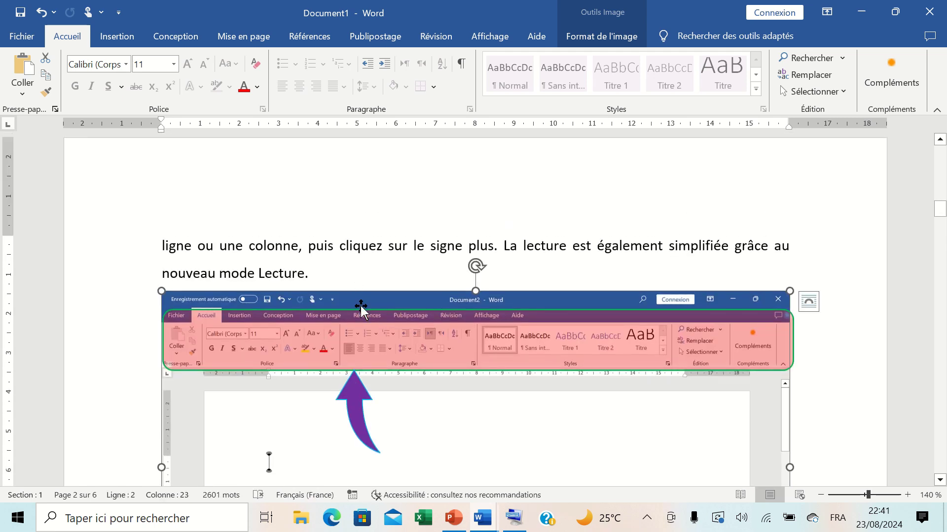
{"action": "left_click", "coordinate": [354, 389]}
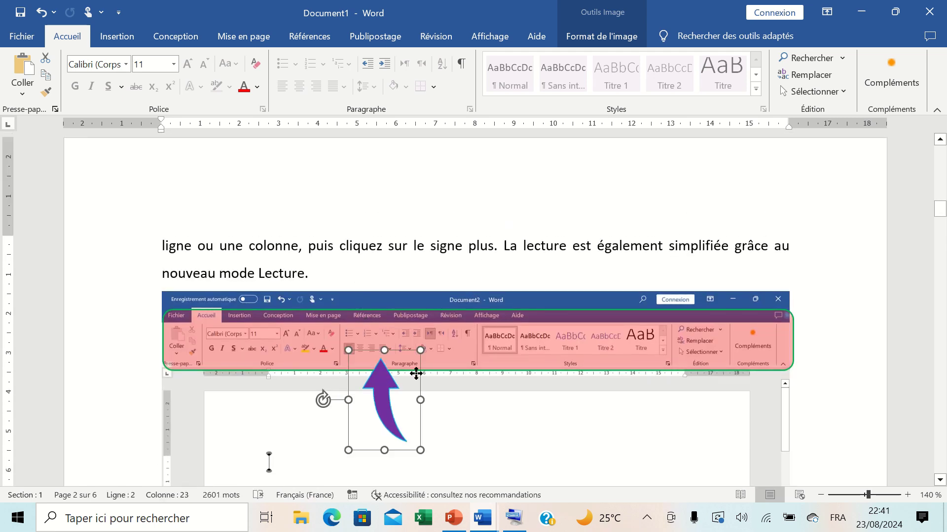
{"action": "left_click_drag", "start_coordinate": [354, 389], "coordinate": [573, 249]}
{"action": "scroll", "coordinate": [573, 256], "scroll_direction": "up", "scroll_amount": 2}
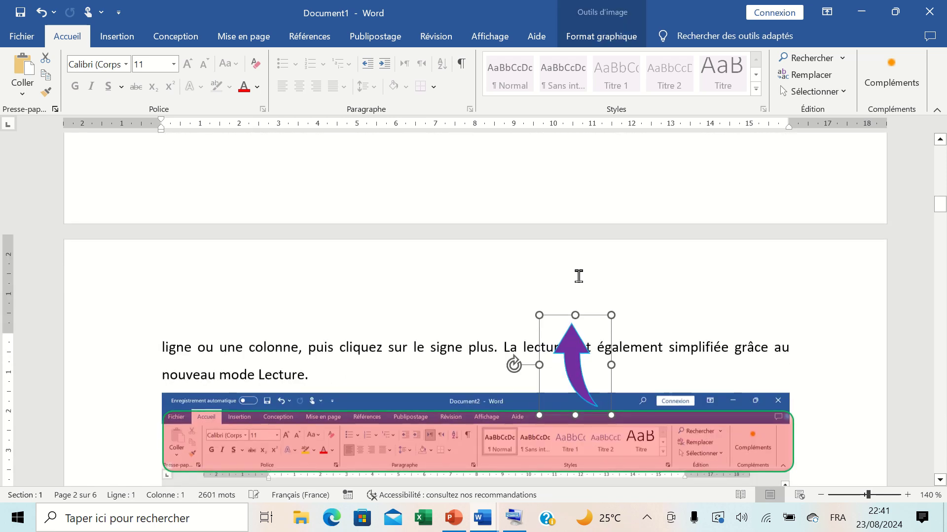
{"action": "mouse_move", "coordinate": [513, 362]}
{"action": "left_mouse_down"}
{"action": "mouse_move", "coordinate": [681, 382]}
{"action": "mouse_move", "coordinate": [675, 367]}
{"action": "left_mouse_up"}
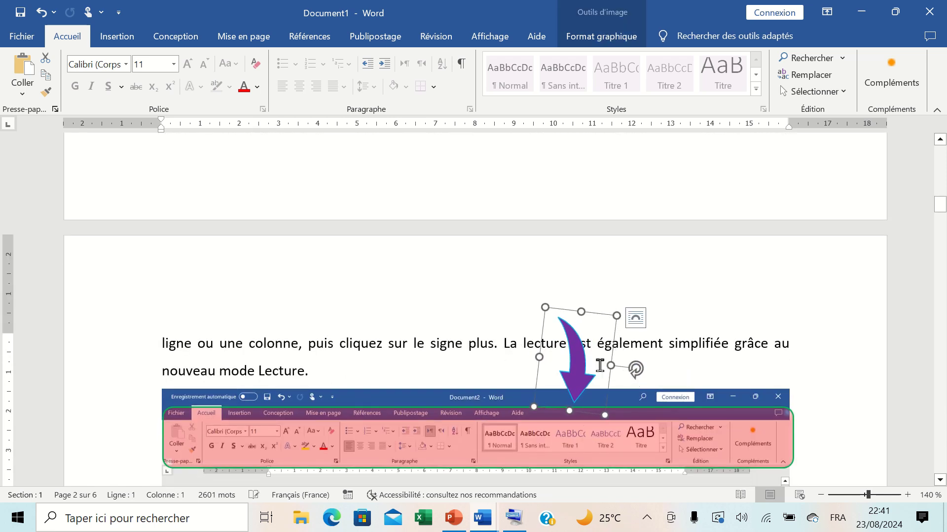
{"action": "left_click_drag", "start_coordinate": [580, 373], "coordinate": [590, 377]}
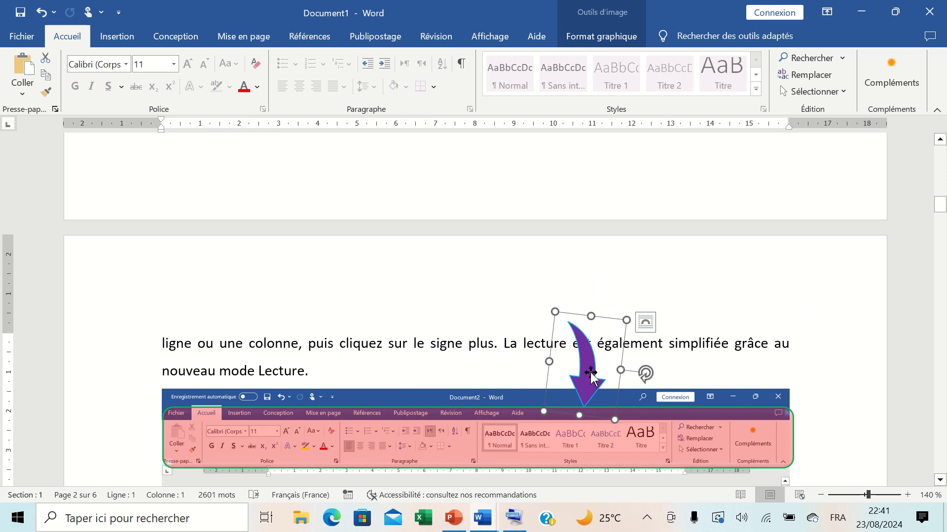
Draw a text box just above the purple arrow and type the label 'Le ruban'
{"action": "left_click", "coordinate": [117, 39]}
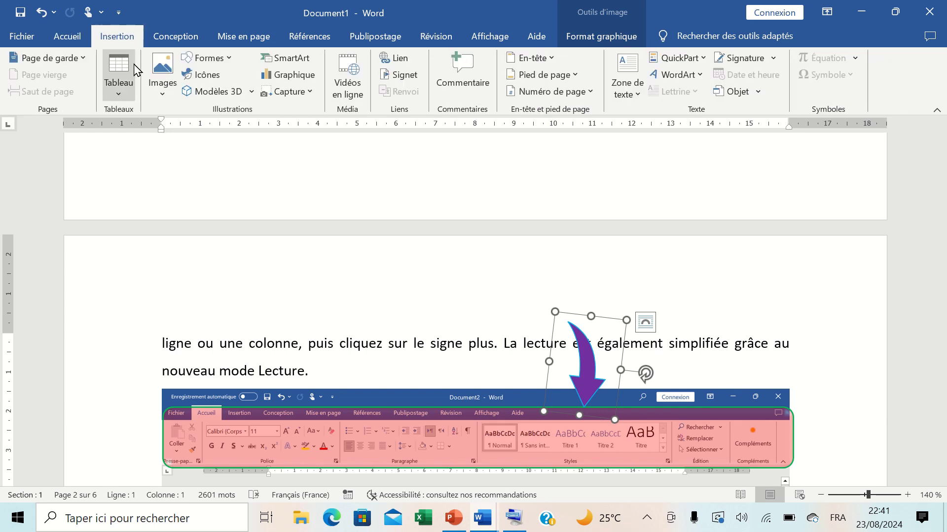
{"action": "left_click", "coordinate": [201, 63]}
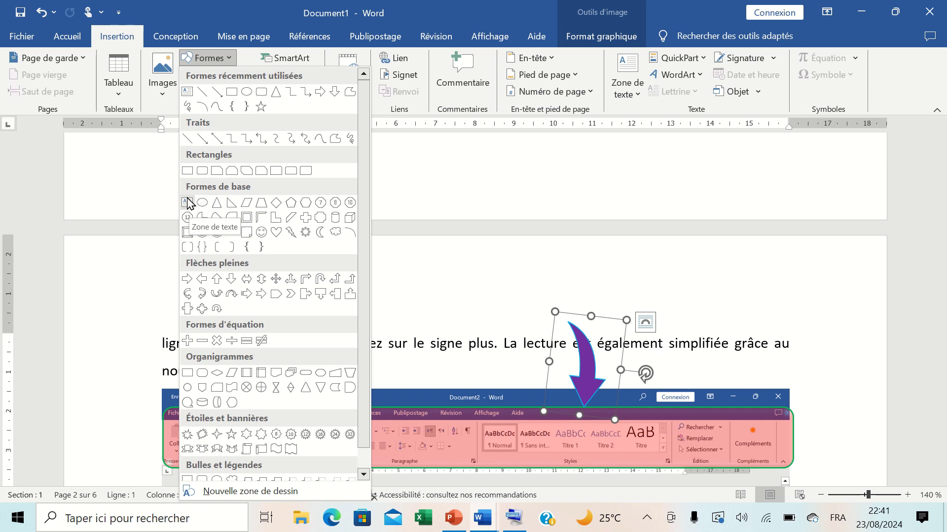
{"action": "left_click", "coordinate": [188, 204]}
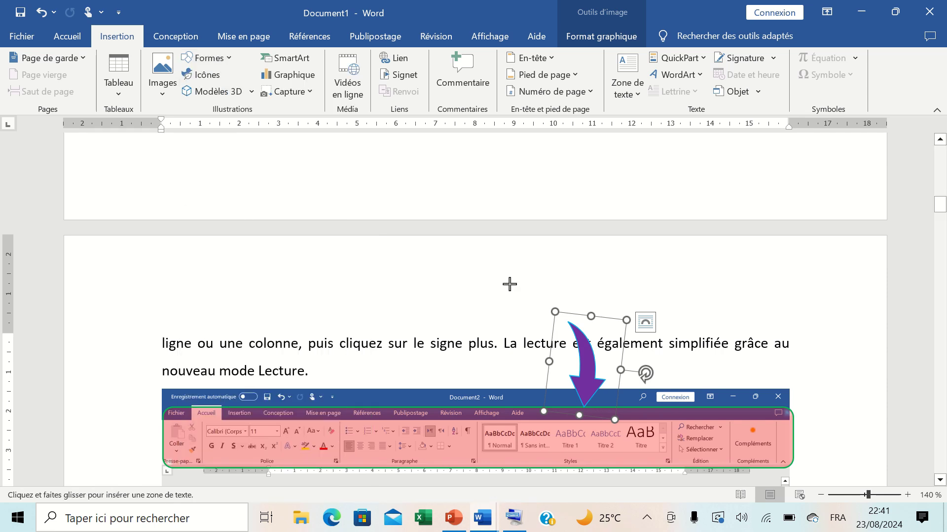
{"action": "left_click_drag", "start_coordinate": [514, 270], "coordinate": [620, 307]}
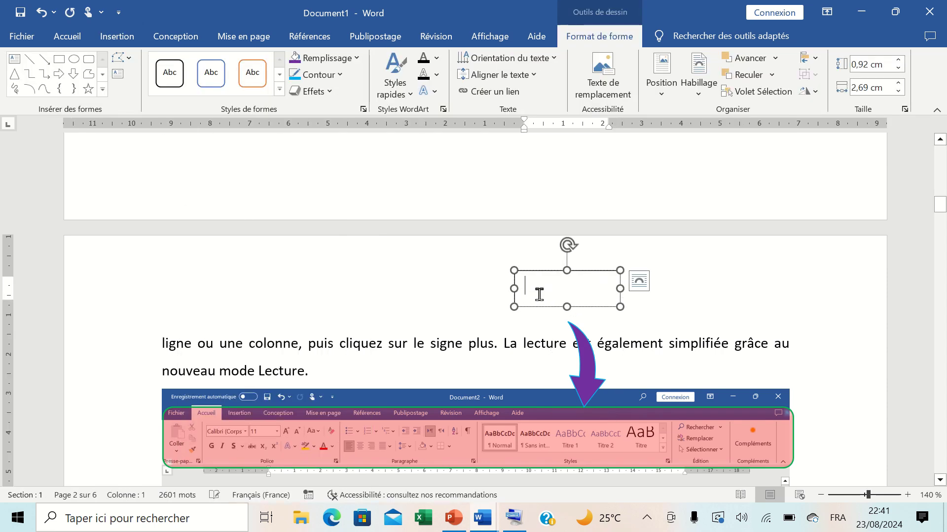
{"action": "type", "text": "le"}
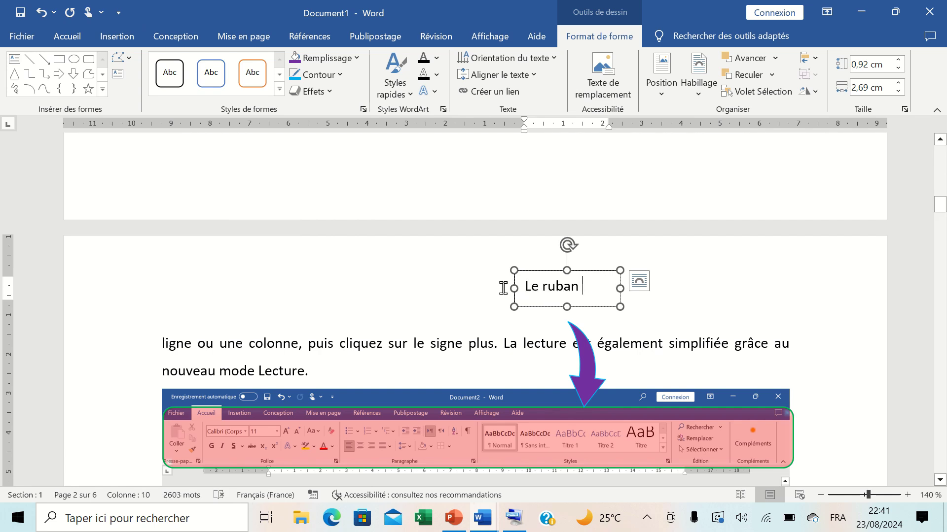
{"action": "key", "text": "ctrl+a"}
Format the 'Le ruban' text as bold, size 14, in a custom blue colour
{"action": "left_click", "coordinate": [67, 36]}
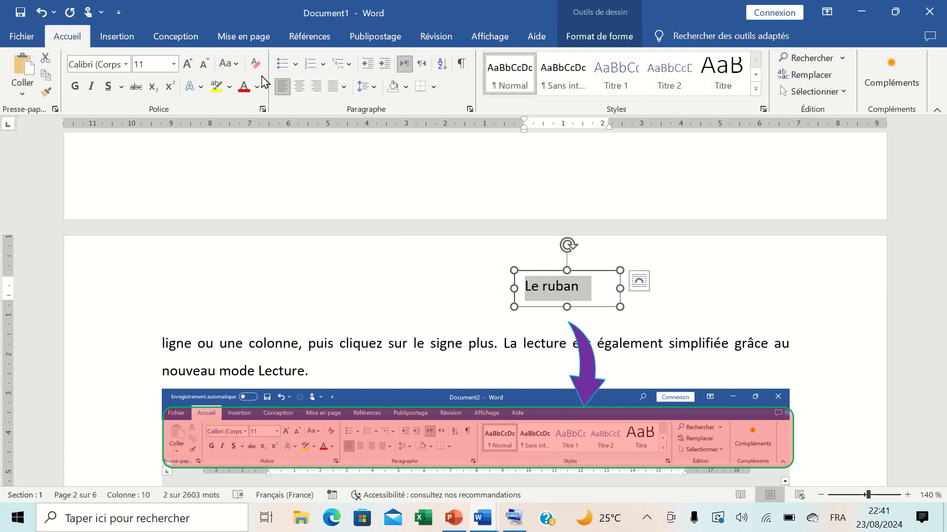
{"action": "left_click", "coordinate": [187, 63]}
{"action": "left_click", "coordinate": [188, 63]}
{"action": "left_click", "coordinate": [78, 88]}
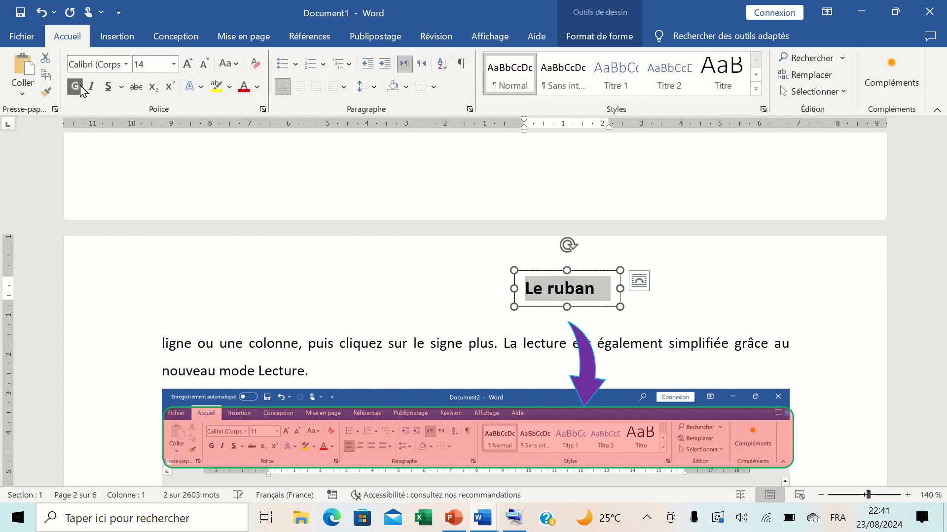
{"action": "left_click", "coordinate": [256, 87]}
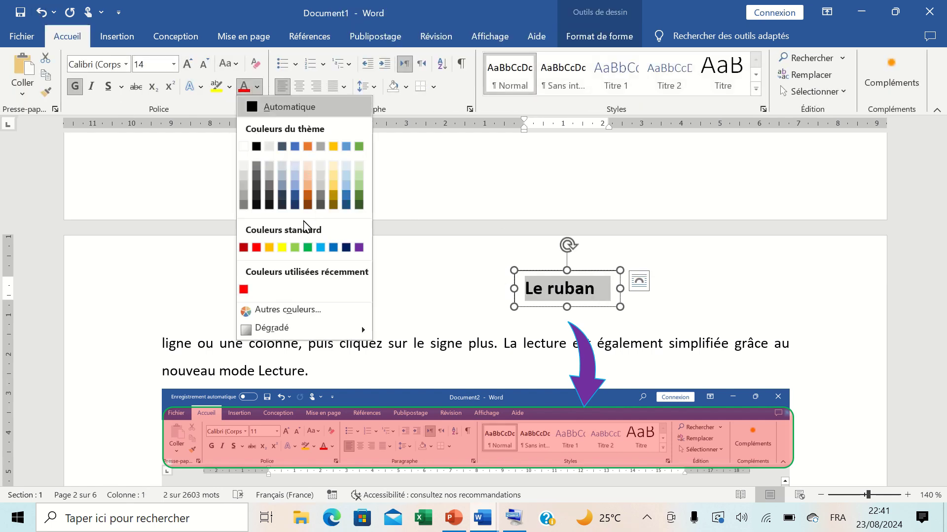
{"action": "left_click", "coordinate": [294, 309]}
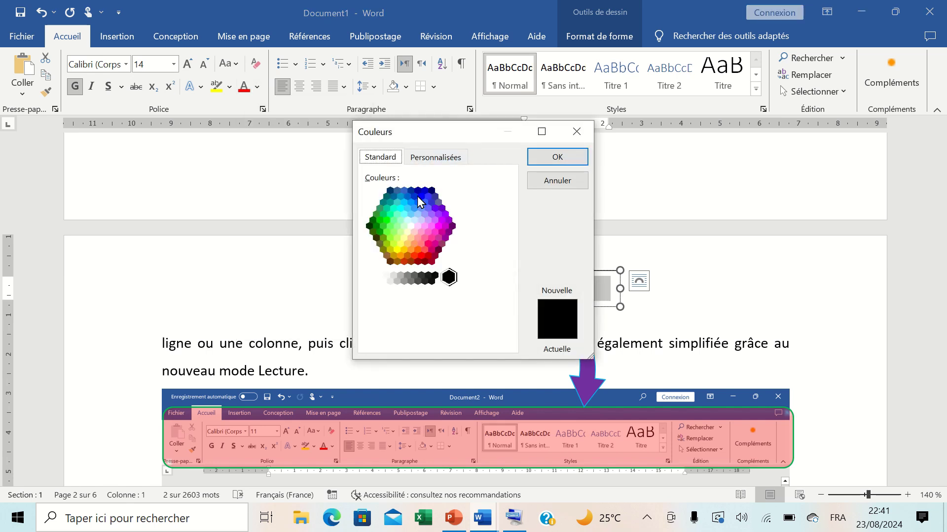
{"action": "left_click", "coordinate": [420, 196]}
{"action": "left_click", "coordinate": [555, 157]}
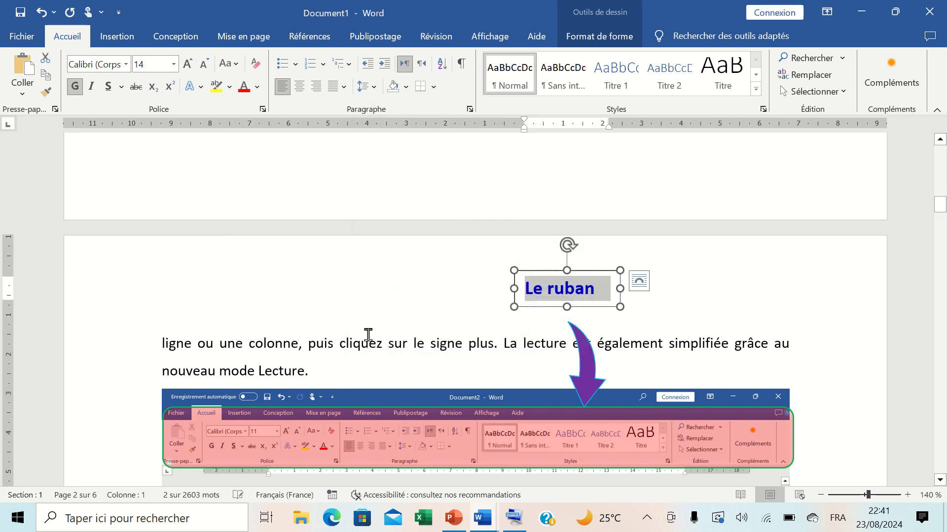
{"action": "left_click", "coordinate": [368, 335]}
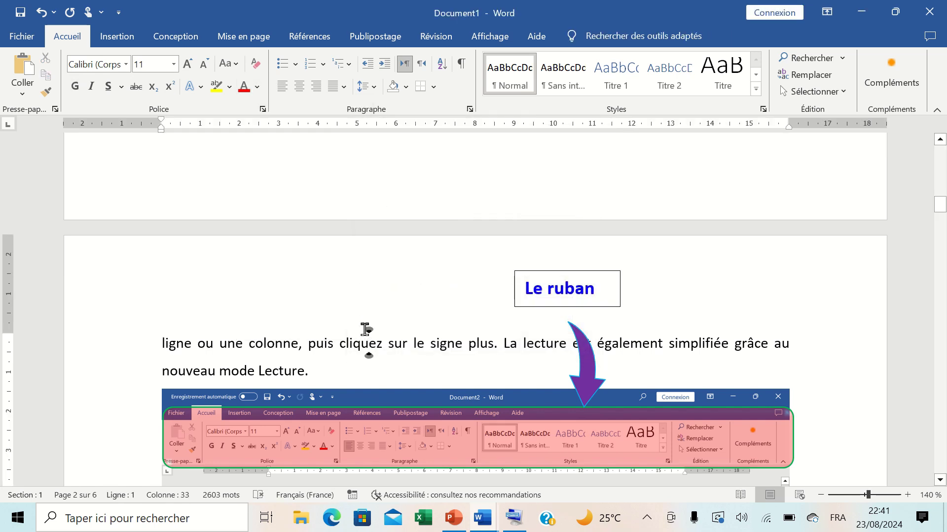
Nudge the 'Le ruban' text box slightly down toward the arrow
{"action": "left_click", "coordinate": [556, 306]}
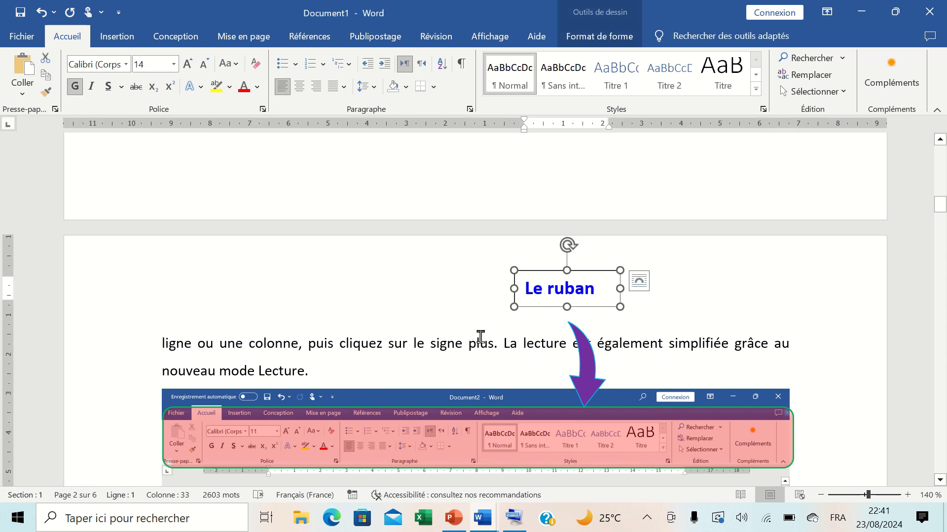
{"action": "left_click", "coordinate": [480, 337]}
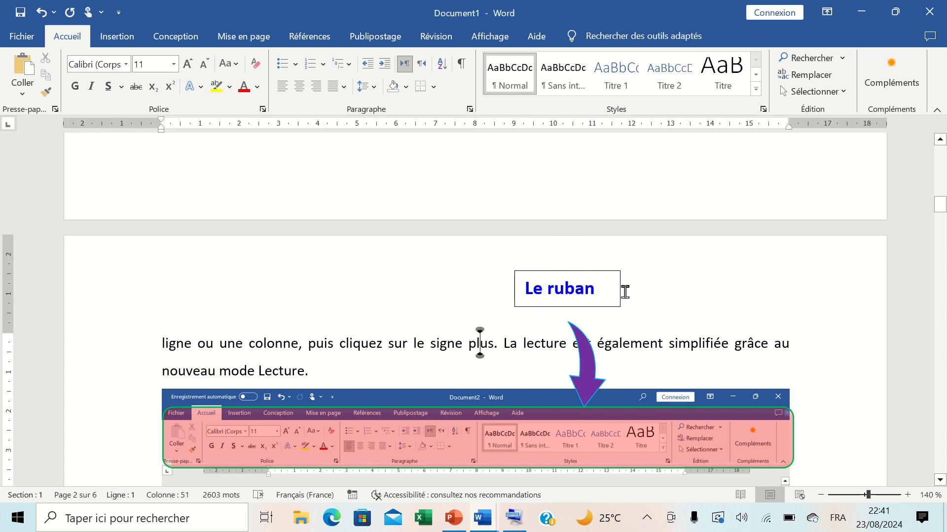
{"action": "left_click", "coordinate": [552, 302]}
{"action": "left_click_drag", "start_coordinate": [529, 306], "coordinate": [531, 324]}
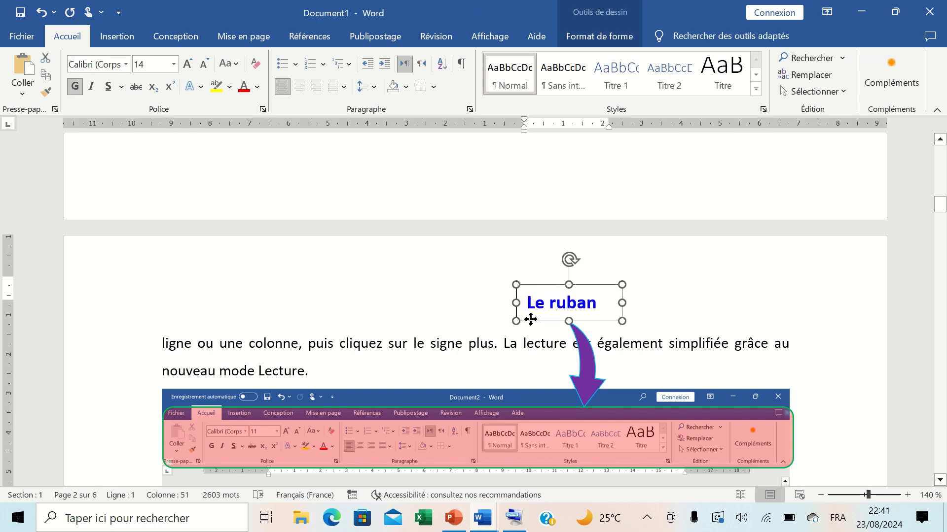
{"action": "left_click", "coordinate": [487, 345]}
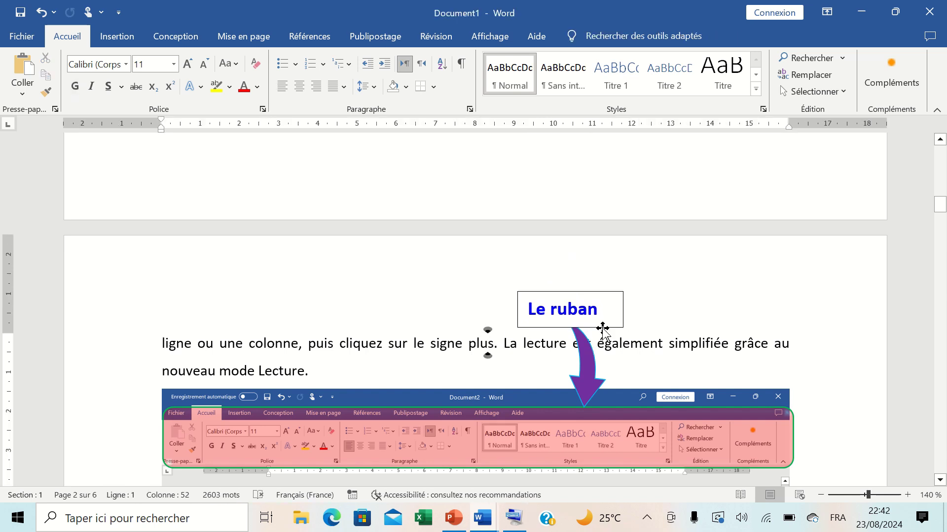
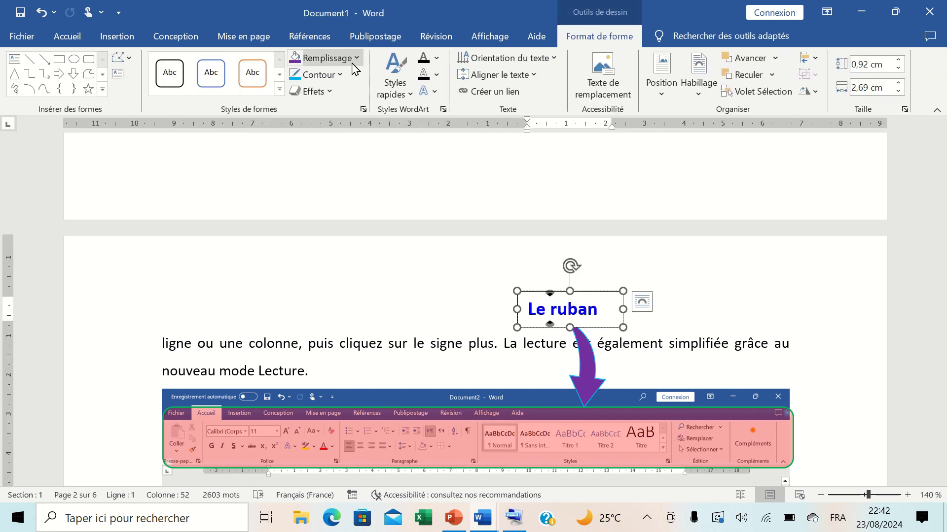
Show the Remplissage fill colour options for the 'Le ruban' text box
{"action": "left_click", "coordinate": [325, 58]}
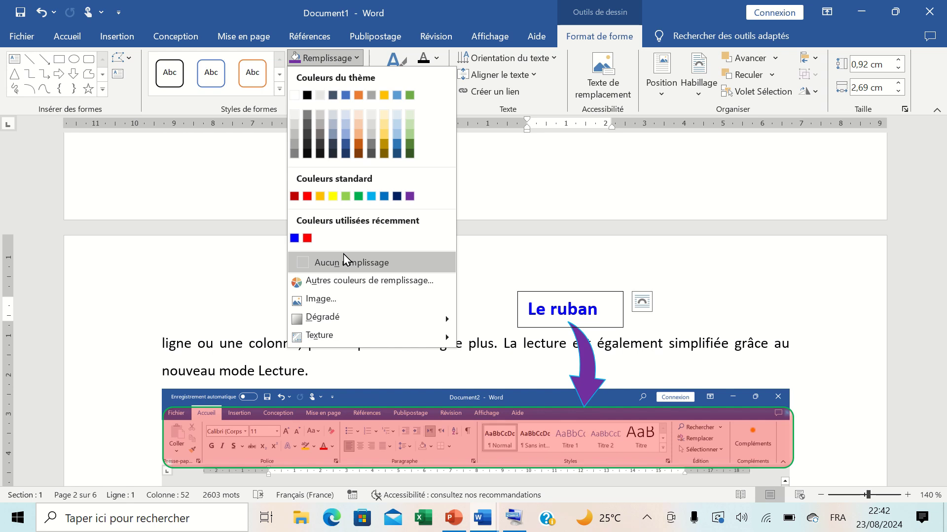
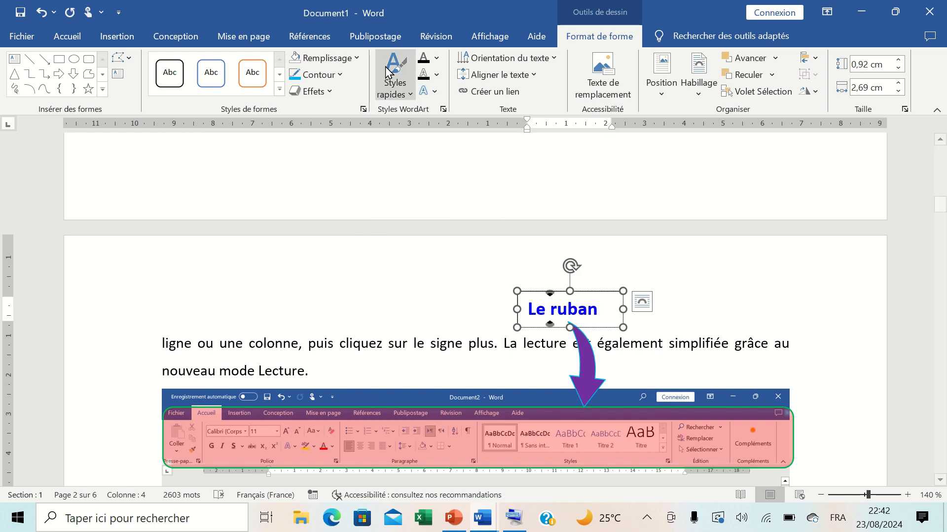
Remove the outline from the 'Le ruban' text box, choosing Sans contour
{"action": "left_click", "coordinate": [318, 75]}
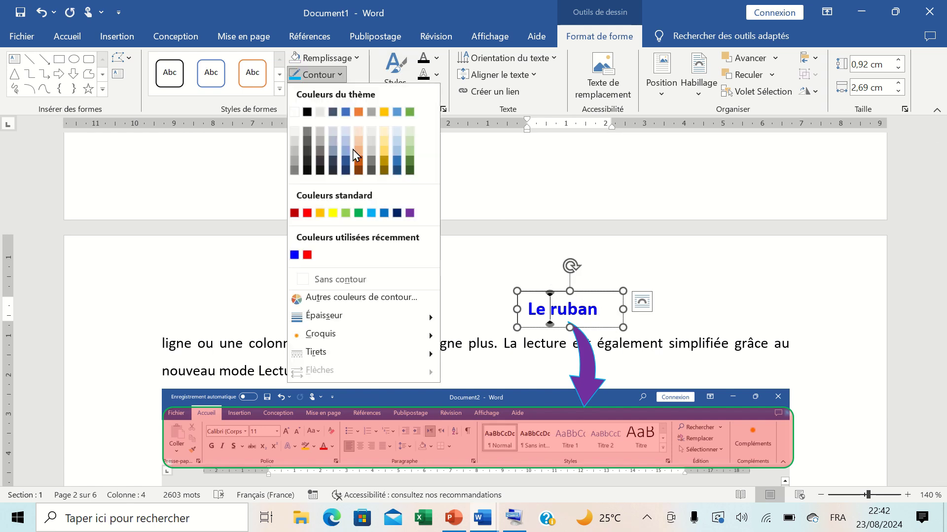
{"action": "left_click", "coordinate": [348, 272]}
{"action": "left_click", "coordinate": [482, 319]}
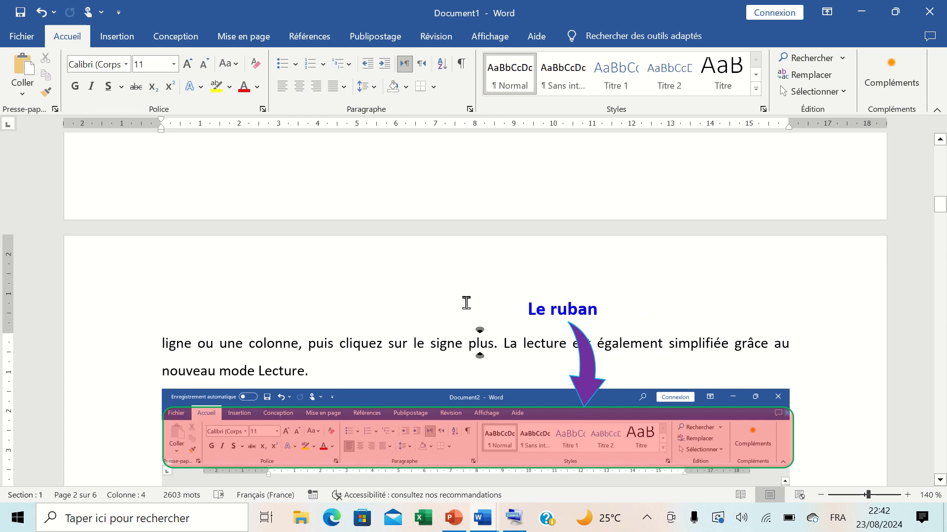
Reposition the black curved arrow image to a new spot on the page
{"action": "scroll", "coordinate": [523, 316], "scroll_direction": "down", "scroll_amount": 3}
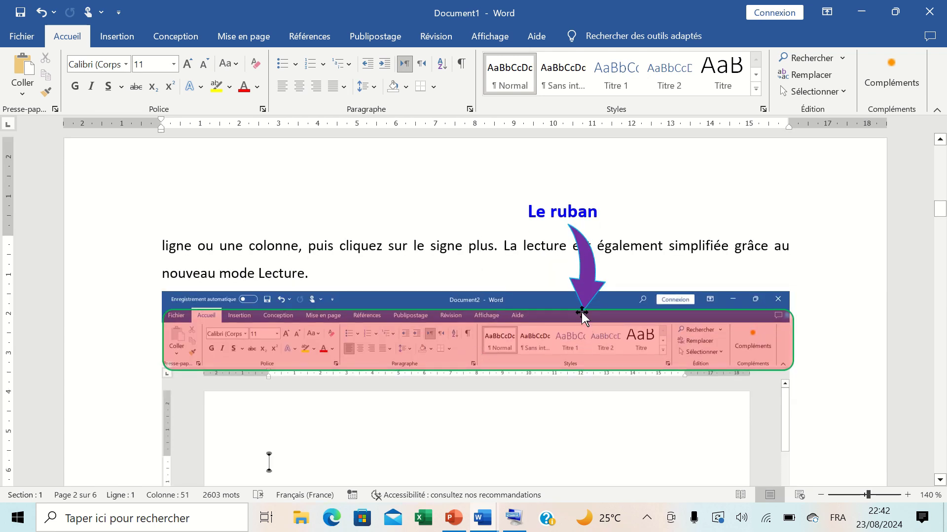
{"action": "scroll", "coordinate": [577, 312], "scroll_direction": "down", "scroll_amount": 1}
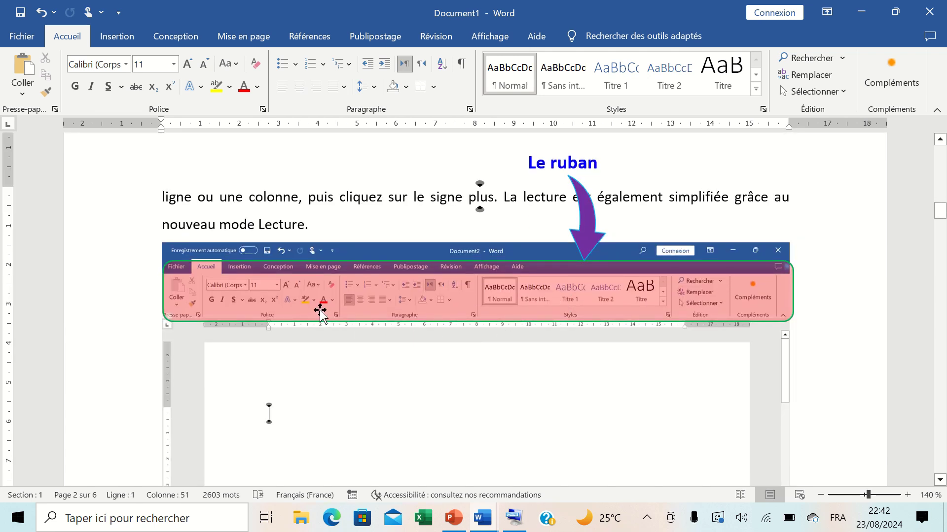
{"action": "scroll", "coordinate": [319, 309], "scroll_direction": "up", "scroll_amount": 1}
{"action": "scroll", "coordinate": [319, 303], "scroll_direction": "up", "scroll_amount": 1}
{"action": "scroll", "coordinate": [319, 303], "scroll_direction": "up", "scroll_amount": 1}
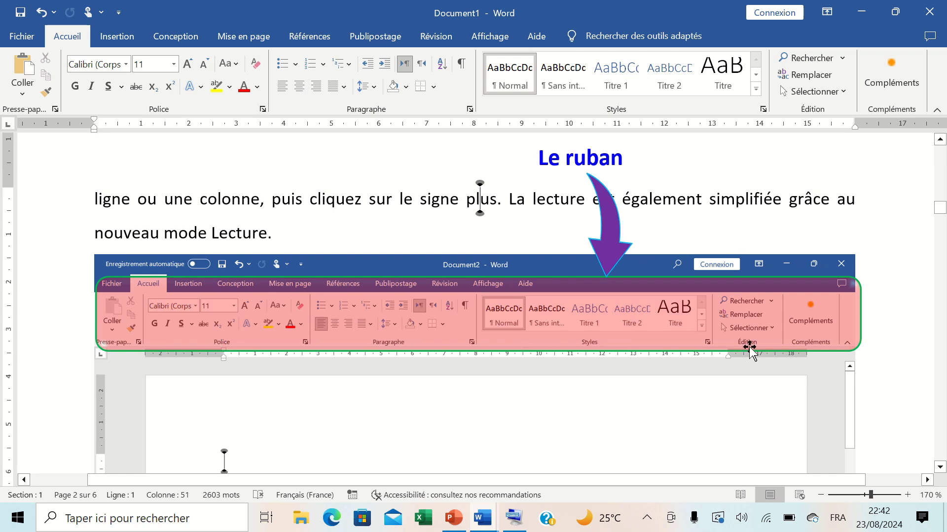
{"action": "scroll", "coordinate": [601, 314], "scroll_direction": "down", "scroll_amount": 2}
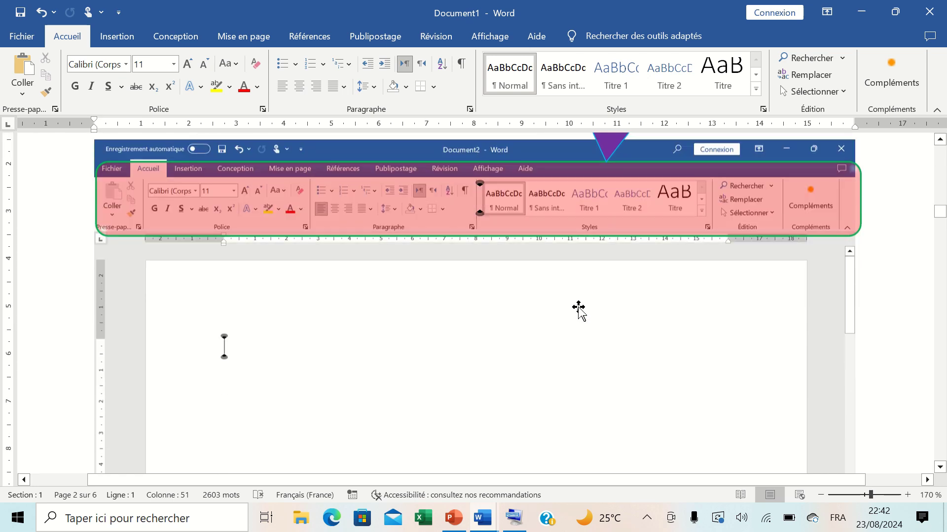
{"action": "scroll", "coordinate": [576, 311], "scroll_direction": "down", "scroll_amount": 4}
{"action": "scroll", "coordinate": [553, 302], "scroll_direction": "down", "scroll_amount": 1}
{"action": "left_click_drag", "start_coordinate": [329, 337], "coordinate": [369, 222]}
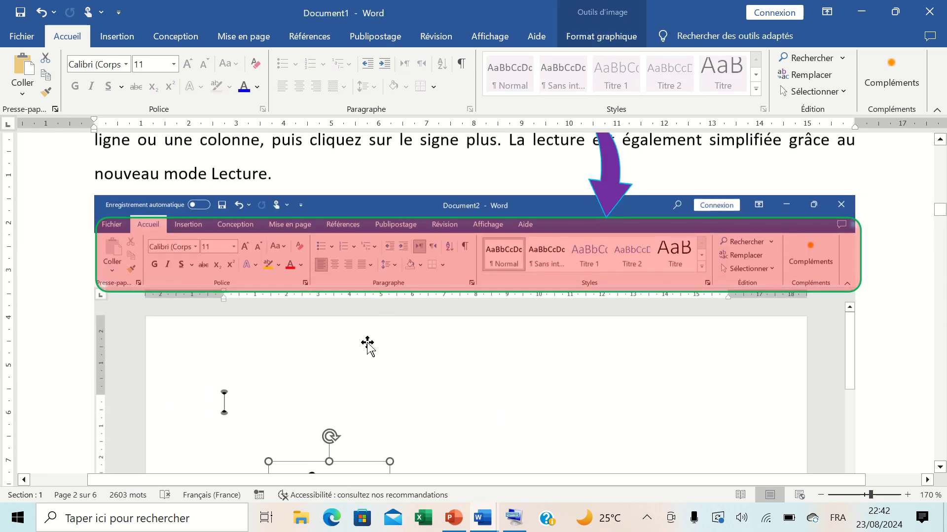
{"action": "left_click_drag", "start_coordinate": [384, 255], "coordinate": [302, 286]}
{"action": "mouse_move", "coordinate": [281, 233]}
{"action": "left_mouse_down"}
{"action": "mouse_move", "coordinate": [277, 224]}
{"action": "mouse_move", "coordinate": [330, 213]}
{"action": "left_mouse_up"}
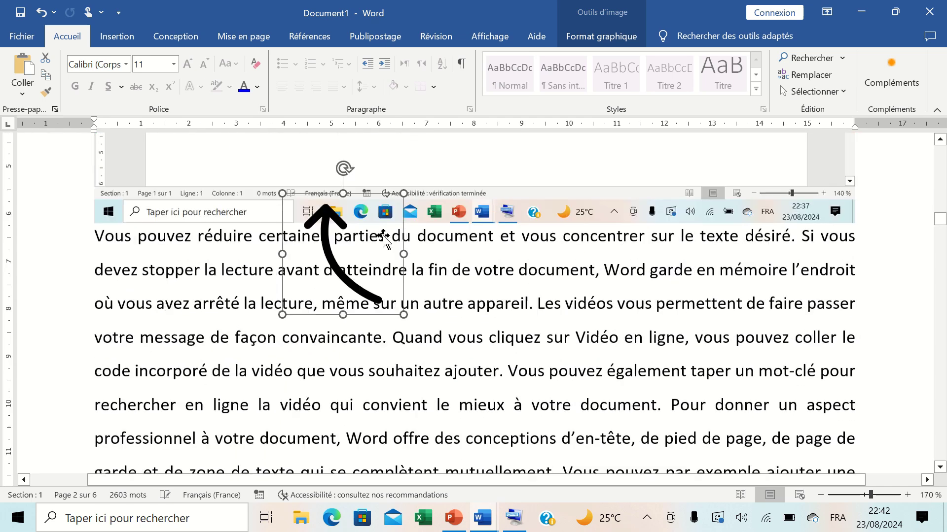
{"action": "left_click_drag", "start_coordinate": [331, 213], "coordinate": [383, 238]}
Draw a thin arrow line below the screenshot pointing up at the Police group
{"action": "left_click", "coordinate": [134, 34]}
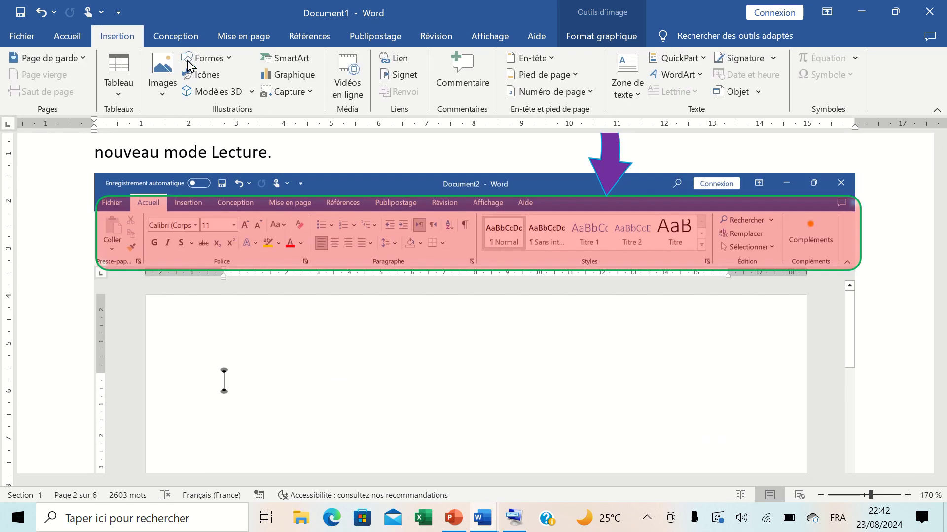
{"action": "left_click", "coordinate": [207, 58]}
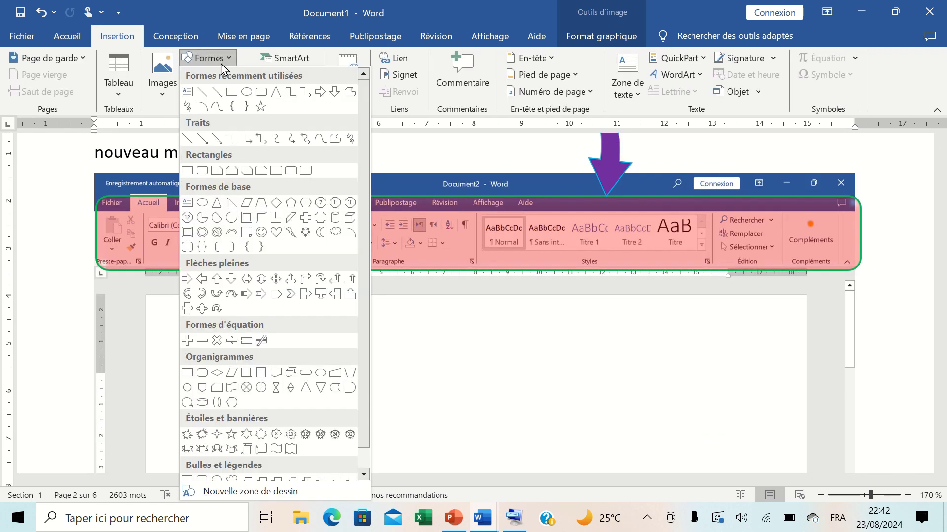
{"action": "left_click", "coordinate": [206, 144]}
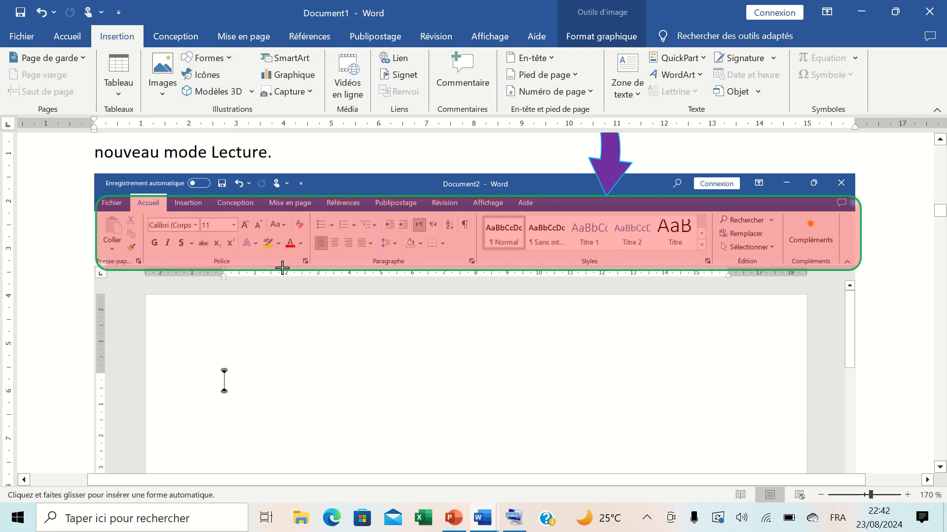
{"action": "left_click_drag", "start_coordinate": [232, 265], "coordinate": [310, 321]}
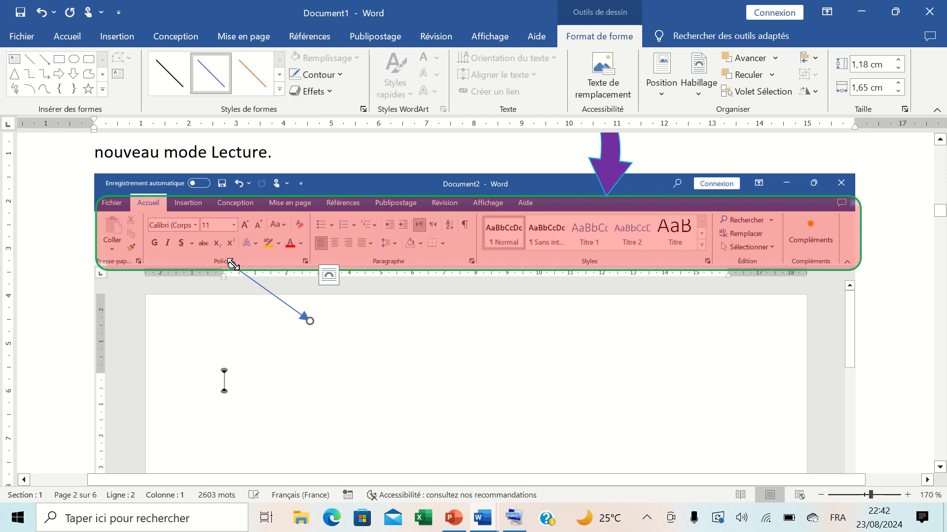
{"action": "mouse_move", "coordinate": [235, 266]}
{"action": "left_mouse_down"}
{"action": "mouse_move", "coordinate": [360, 368]}
{"action": "mouse_move", "coordinate": [268, 296]}
{"action": "left_mouse_up"}
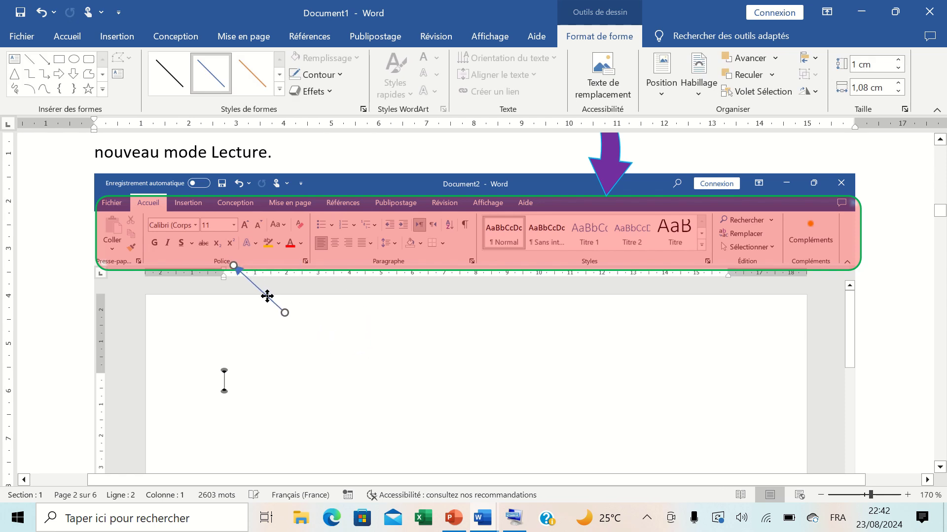
{"action": "left_click_drag", "start_coordinate": [287, 314], "coordinate": [377, 344]}
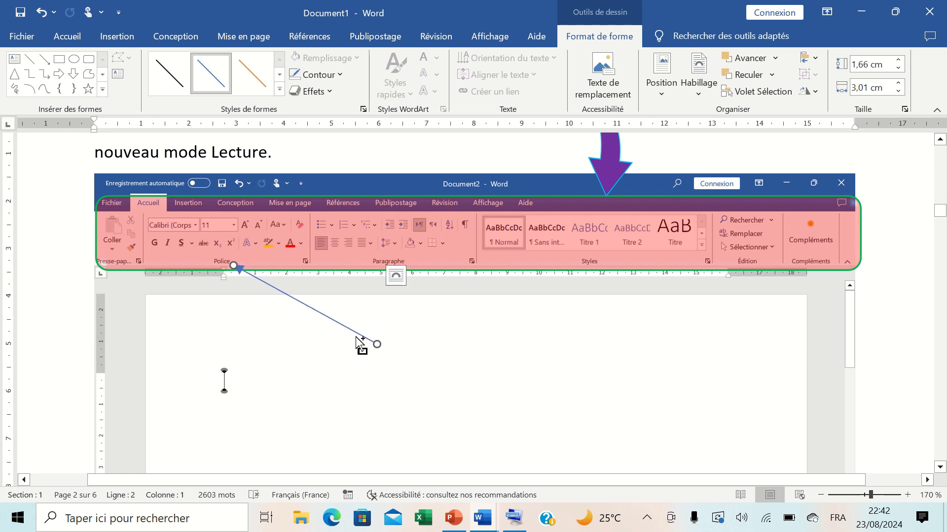
Duplicate the arrow, aim the copy at Paragraphe, and join both tails
{"action": "mouse_move", "coordinate": [360, 343]}
{"action": "left_mouse_down"}
{"action": "mouse_move", "coordinate": [427, 336]}
{"action": "mouse_move", "coordinate": [374, 324]}
{"action": "mouse_move", "coordinate": [358, 333]}
{"action": "left_mouse_up"}
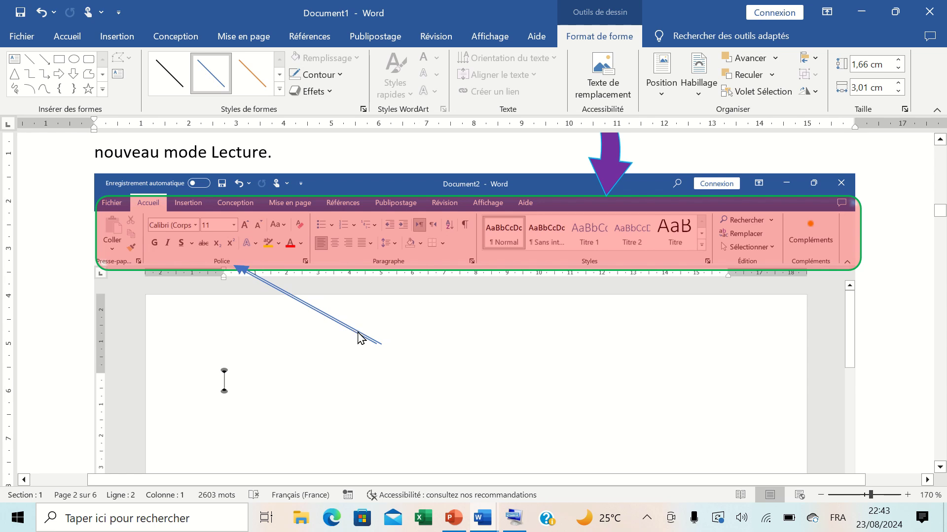
{"action": "left_click_drag", "start_coordinate": [241, 268], "coordinate": [387, 266]}
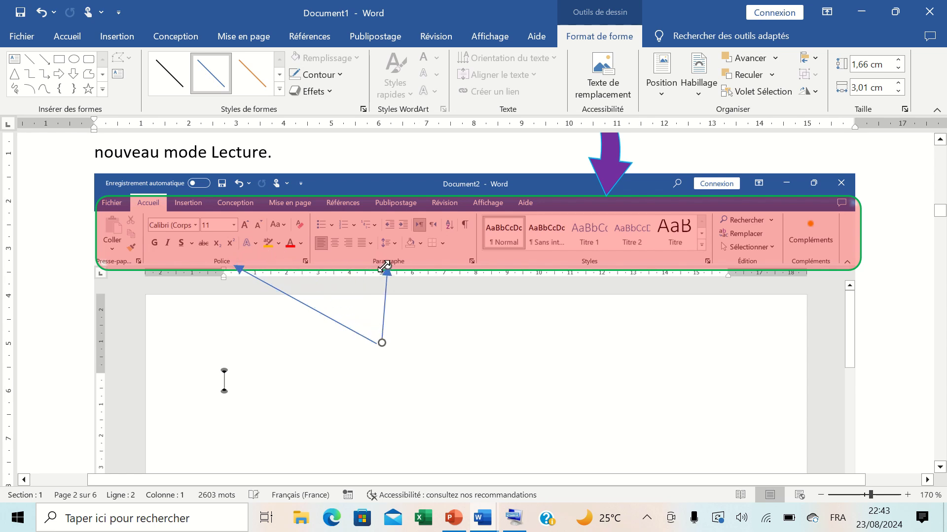
{"action": "left_click_drag", "start_coordinate": [382, 342], "coordinate": [377, 342]}
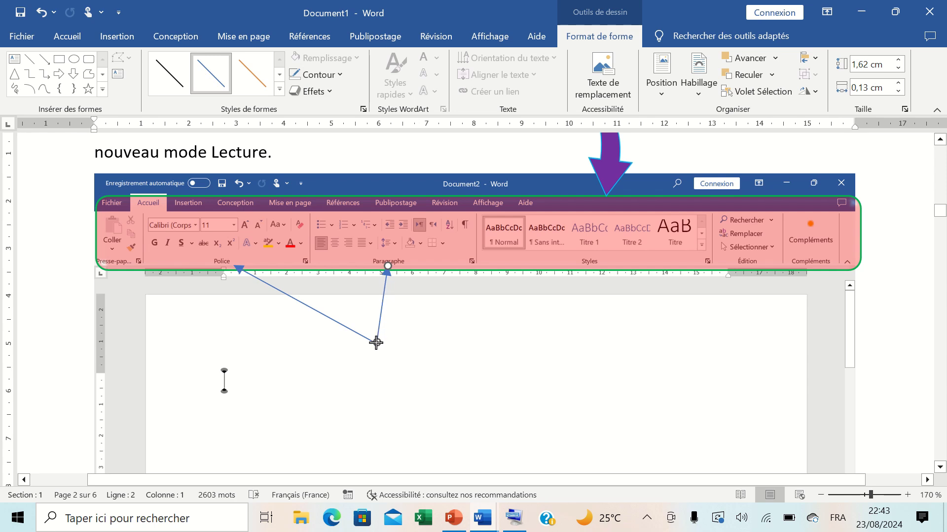
Thicken both arrows to a 2¼ pt outline and recolour them dark blue
{"action": "left_click", "coordinate": [319, 310], "text": "shift"}
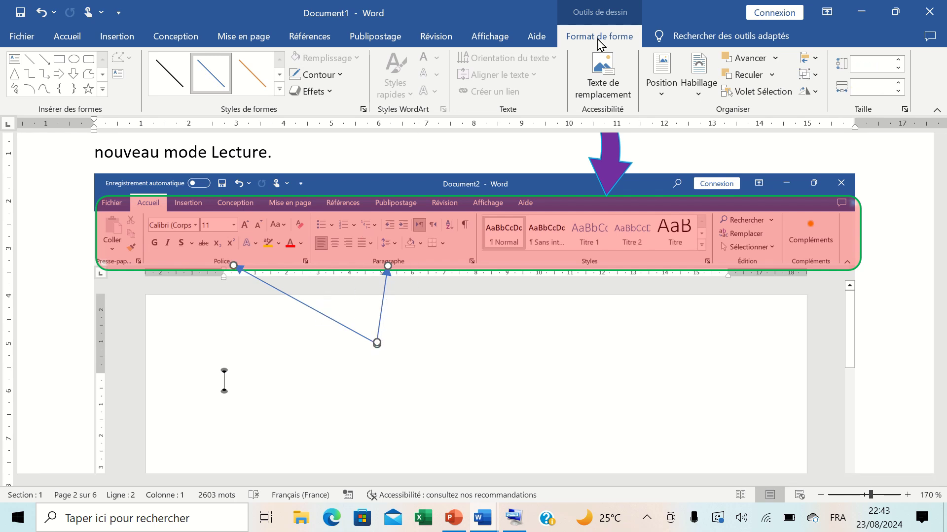
{"action": "left_click", "coordinate": [319, 75]}
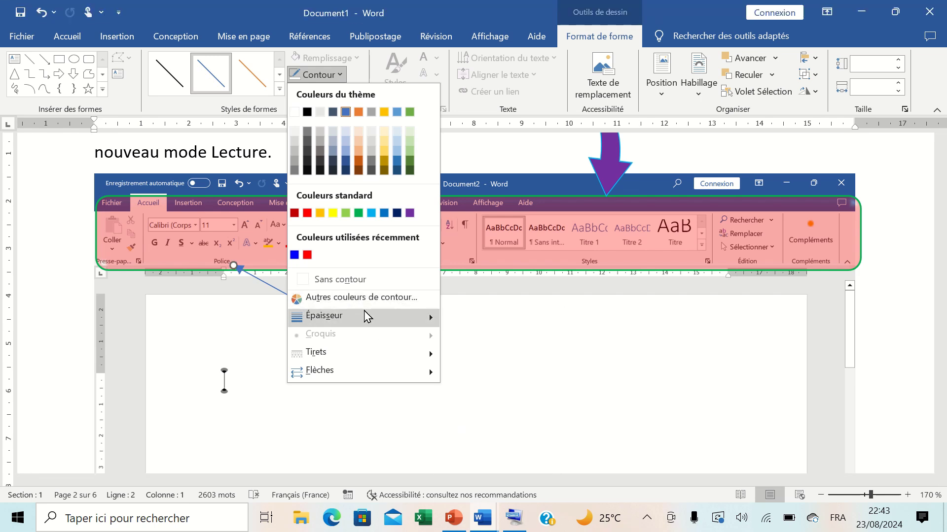
{"action": "mouse_move", "coordinate": [362, 315]}
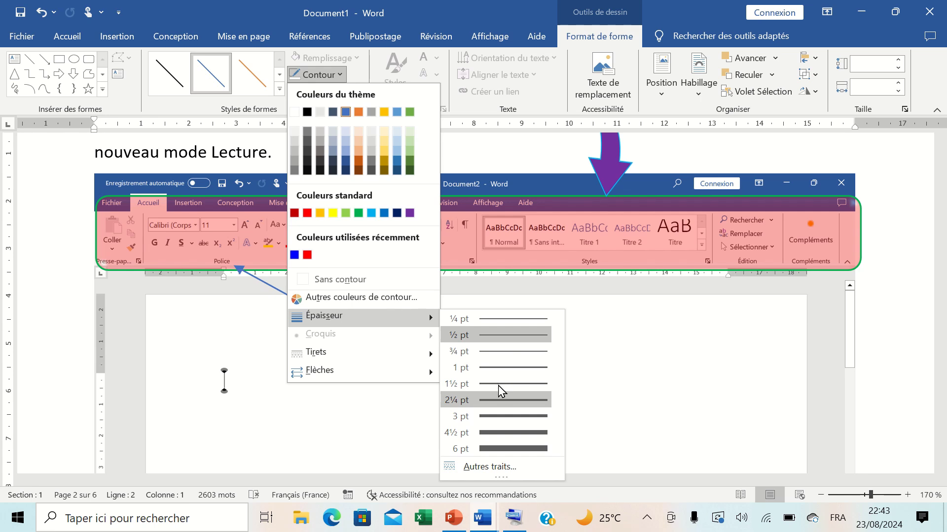
{"action": "left_click", "coordinate": [509, 386]}
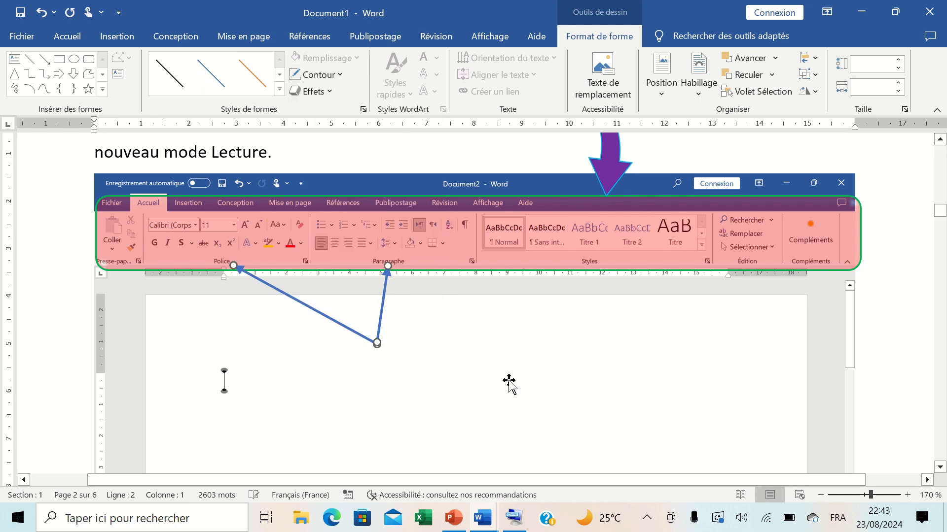
{"action": "left_click", "coordinate": [316, 74]}
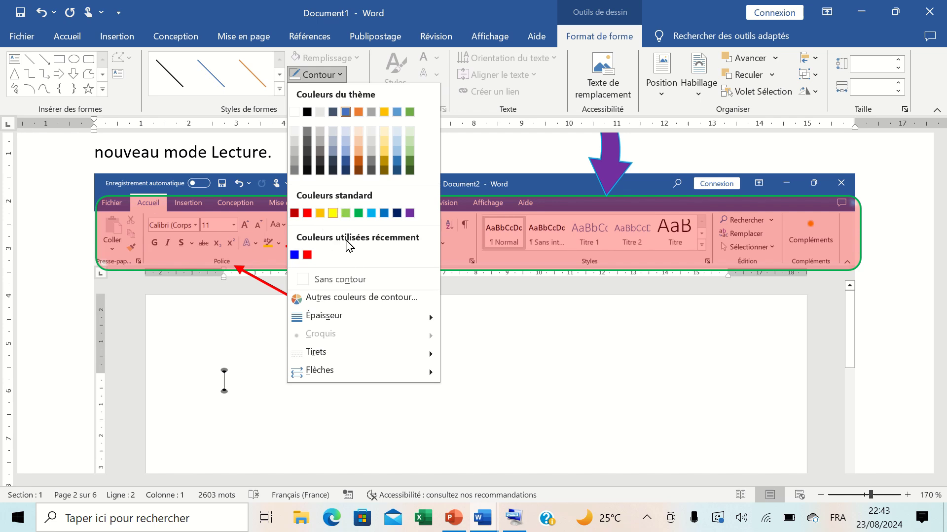
{"action": "left_click", "coordinate": [320, 213]}
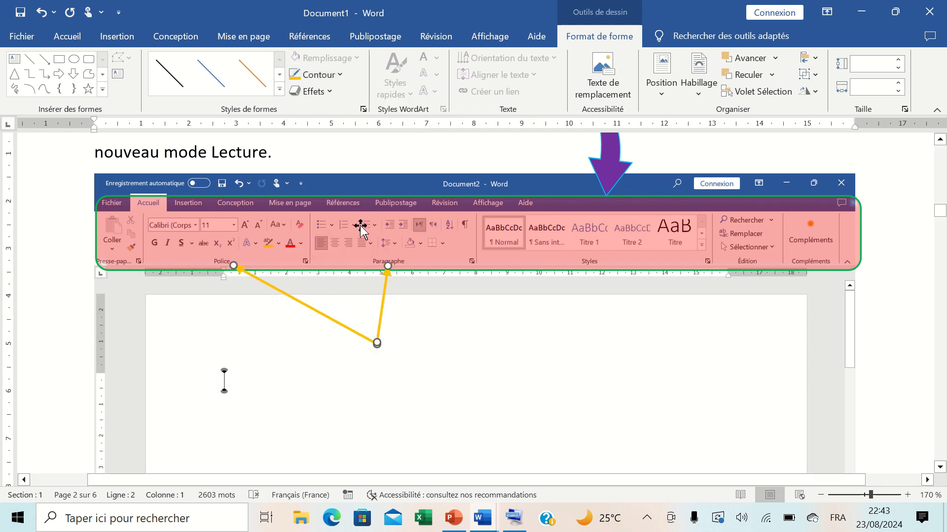
{"action": "left_click", "coordinate": [318, 75]}
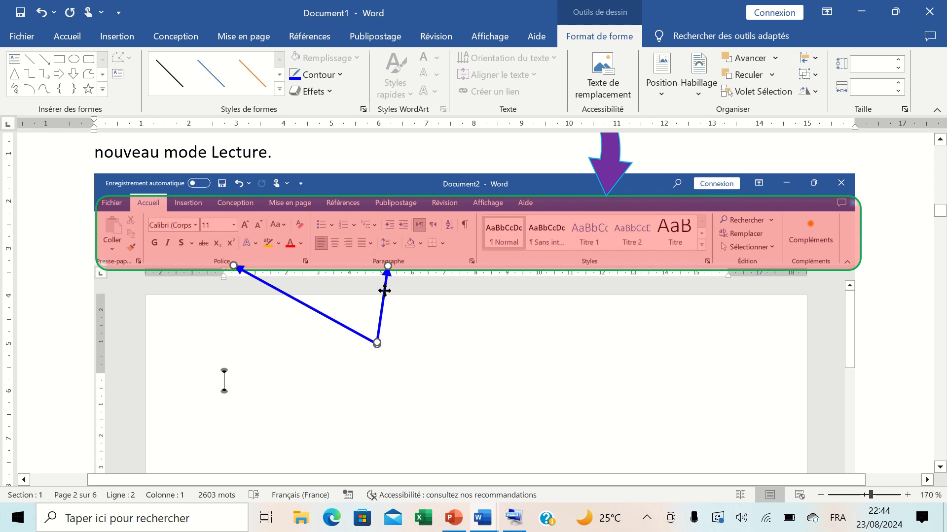
Copy a blue arrow from the shared meeting point to the Styles group
{"action": "key", "text": "Tab"}
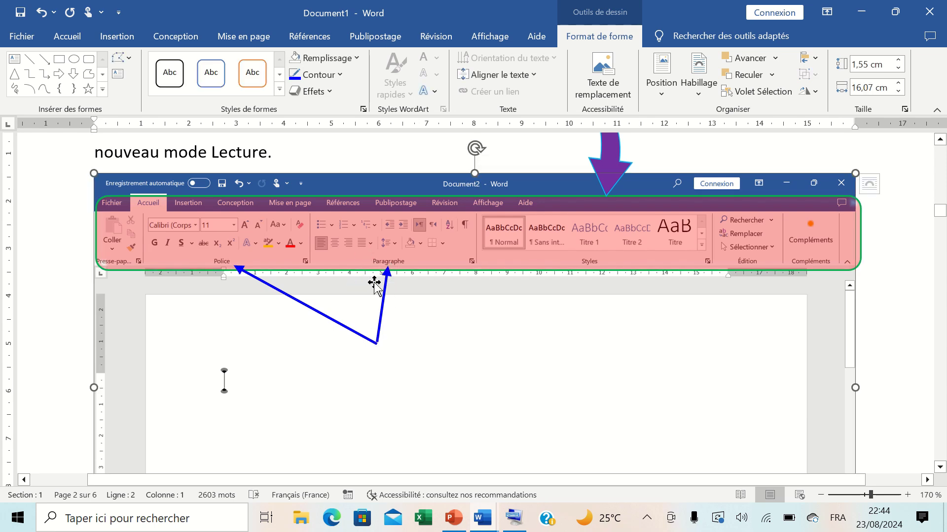
{"action": "left_click", "coordinate": [384, 302]}
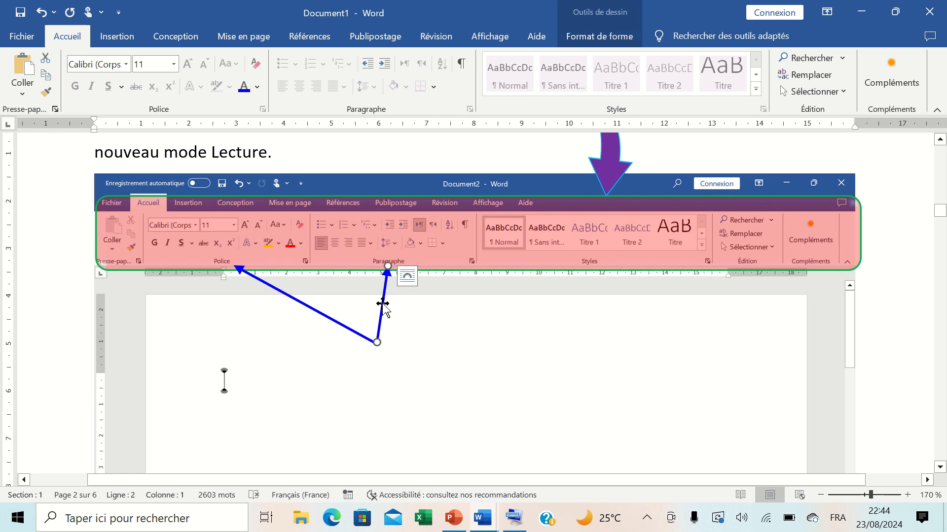
{"action": "left_click_drag", "start_coordinate": [384, 307], "coordinate": [389, 303]}
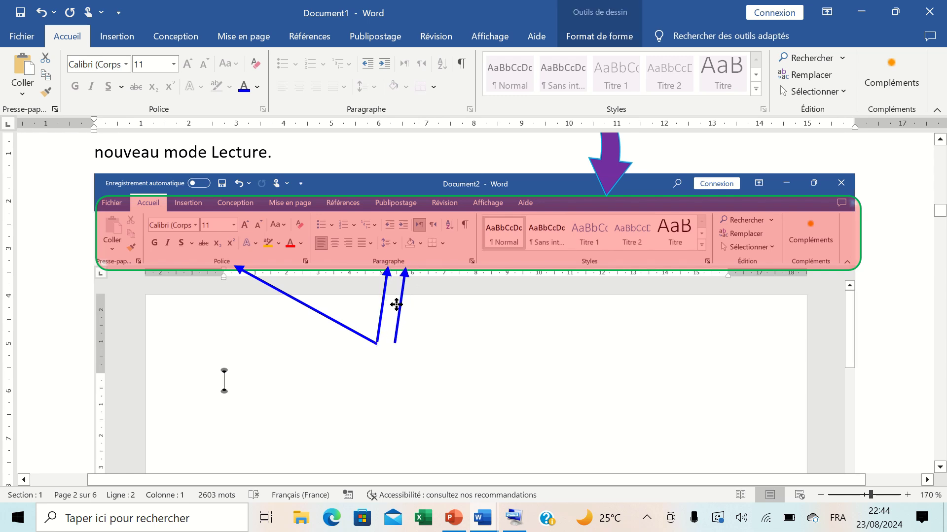
{"action": "key", "text": "ctrl+z"}
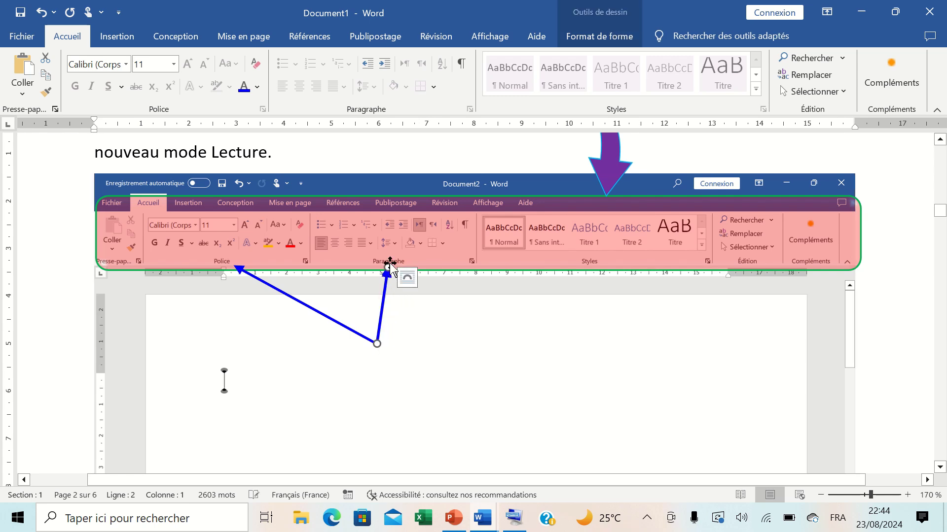
{"action": "mouse_move", "coordinate": [388, 267]}
{"action": "left_mouse_down"}
{"action": "mouse_move", "coordinate": [582, 278]}
{"action": "mouse_move", "coordinate": [489, 279]}
{"action": "left_mouse_up"}
{"action": "key", "text": "Delete"}
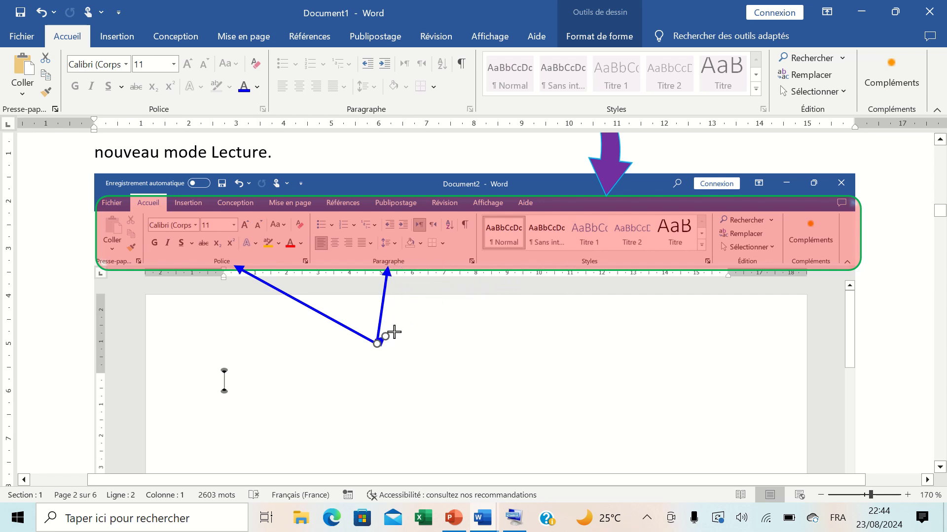
{"action": "left_click_drag", "start_coordinate": [377, 344], "coordinate": [579, 265]}
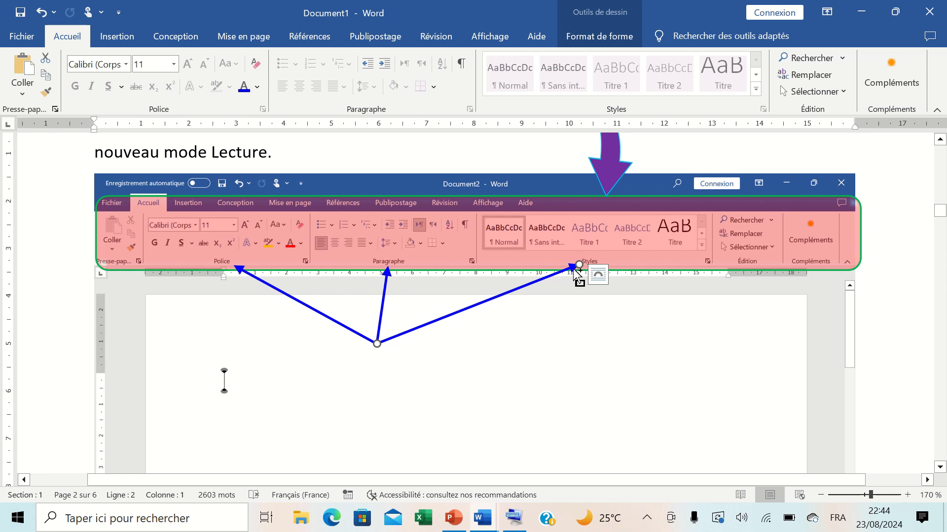
{"action": "left_click_drag", "start_coordinate": [578, 264], "coordinate": [566, 271]}
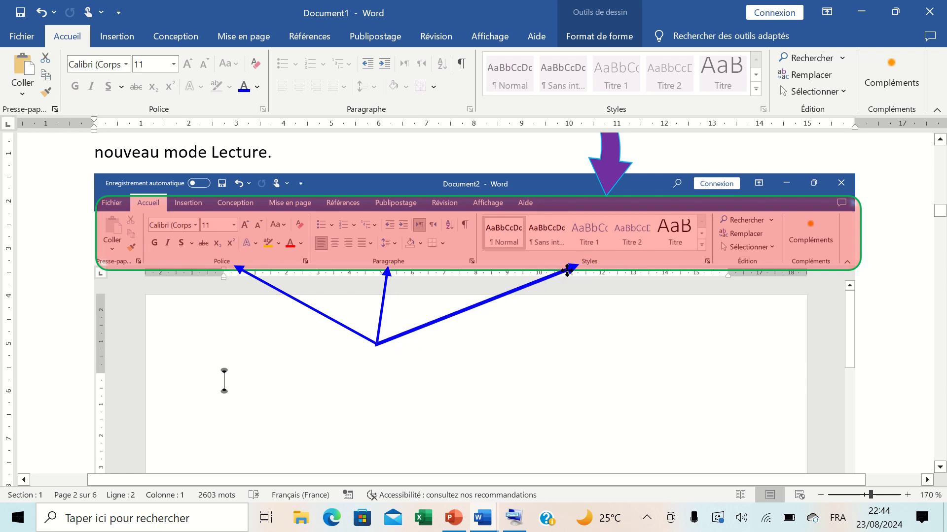
{"action": "left_click", "coordinate": [567, 270]}
Add copied arrows from the same point to the Édition and Compléments groups
{"action": "left_click_drag", "start_coordinate": [579, 266], "coordinate": [748, 267]}
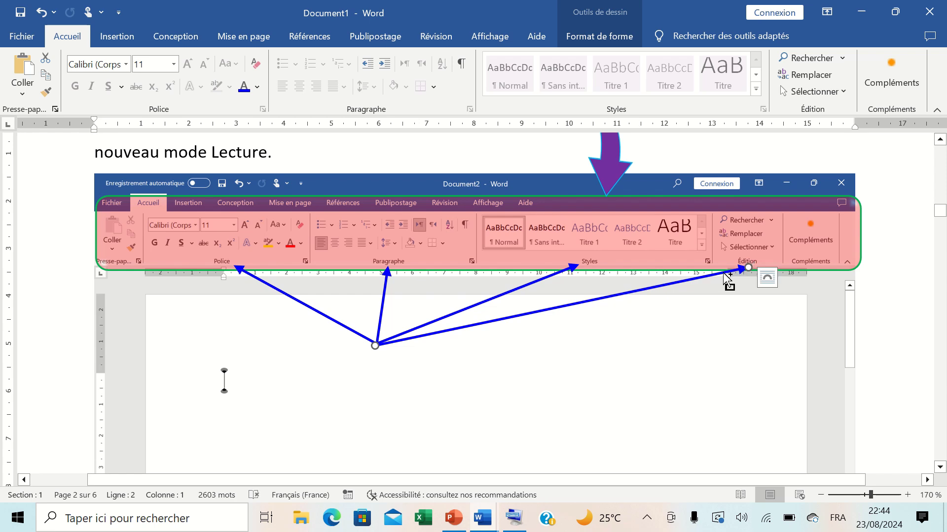
{"action": "key", "text": "Escape"}
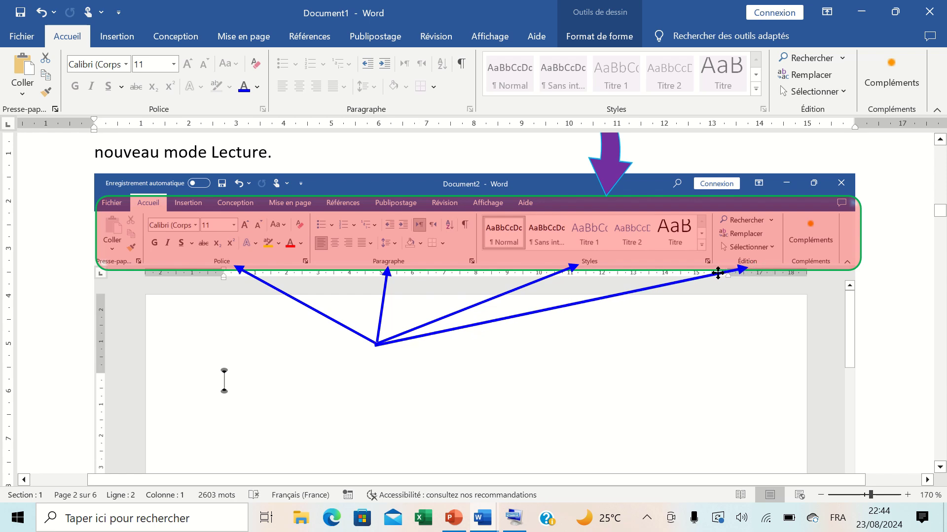
{"action": "left_click", "coordinate": [717, 273]}
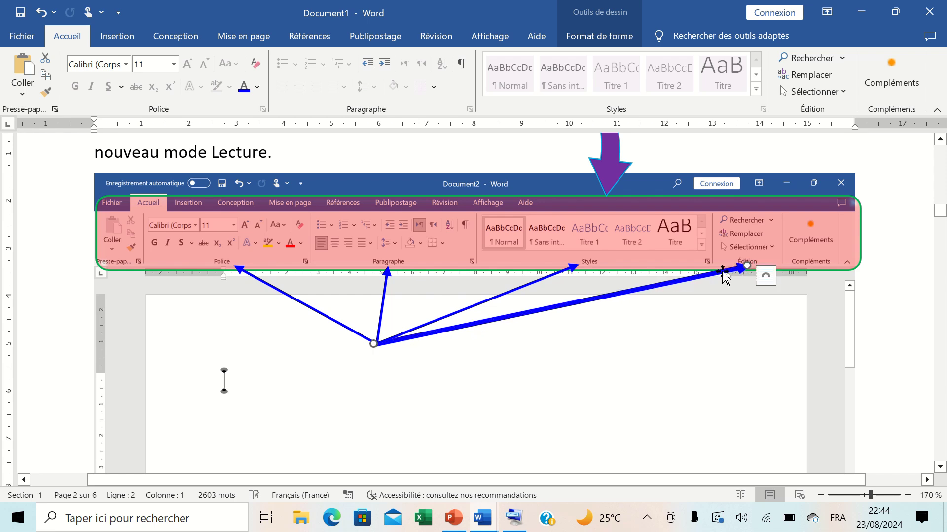
{"action": "left_click_drag", "start_coordinate": [747, 265], "coordinate": [802, 269]}
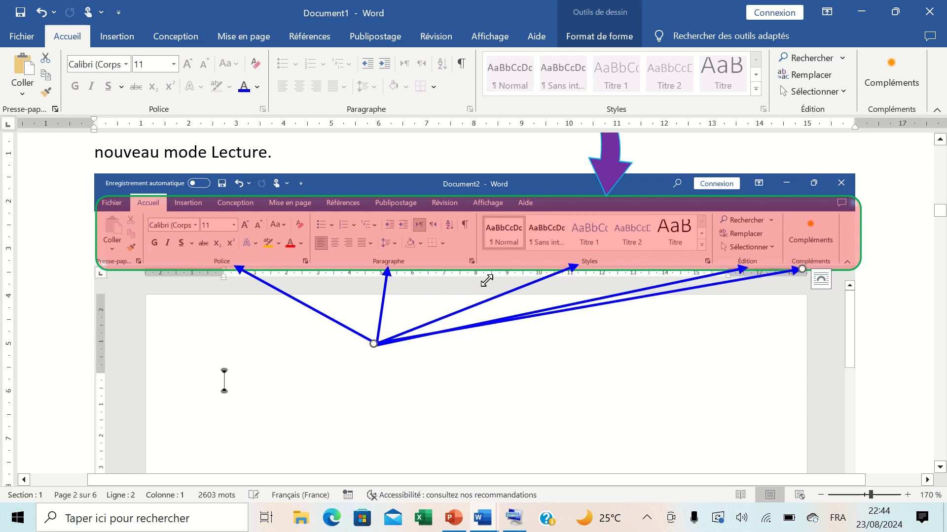
{"action": "left_click", "coordinate": [395, 394]}
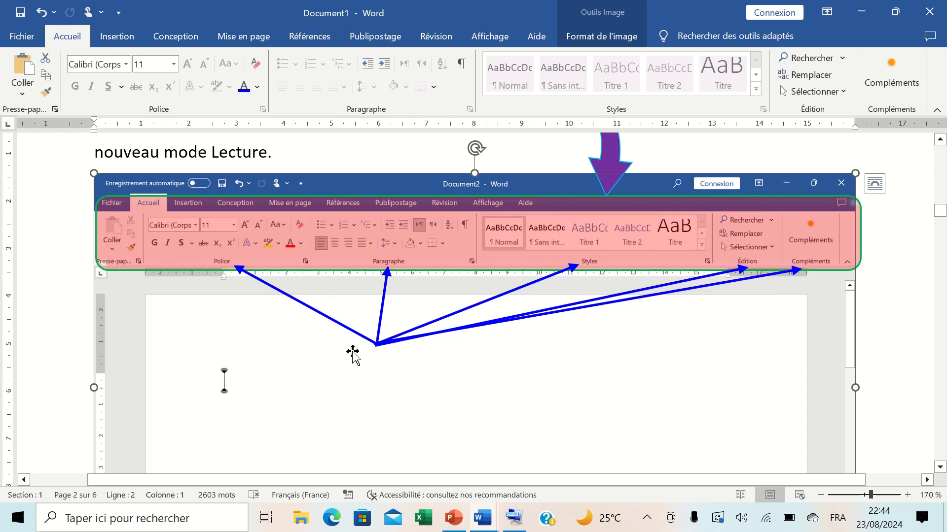
Select the 'Le ruban' text box above the screenshot
{"action": "scroll", "coordinate": [560, 206], "scroll_direction": "up", "scroll_amount": 2}
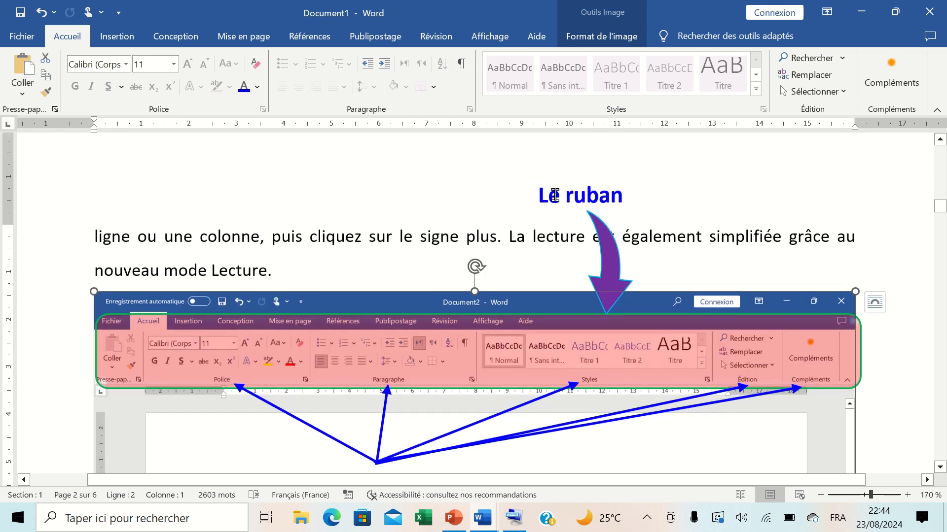
{"action": "left_click", "coordinate": [560, 197]}
{"action": "left_click", "coordinate": [565, 172]}
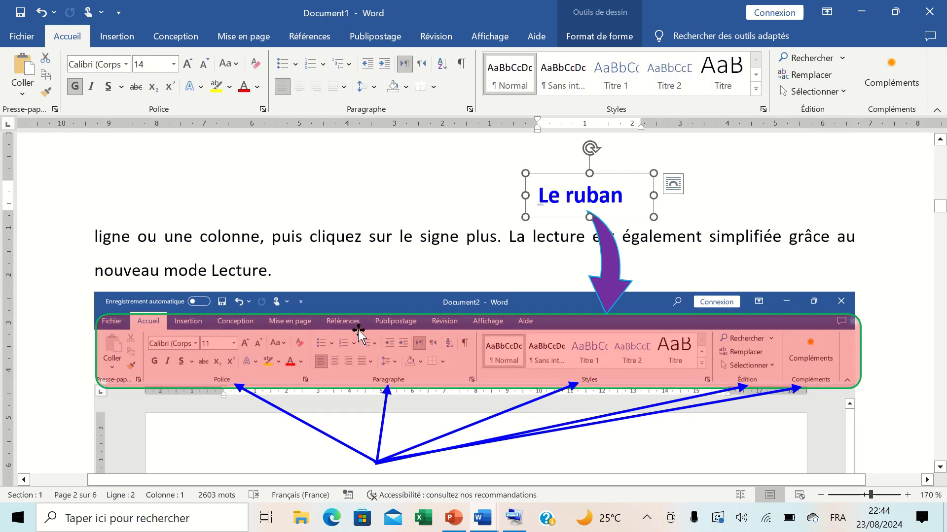
{"action": "scroll", "coordinate": [343, 278], "scroll_direction": "down", "scroll_amount": 2}
Draw a text box below the arrows' meeting point and type 'Les Groupes'
{"action": "left_click", "coordinate": [116, 36]}
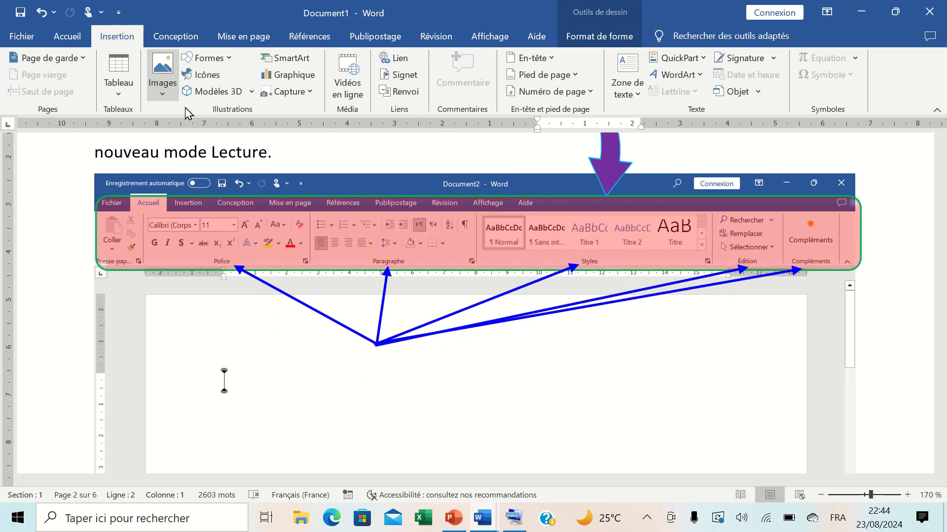
{"action": "left_click", "coordinate": [202, 59]}
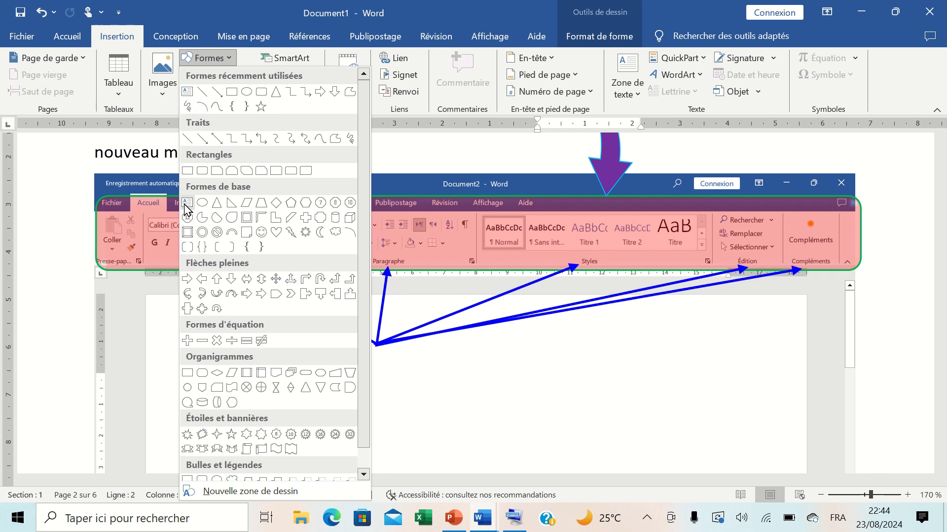
{"action": "left_click", "coordinate": [595, 39]}
{"action": "left_click", "coordinate": [595, 39]}
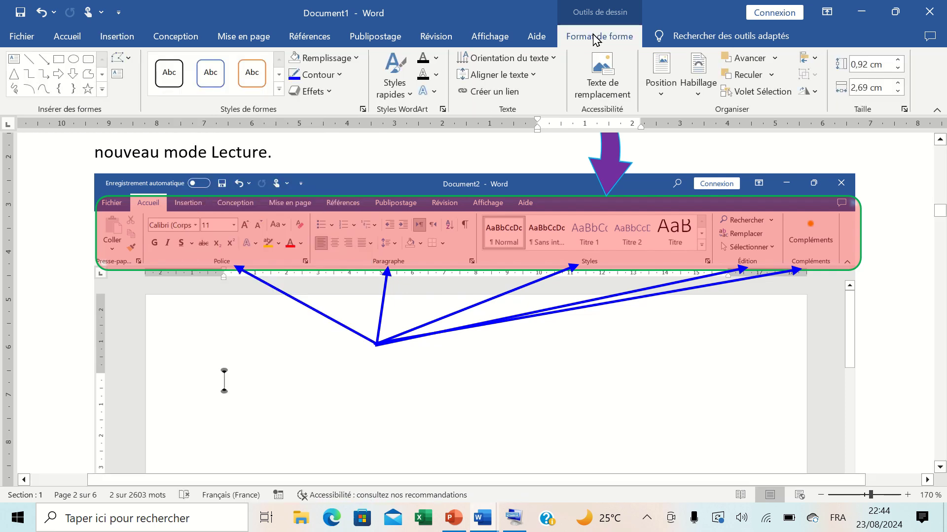
{"action": "left_click", "coordinate": [118, 80]}
{"action": "left_click_drag", "start_coordinate": [316, 339], "coordinate": [456, 385]}
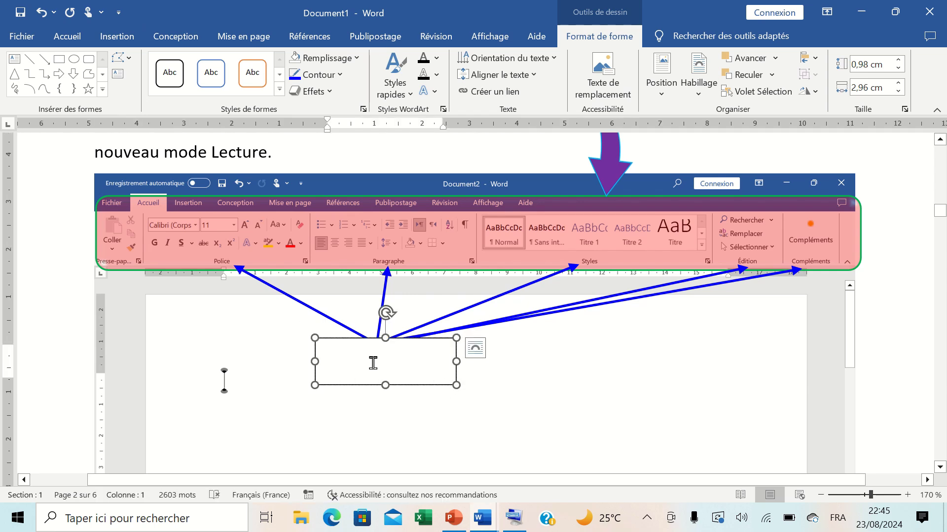
{"action": "type", "text": "Les Groupes"}
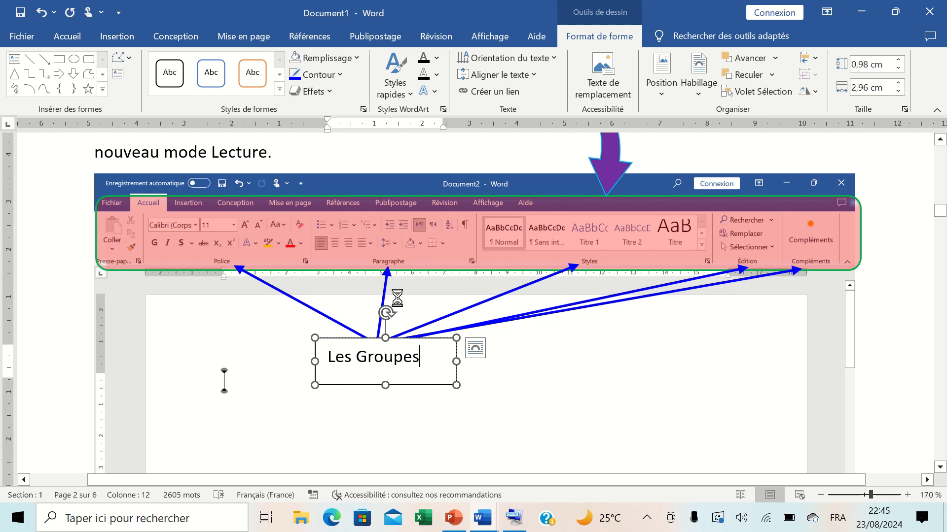
Set the Les Groupes text box to Aucun remplissage and Sans contour
{"action": "left_click", "coordinate": [518, 382]}
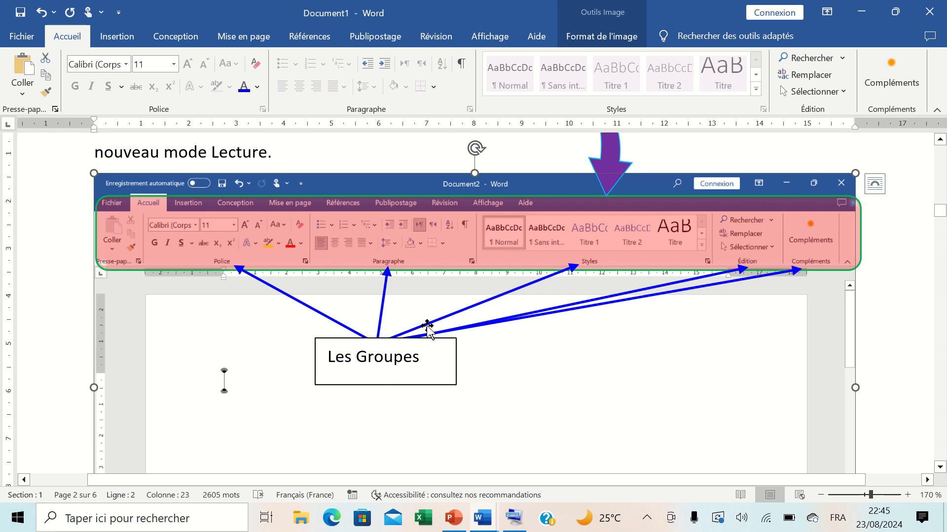
{"action": "left_click", "coordinate": [429, 363]}
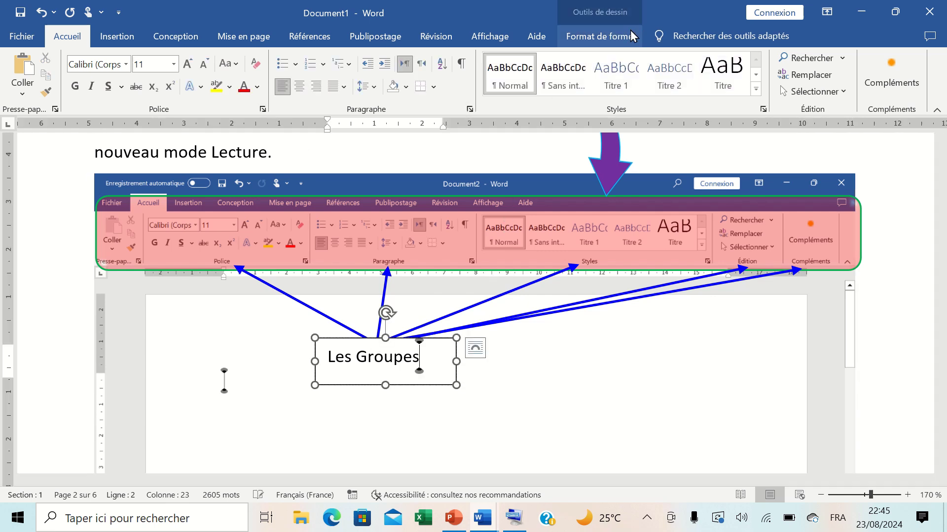
{"action": "left_click", "coordinate": [599, 36]}
{"action": "left_click", "coordinate": [326, 58]}
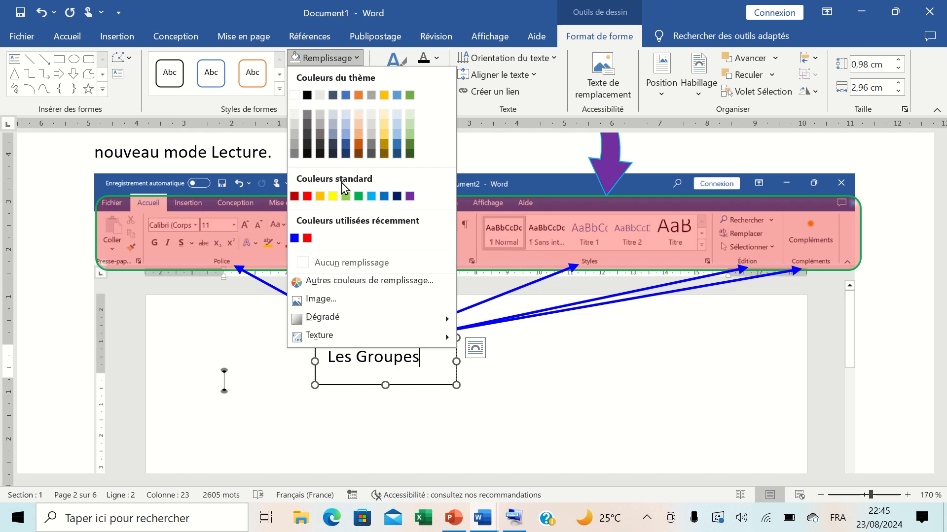
{"action": "left_click", "coordinate": [338, 264]}
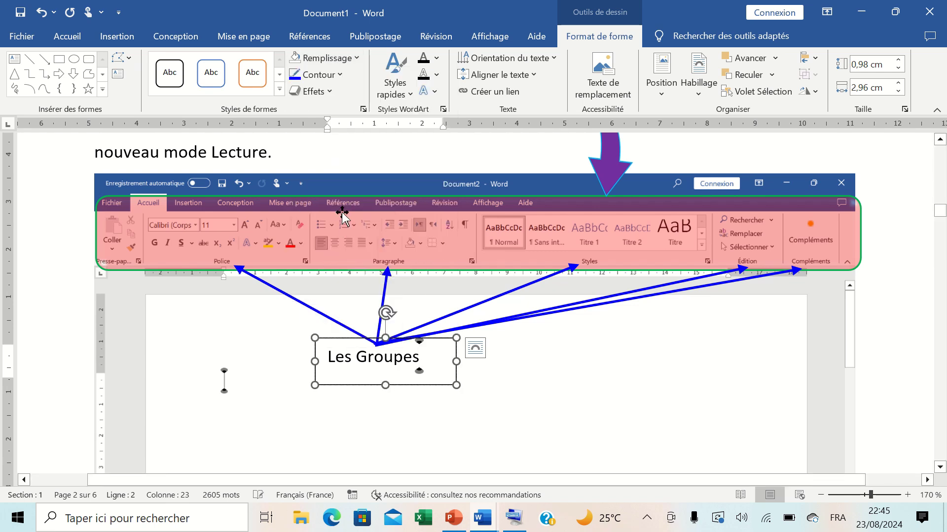
{"action": "left_click", "coordinate": [316, 75]}
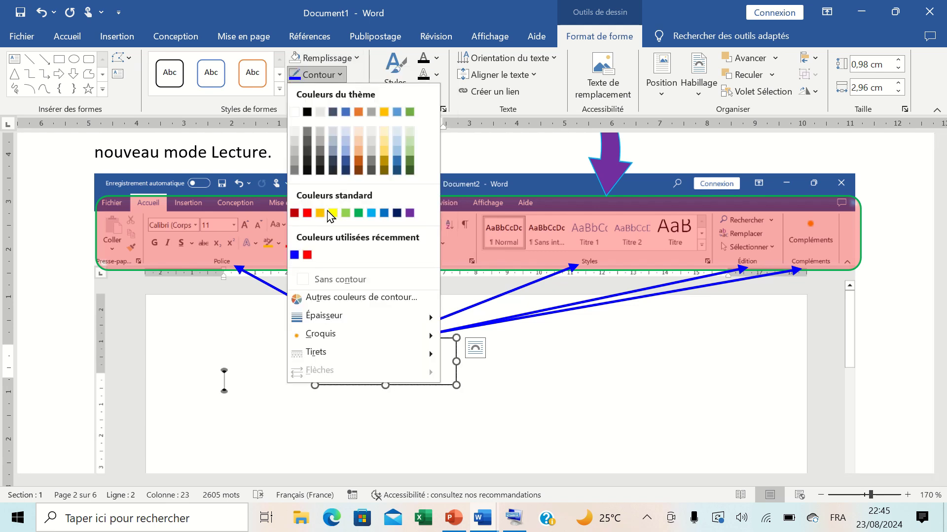
{"action": "left_click", "coordinate": [336, 277]}
{"action": "left_click", "coordinate": [543, 367]}
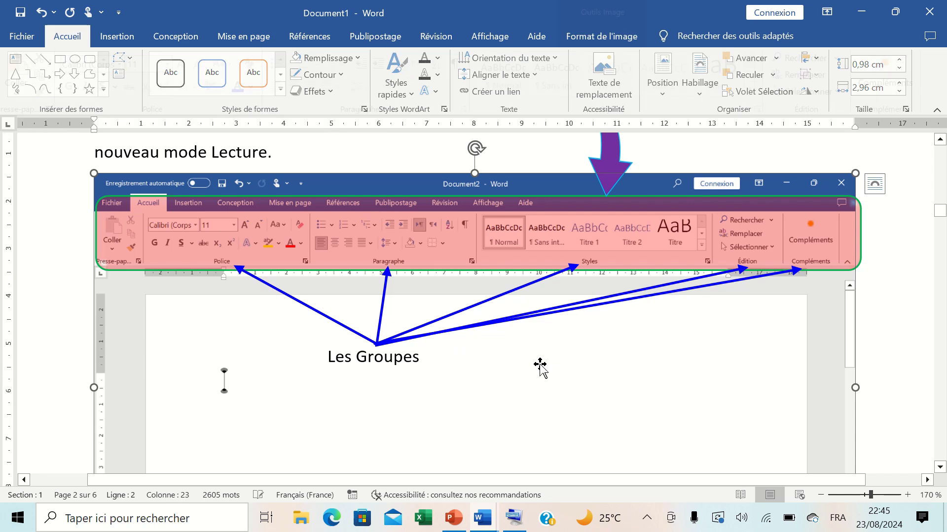
Make the Les Groupes text bold, 12 pt and purple
{"action": "left_click", "coordinate": [432, 362]}
{"action": "left_click_drag", "start_coordinate": [432, 361], "coordinate": [327, 359]}
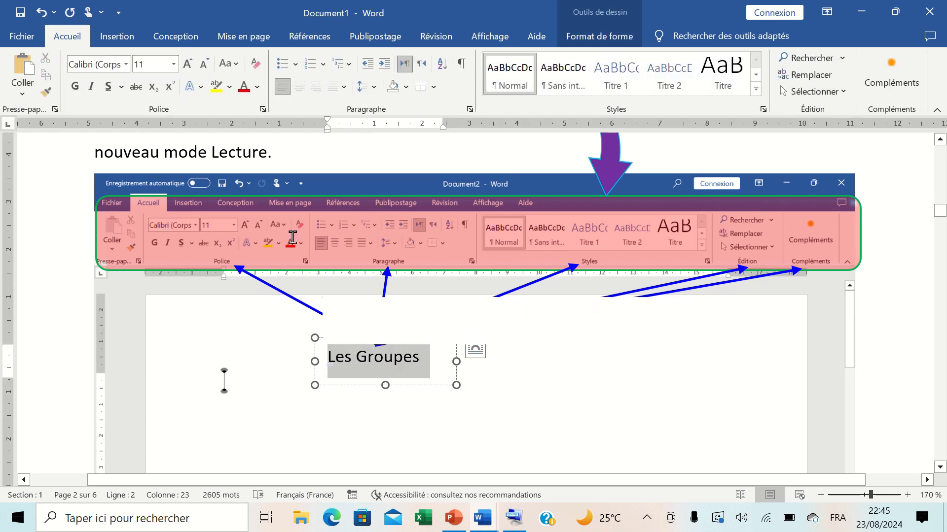
{"action": "key", "text": "ctrl+g"}
{"action": "left_click", "coordinate": [187, 63]}
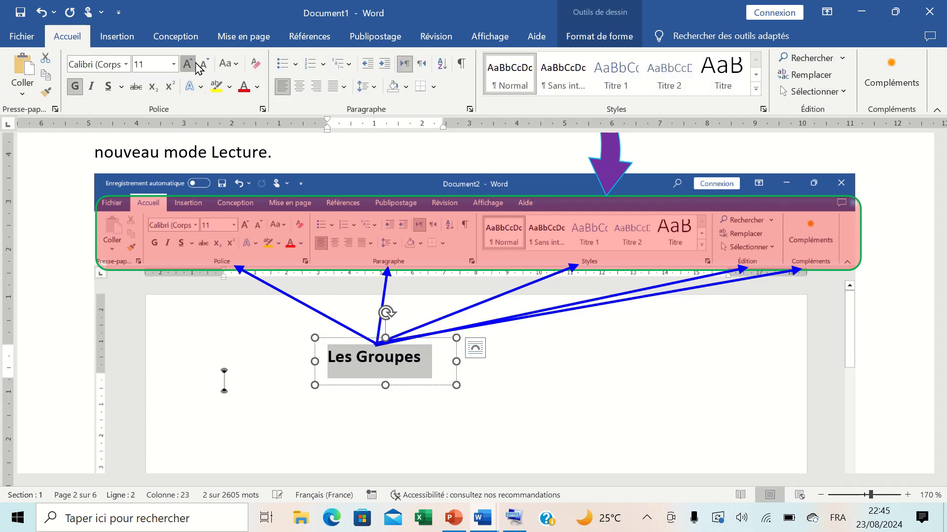
{"action": "left_click", "coordinate": [257, 87]}
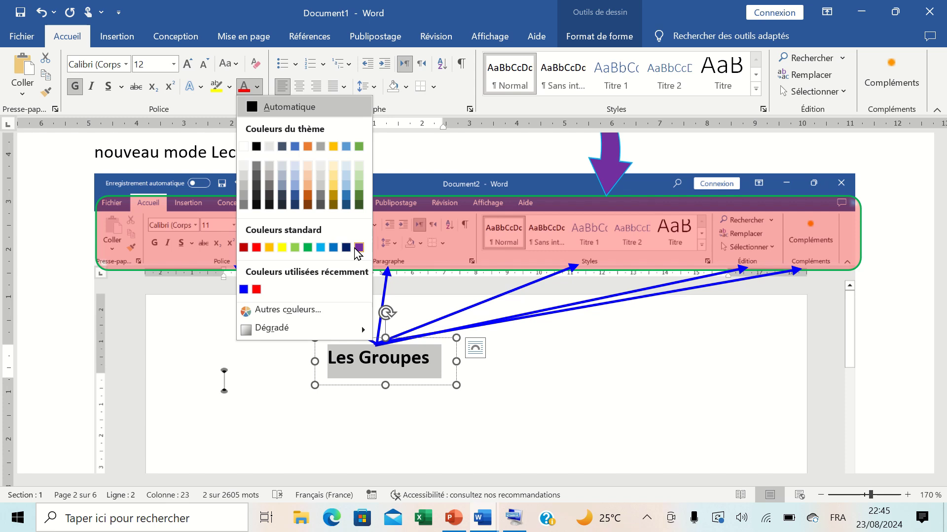
{"action": "left_click", "coordinate": [358, 247]}
{"action": "left_click", "coordinate": [540, 389]}
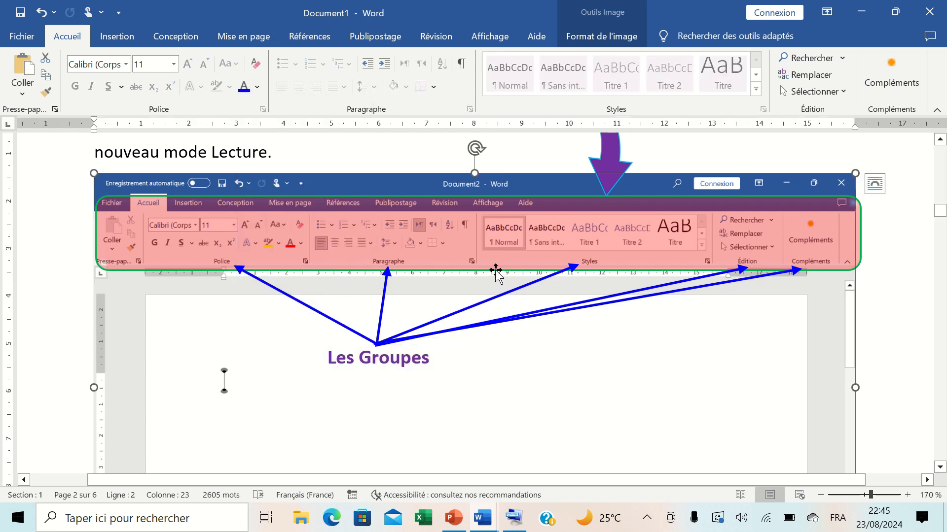
Undo the accidental move of the screenshot picture and reselect it, showing the full annotation
{"action": "scroll", "coordinate": [496, 271], "scroll_direction": "down", "scroll_amount": 3, "text": "ctrl"}
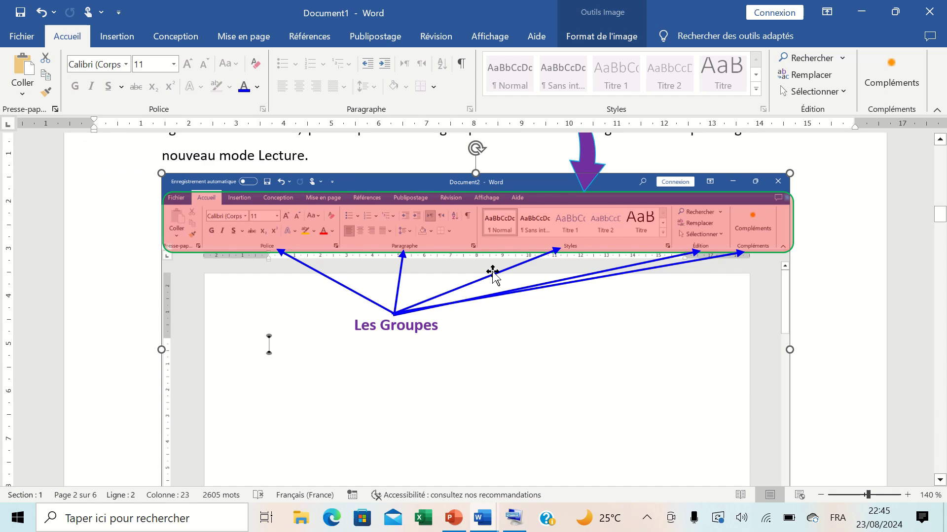
{"action": "scroll", "coordinate": [495, 281], "scroll_direction": "up", "scroll_amount": 3}
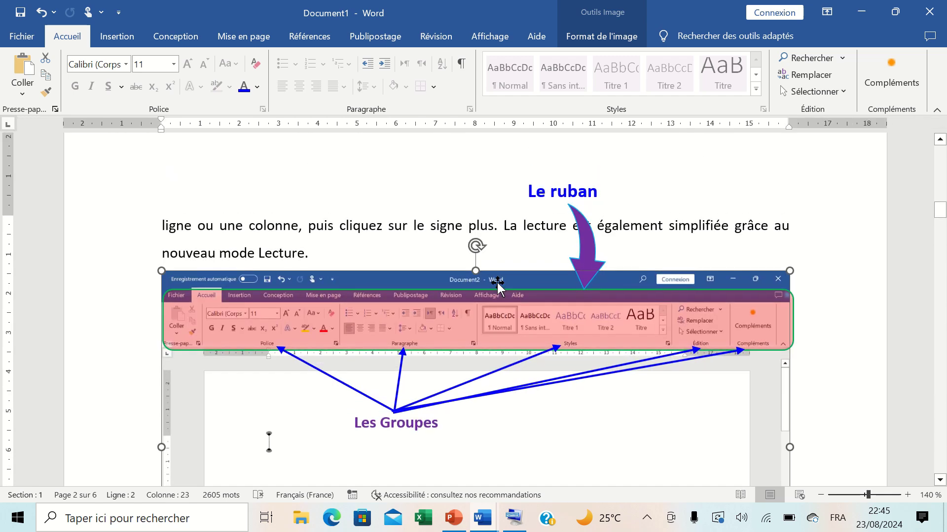
{"action": "scroll", "coordinate": [566, 296], "scroll_direction": "down", "scroll_amount": 5}
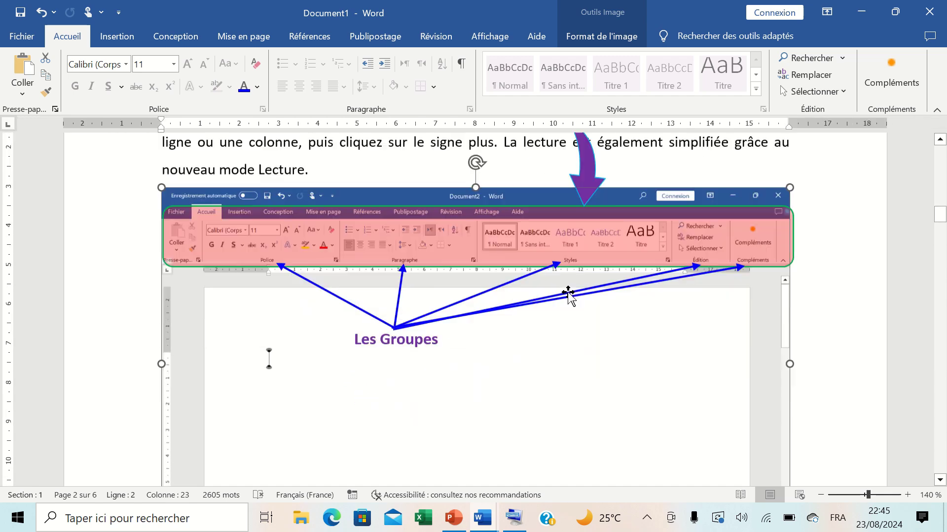
{"action": "left_click_drag", "start_coordinate": [654, 275], "coordinate": [637, 319]}
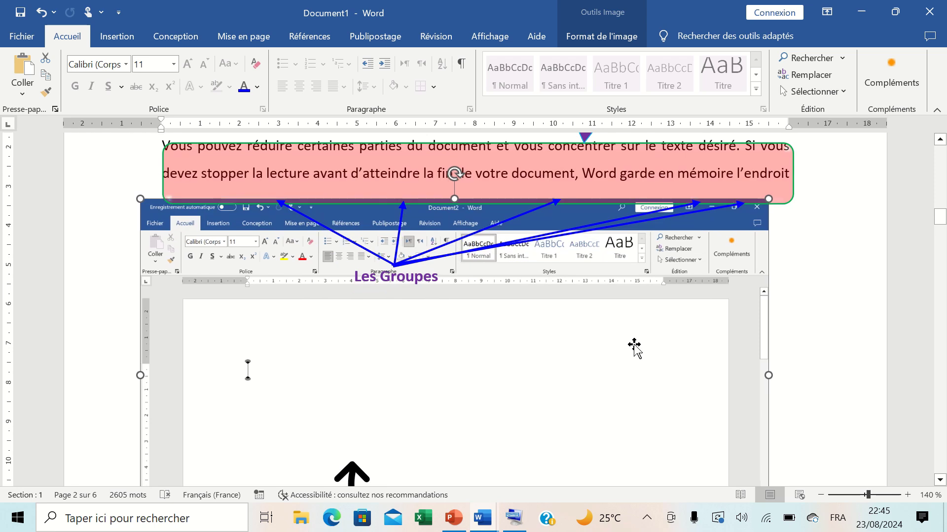
{"action": "scroll", "coordinate": [634, 321], "scroll_direction": "up", "scroll_amount": 3}
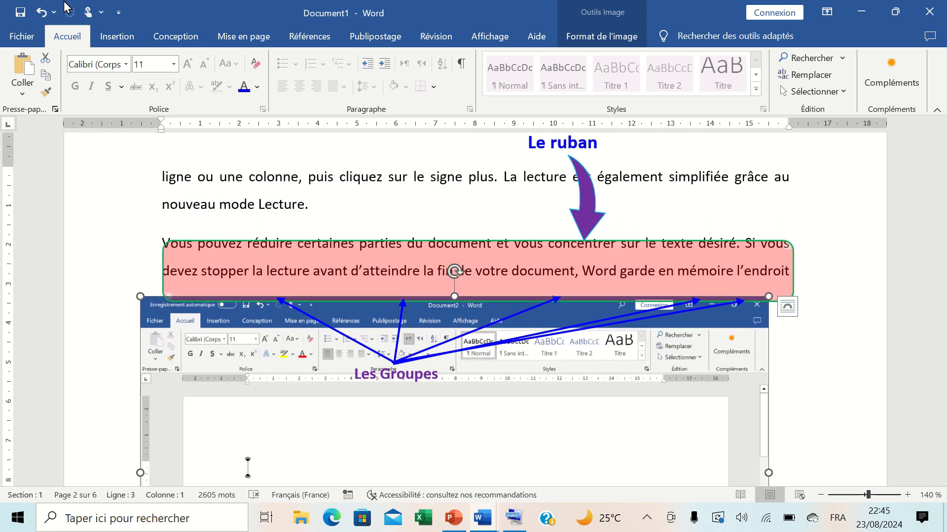
{"action": "left_click", "coordinate": [41, 12]}
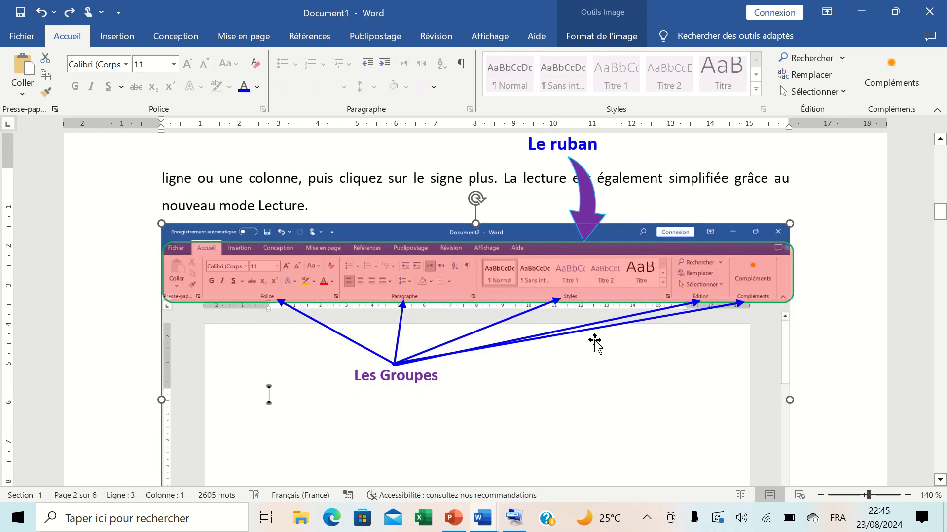
{"action": "left_click", "coordinate": [511, 290]}
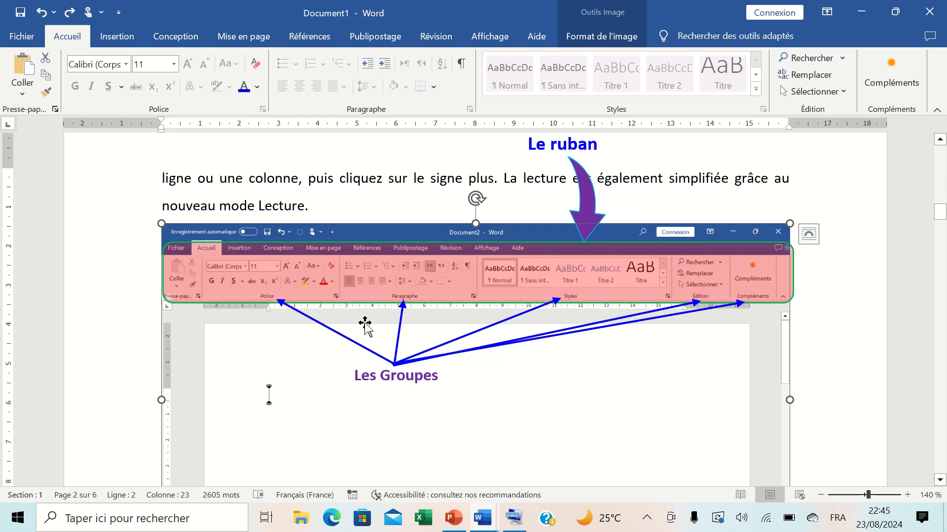
{"action": "scroll", "coordinate": [477, 268], "scroll_direction": "down", "scroll_amount": 3}
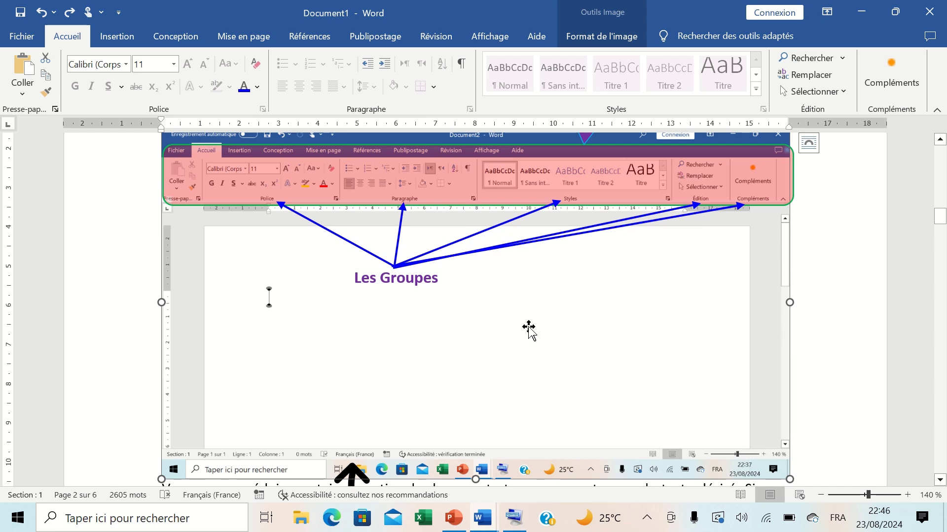
{"action": "scroll", "coordinate": [525, 326], "scroll_direction": "up", "scroll_amount": 2}
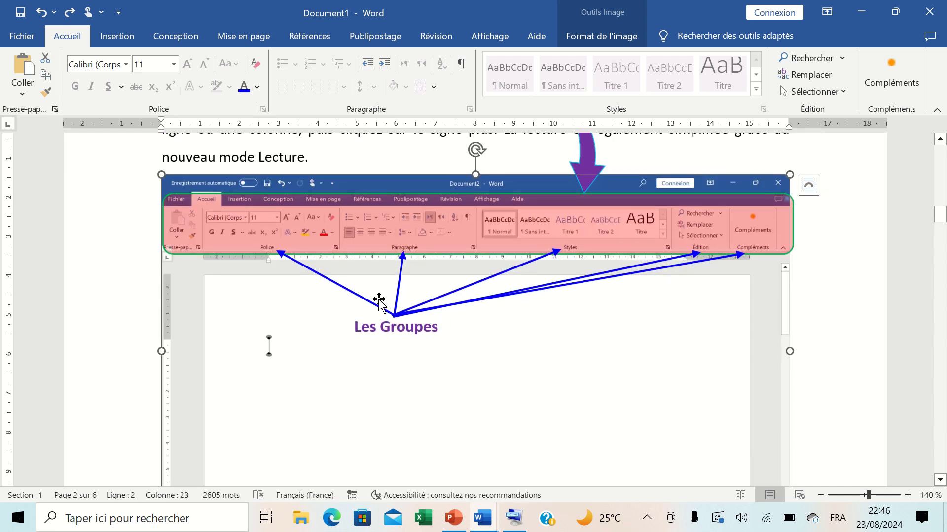
{"action": "scroll", "coordinate": [378, 300], "scroll_direction": "up", "scroll_amount": 3}
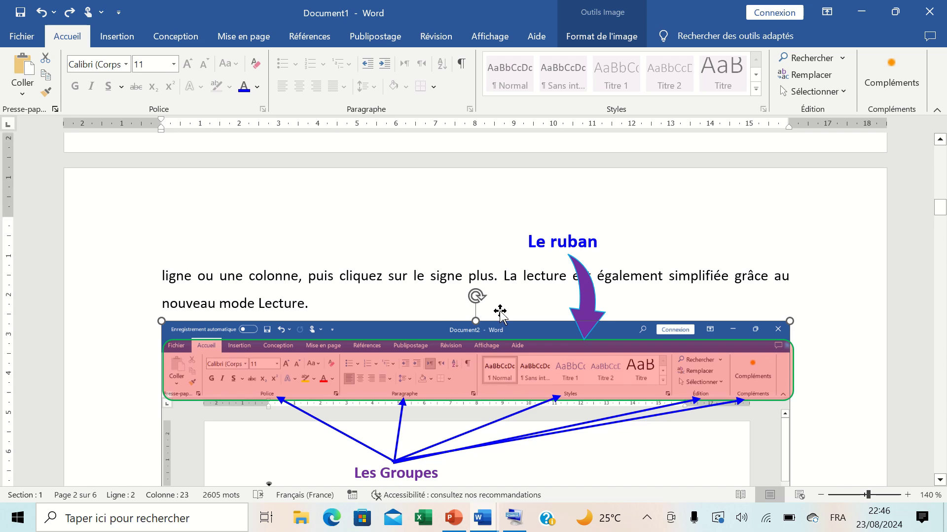
{"action": "scroll", "coordinate": [367, 286], "scroll_direction": "down", "scroll_amount": 2}
{"action": "scroll", "coordinate": [465, 261], "scroll_direction": "down", "scroll_amount": 4, "text": "ctrl"}
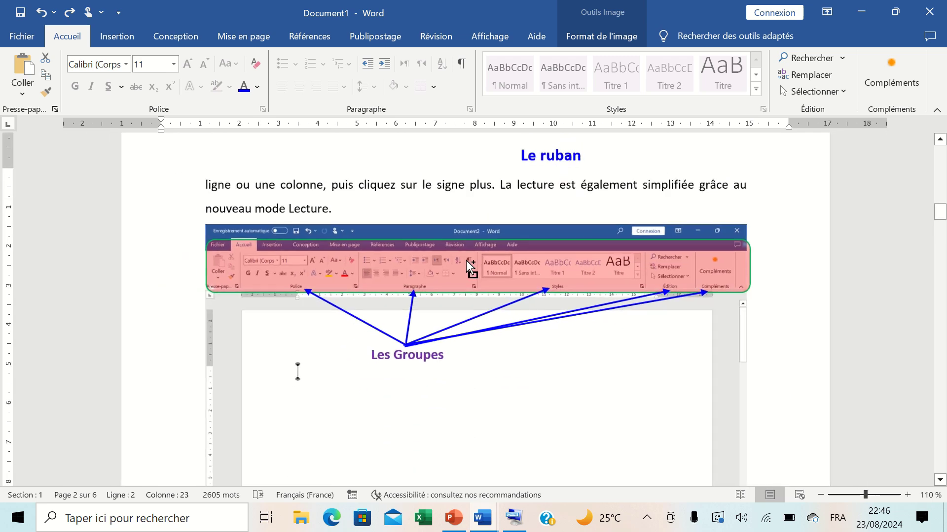
{"action": "left_click", "coordinate": [466, 261]}
Move, rotate and slightly enlarge the black curved arrow to point down at the taskbar icons
{"action": "scroll", "coordinate": [412, 188], "scroll_direction": "down", "scroll_amount": 1, "text": "ctrl"}
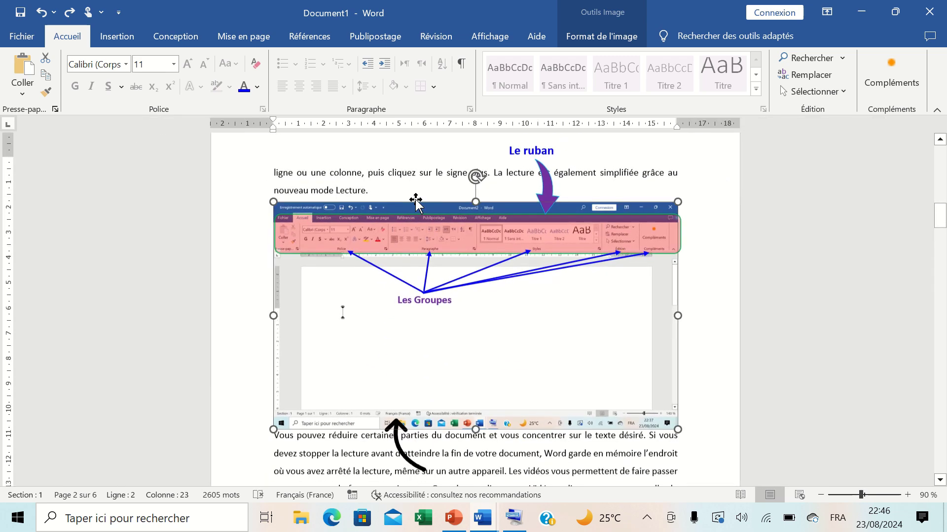
{"action": "left_click", "coordinate": [403, 447]}
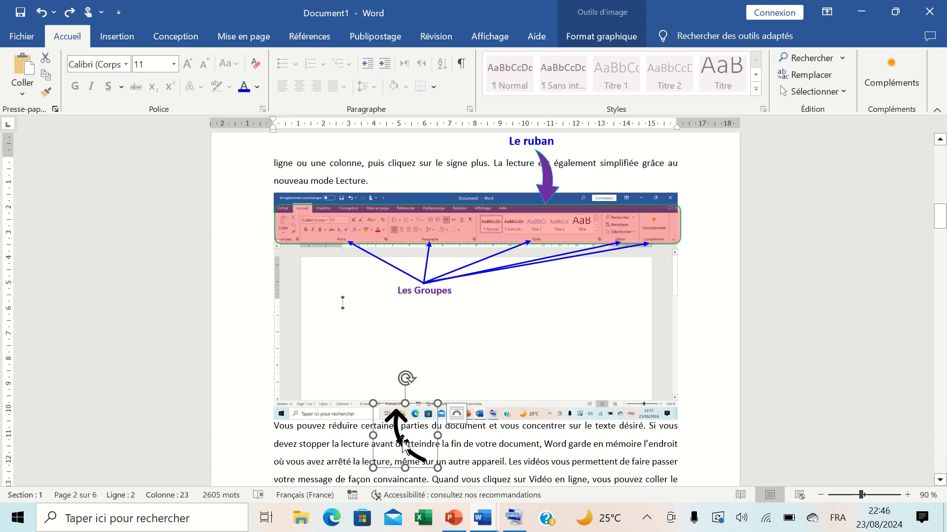
{"action": "left_click_drag", "start_coordinate": [403, 448], "coordinate": [435, 396]}
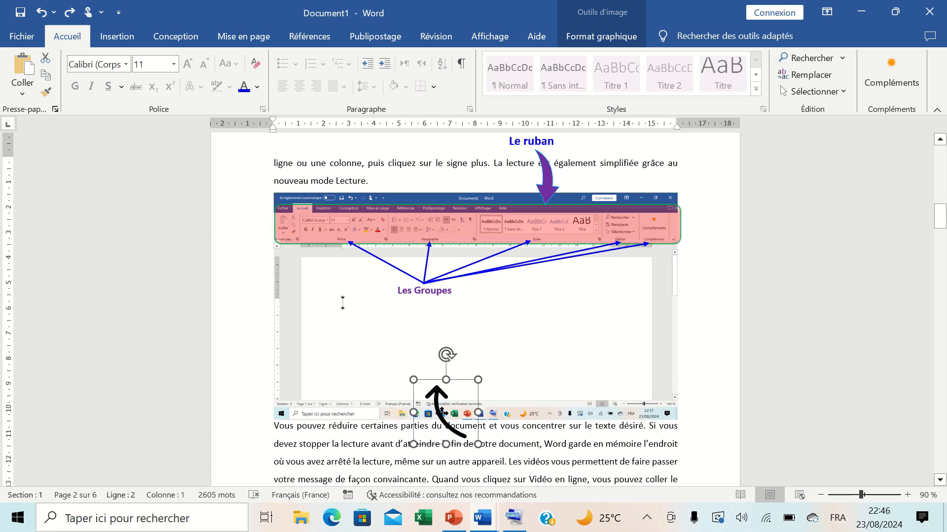
{"action": "left_click_drag", "start_coordinate": [438, 331], "coordinate": [416, 462]}
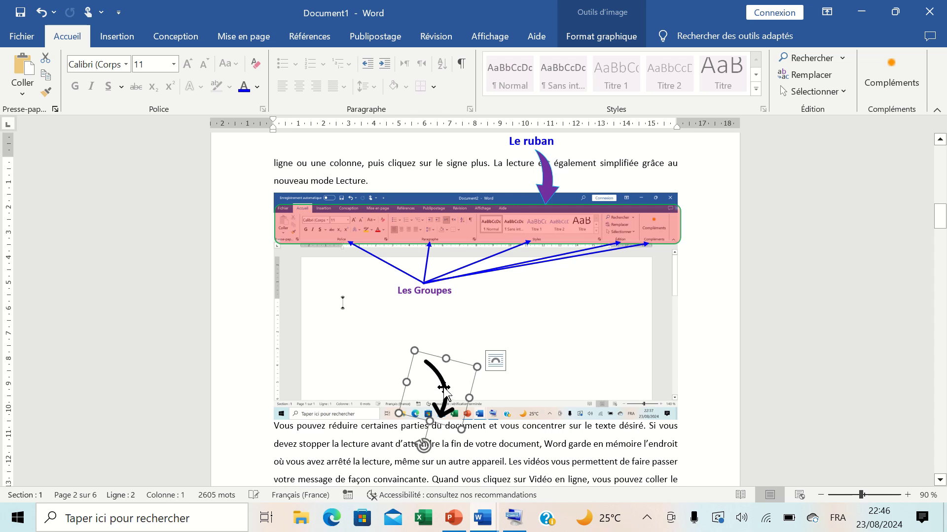
{"action": "left_click_drag", "start_coordinate": [443, 388], "coordinate": [479, 380]}
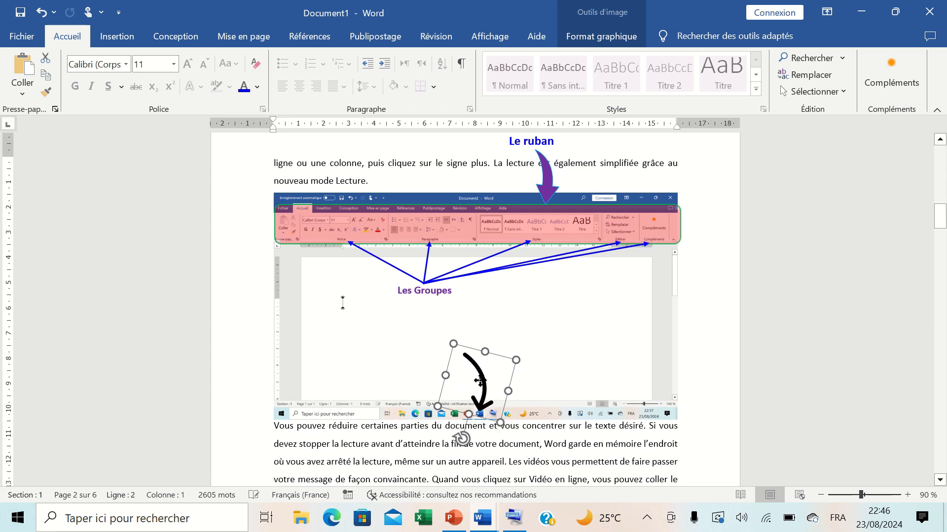
{"action": "left_click_drag", "start_coordinate": [453, 340], "coordinate": [450, 335]}
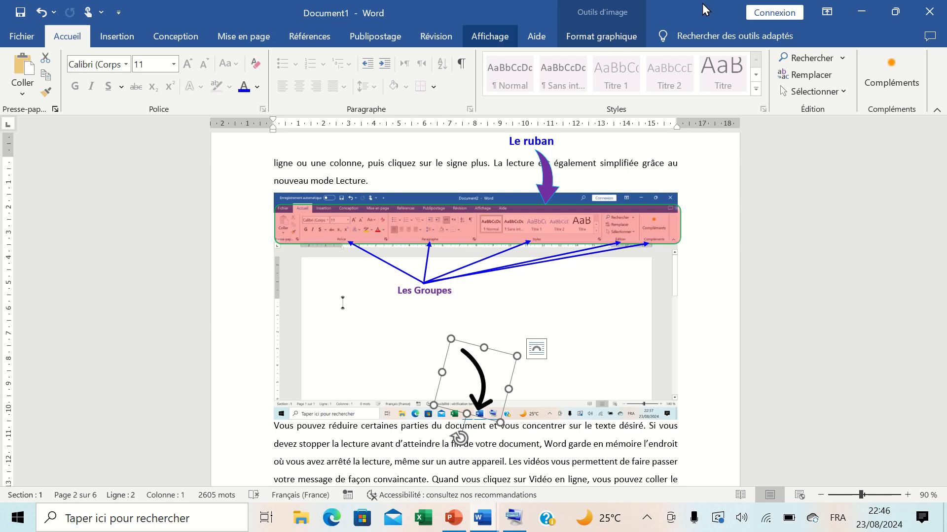
Give the curved arrow a red outline and red fill
{"action": "left_click", "coordinate": [601, 36]}
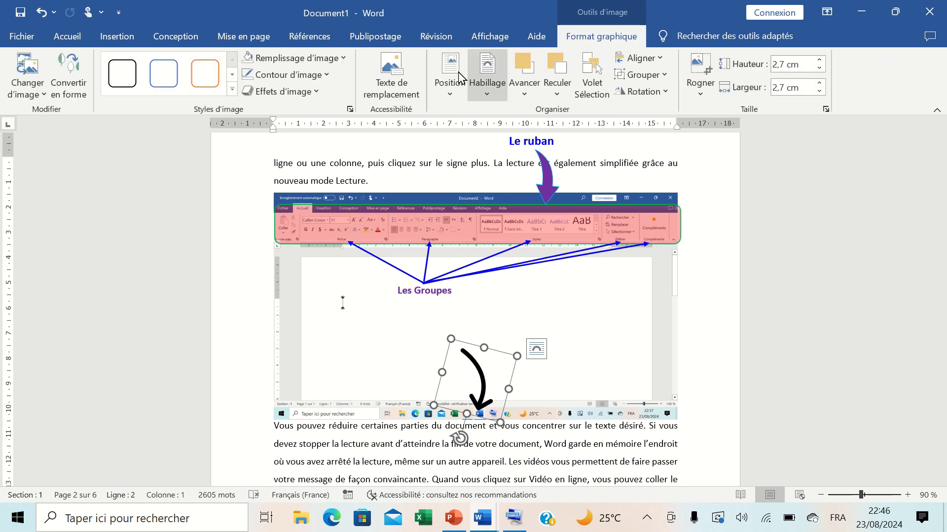
{"action": "left_click", "coordinate": [308, 75]}
{"action": "left_click", "coordinate": [260, 213]}
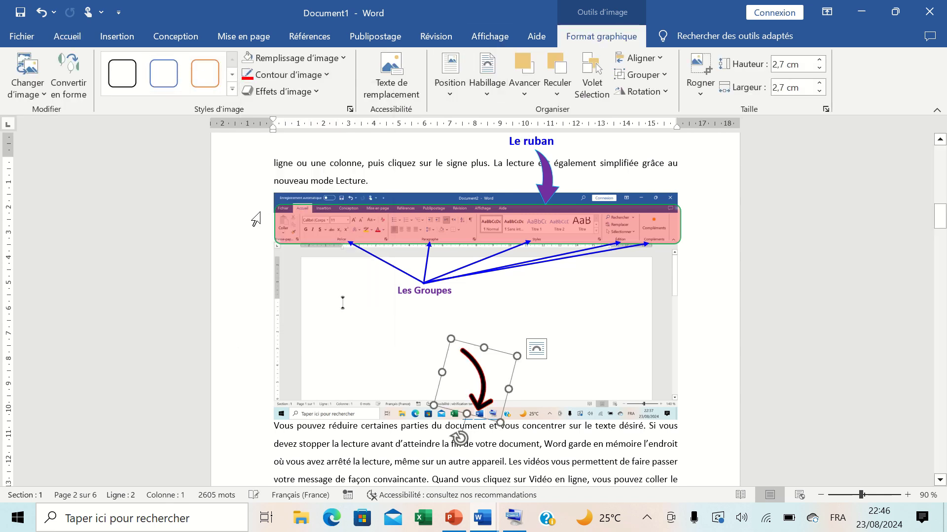
{"action": "left_click", "coordinate": [291, 58]}
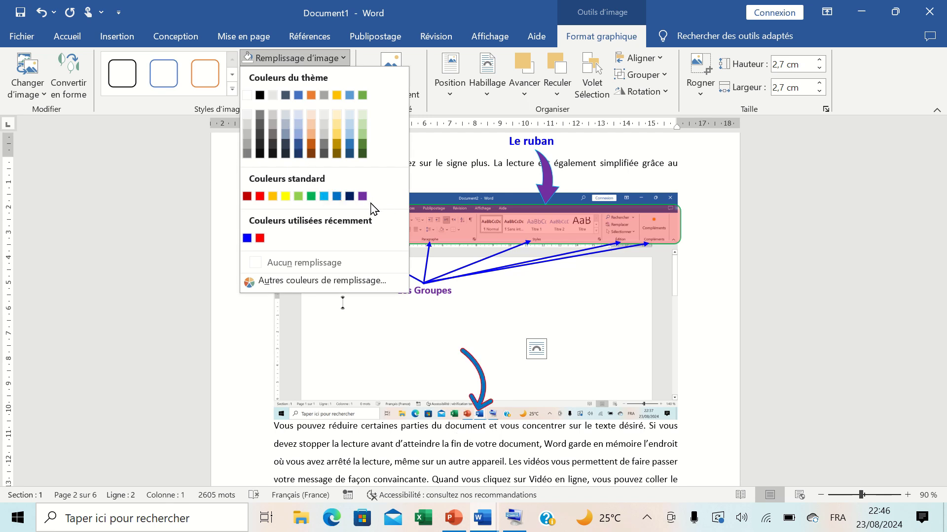
{"action": "left_click", "coordinate": [260, 197]}
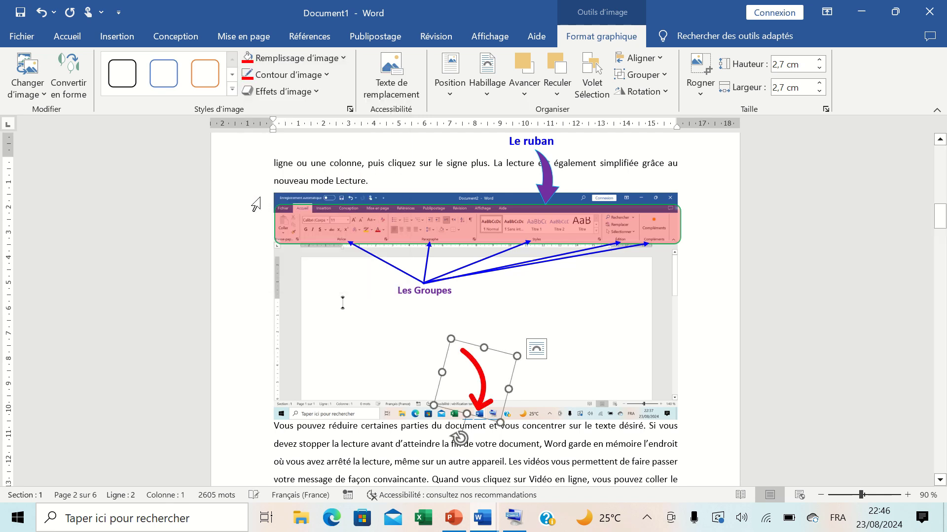
{"action": "left_click", "coordinate": [416, 290]}
Copy the Les Groupes label above the red arrow and change it to 'La barre des tâches'
{"action": "left_click_drag", "start_coordinate": [412, 311], "coordinate": [436, 354]}
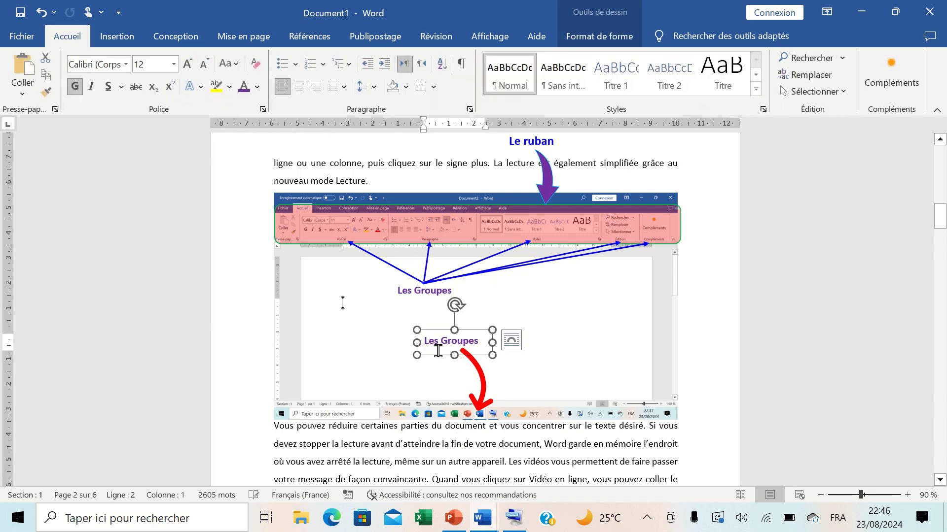
{"action": "left_click", "coordinate": [483, 342]}
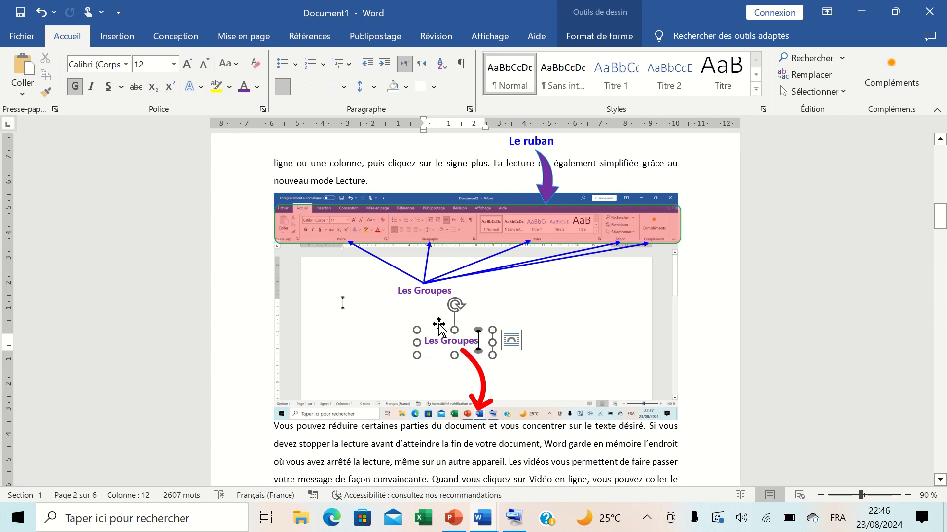
{"action": "left_click_drag", "start_coordinate": [434, 331], "coordinate": [436, 328]}
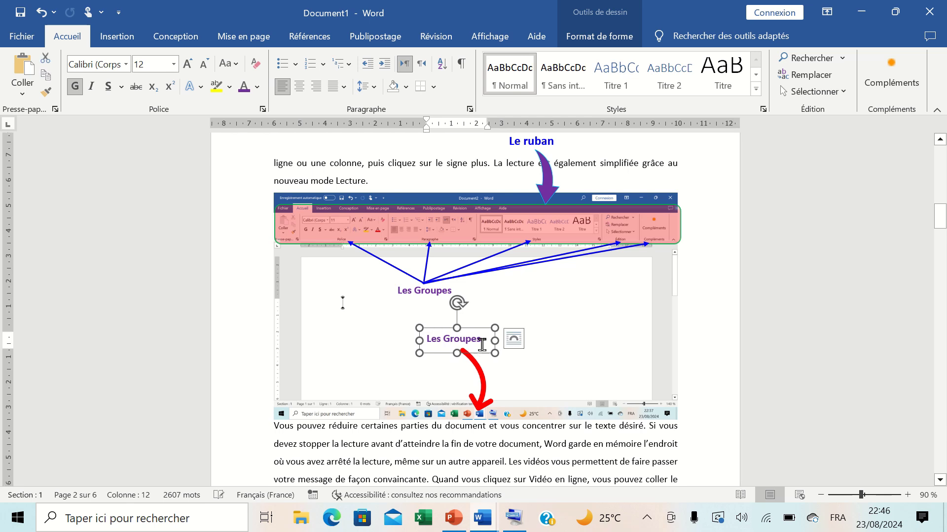
{"action": "left_click_drag", "start_coordinate": [427, 339], "coordinate": [488, 340]}
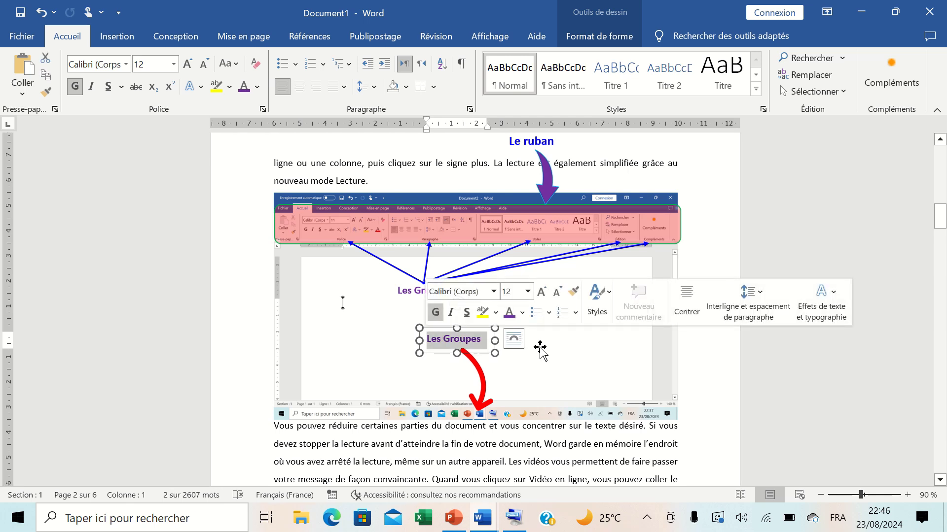
{"action": "type", "text": "La bar"}
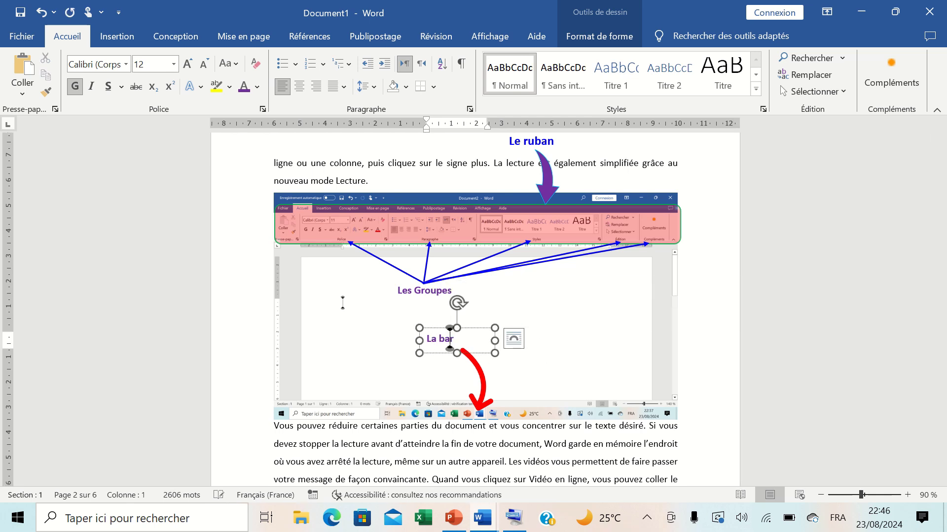
{"action": "type", "text": "re de"}
{"action": "key", "text": "BackSpace"}
{"action": "left_click_drag", "start_coordinate": [494, 339], "coordinate": [549, 338]}
{"action": "left_click", "coordinate": [524, 379]}
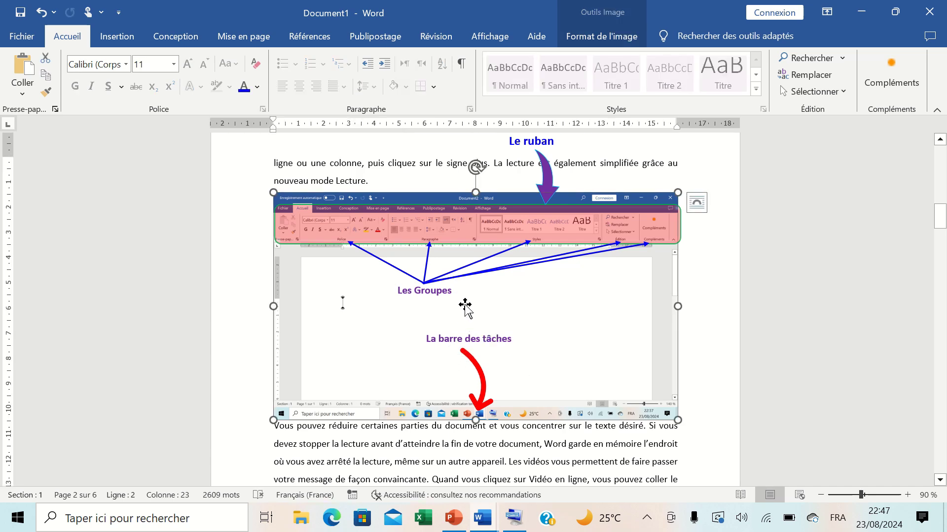
{"action": "scroll", "coordinate": [465, 305], "scroll_direction": "down", "scroll_amount": 2, "text": "ctrl"}
{"action": "scroll", "coordinate": [464, 304], "scroll_direction": "down", "scroll_amount": 1, "text": "ctrl"}
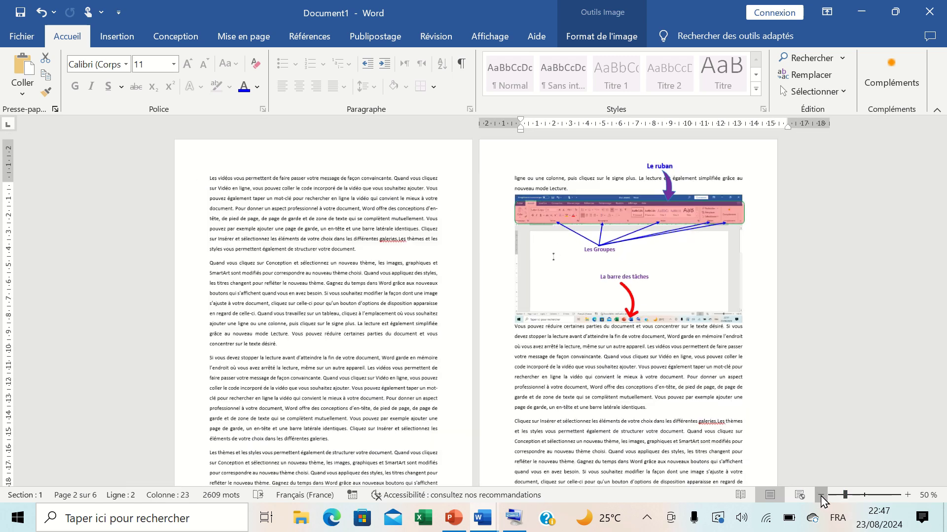
{"action": "left_click", "coordinate": [820, 495]}
{"action": "left_click", "coordinate": [820, 495]}
{"action": "left_click", "coordinate": [907, 495]}
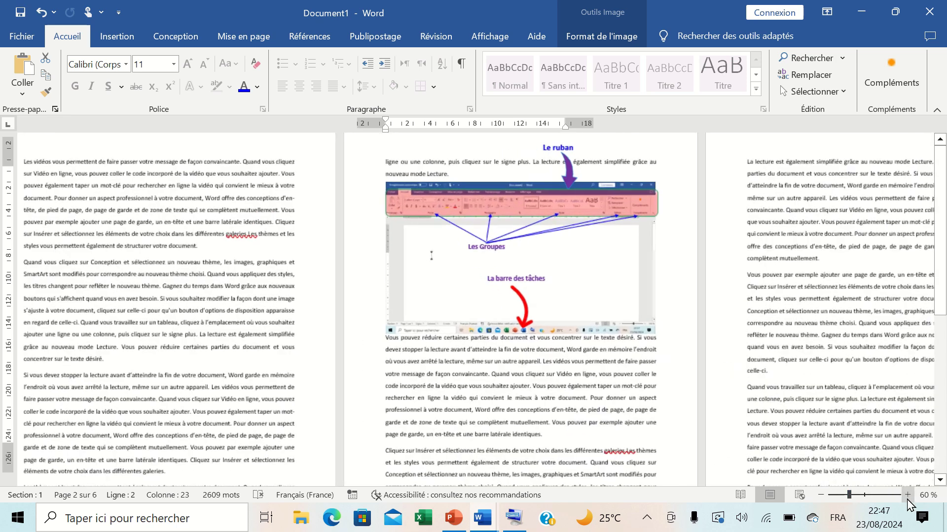
{"action": "left_click", "coordinate": [907, 495]}
{"action": "scroll", "coordinate": [729, 391], "scroll_direction": "up", "scroll_amount": 1}
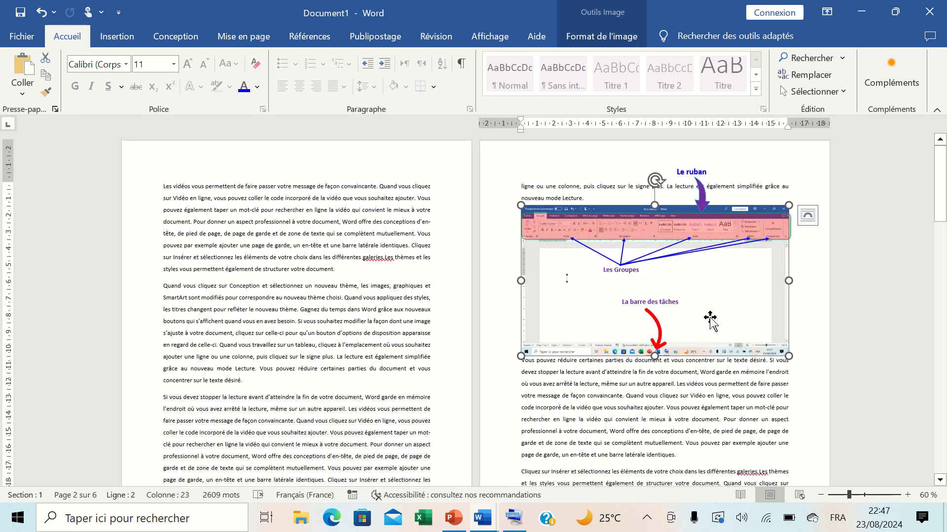
{"action": "left_click_drag", "start_coordinate": [710, 291], "coordinate": [665, 336]}
{"action": "left_click", "coordinate": [666, 336], "text": "ctrl"}
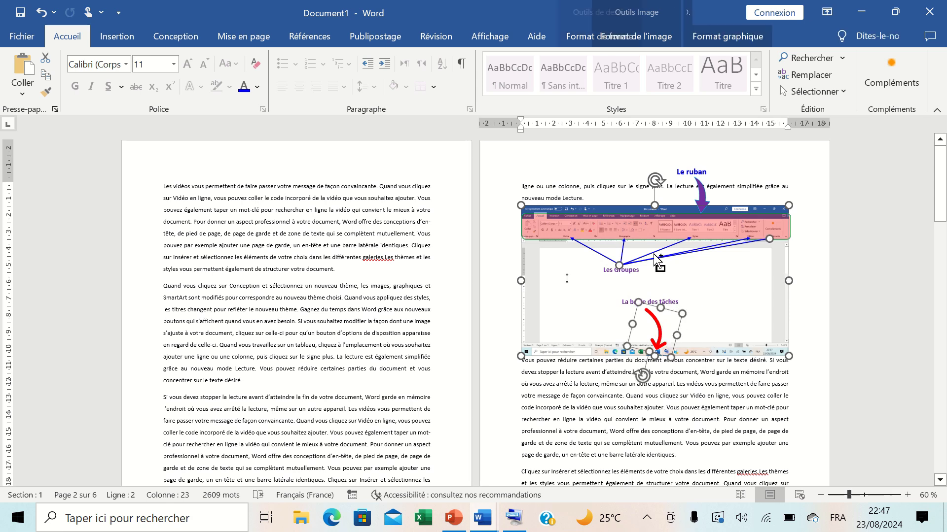
{"action": "left_click", "coordinate": [647, 254], "text": "ctrl"}
{"action": "key", "text": "Escape"}
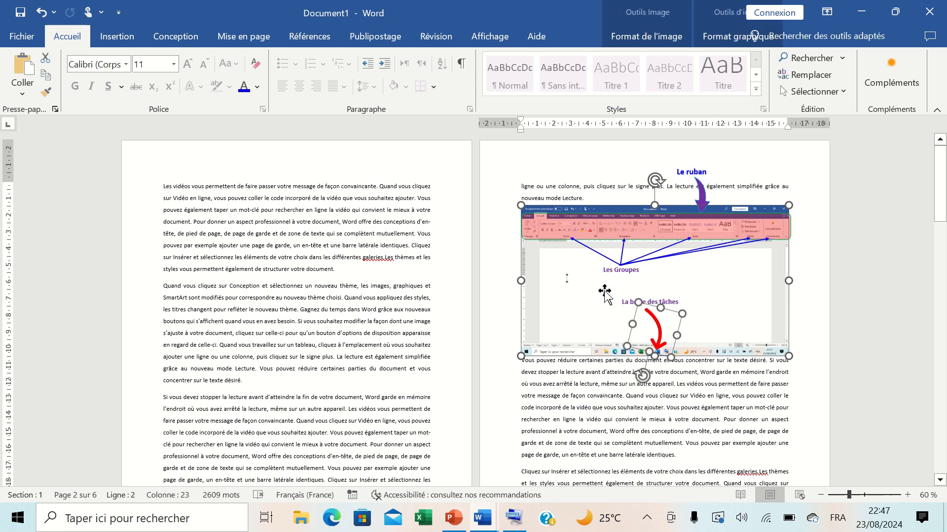
{"action": "key", "text": "Escape"}
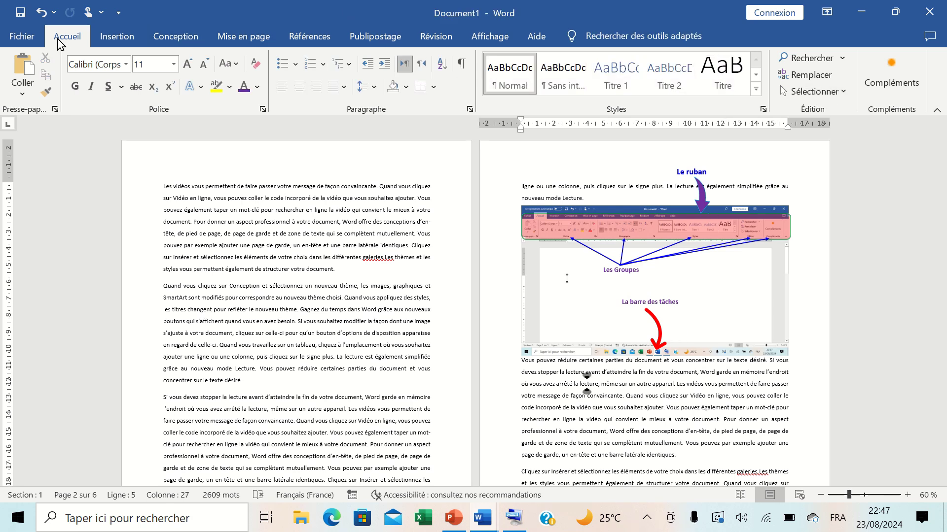
Select the screenshot, arrows and labels with Sélectionner les objets and group them
{"action": "left_click", "coordinate": [814, 92]}
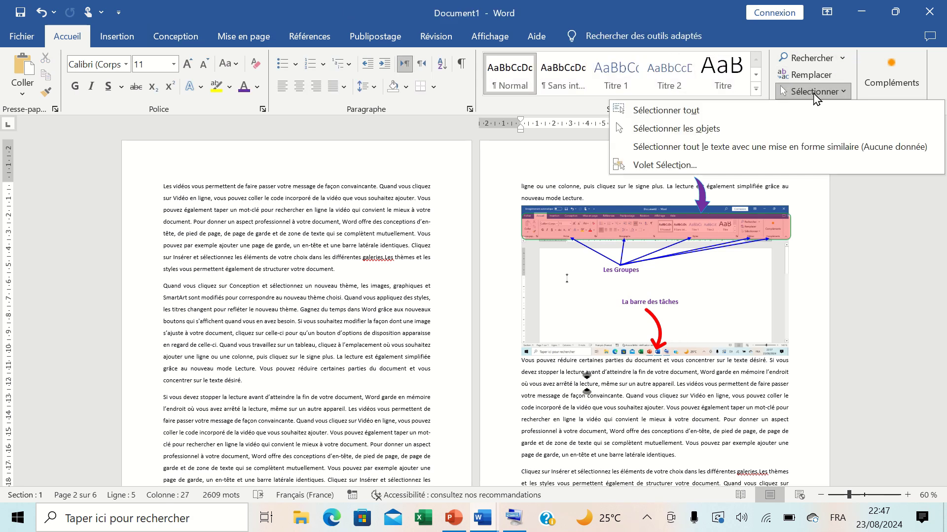
{"action": "left_click", "coordinate": [693, 128]}
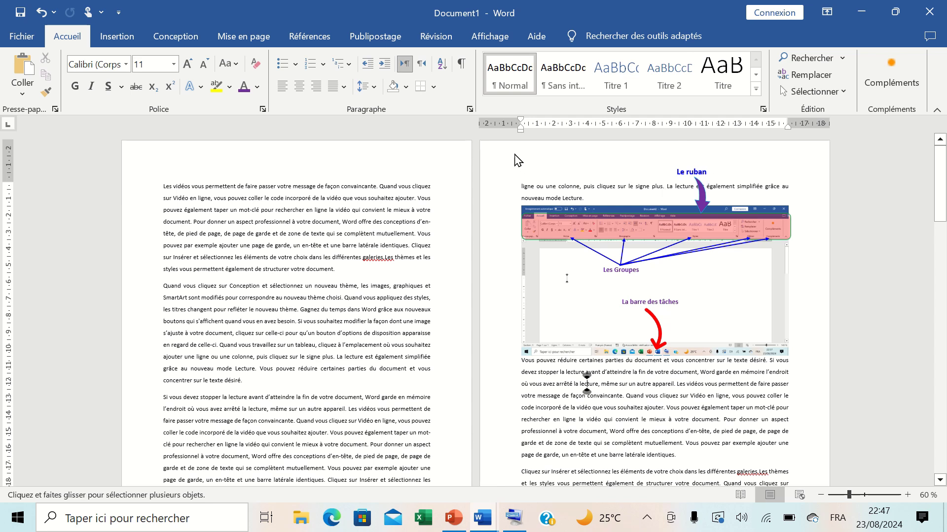
{"action": "left_click_drag", "start_coordinate": [503, 150], "coordinate": [817, 415]}
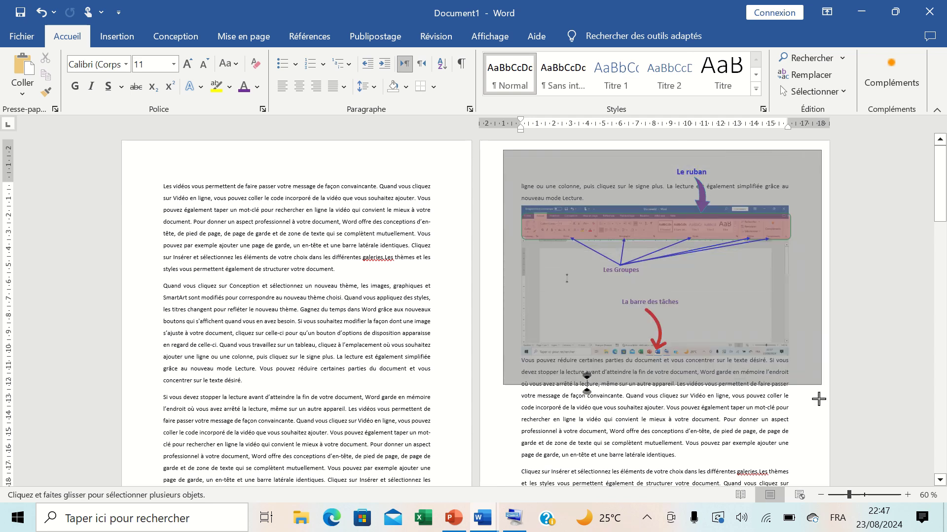
{"action": "left_click_drag", "start_coordinate": [817, 414], "coordinate": [820, 422]}
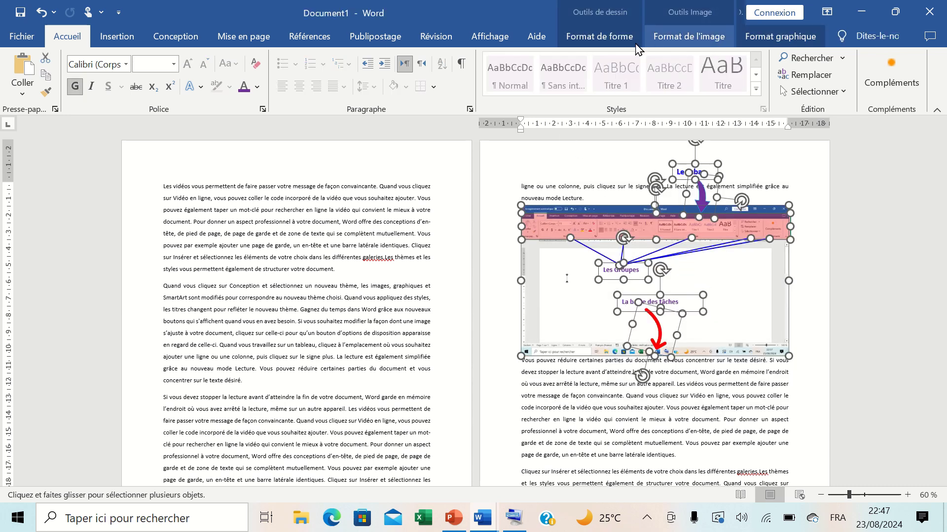
{"action": "left_click", "coordinate": [599, 36]}
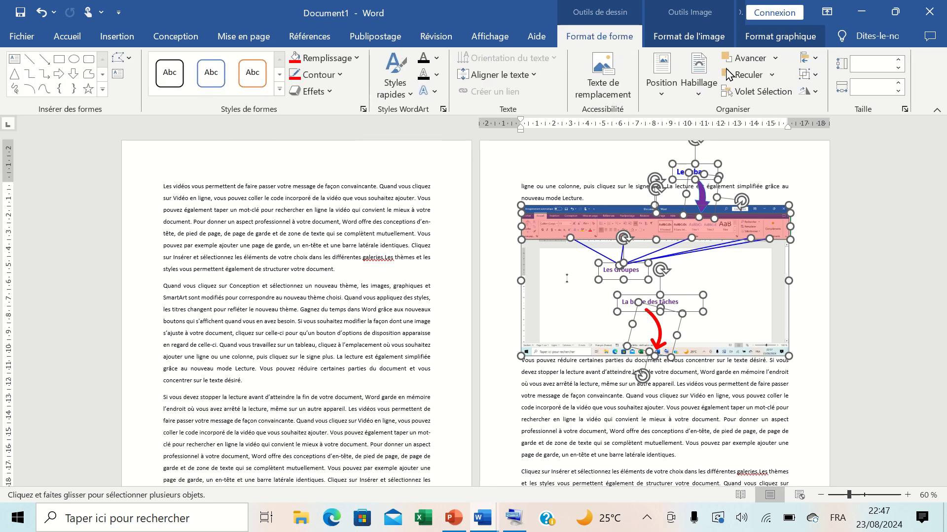
{"action": "left_click", "coordinate": [809, 79]}
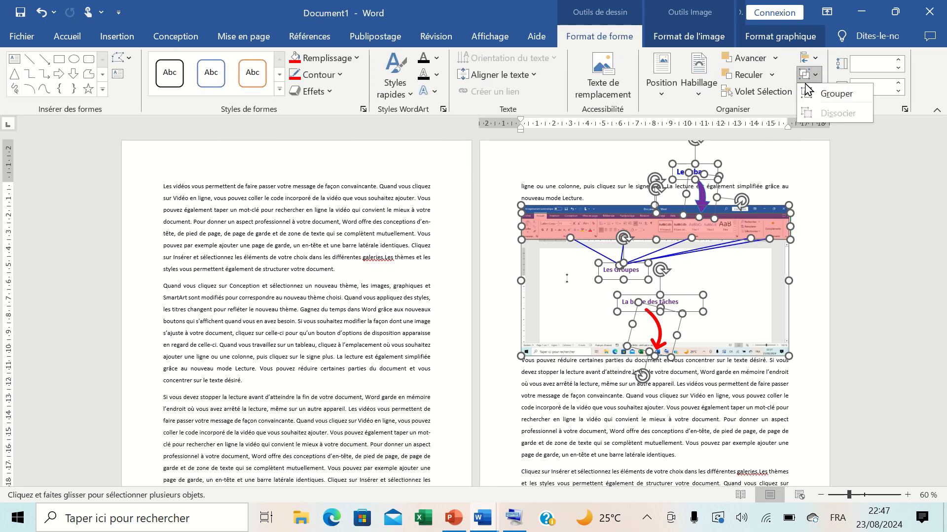
{"action": "left_click", "coordinate": [789, 89]}
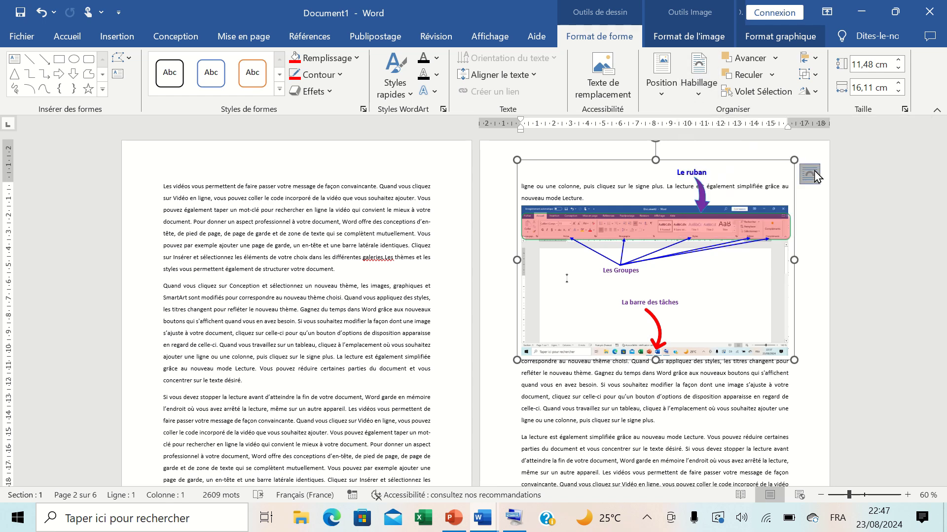
Set the grouped screenshot's text wrapping to Haut et bas (top and bottom)
{"action": "left_click", "coordinate": [809, 174]}
{"action": "left_click", "coordinate": [387, 333]}
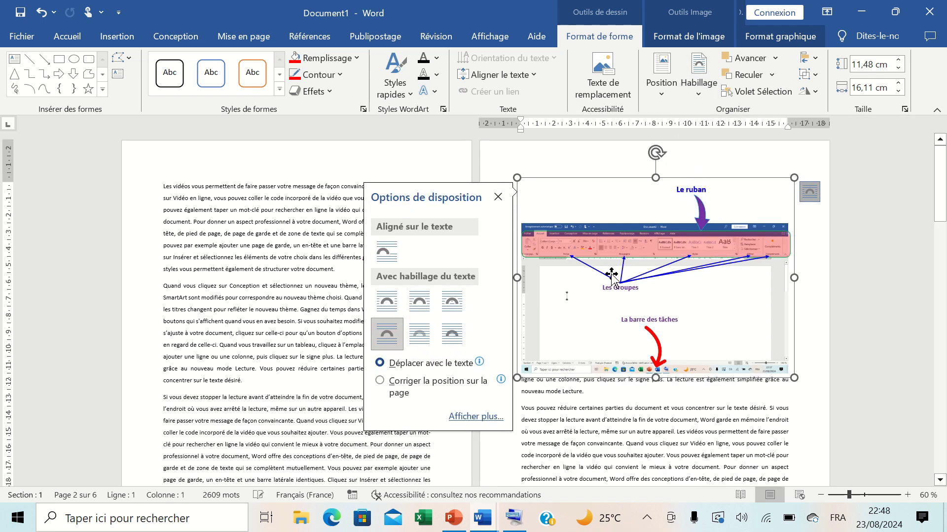
{"action": "left_click", "coordinate": [700, 418]}
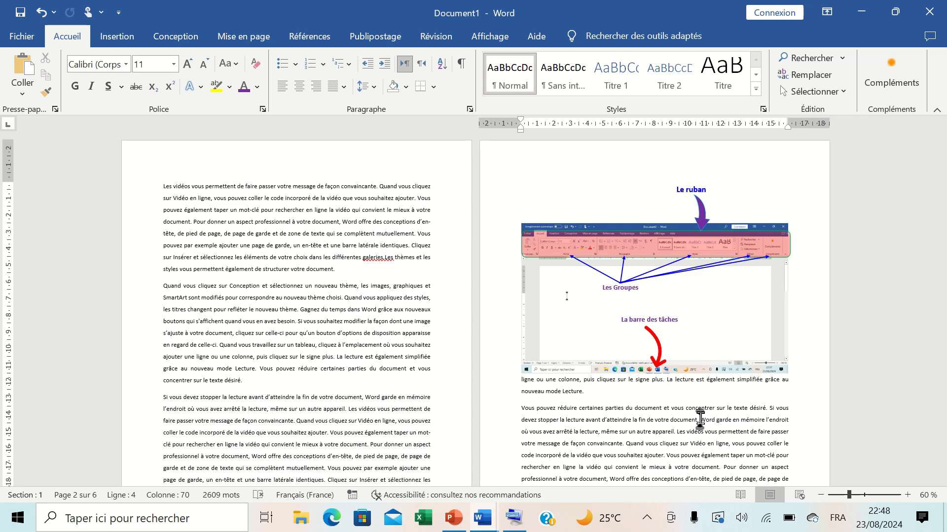
Open the Icônes library from the Insertion tab
{"action": "scroll", "coordinate": [562, 259], "scroll_direction": "down", "scroll_amount": 2}
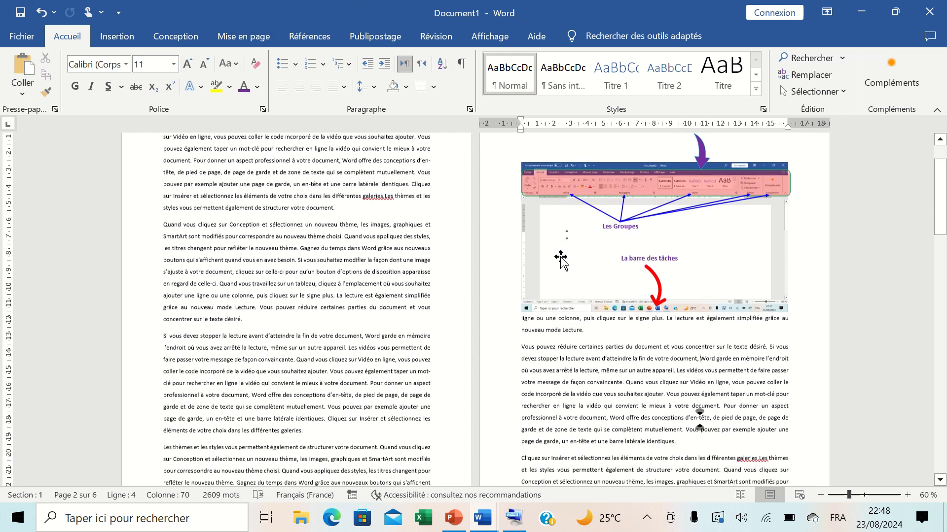
{"action": "scroll", "coordinate": [565, 237], "scroll_direction": "down", "scroll_amount": 1}
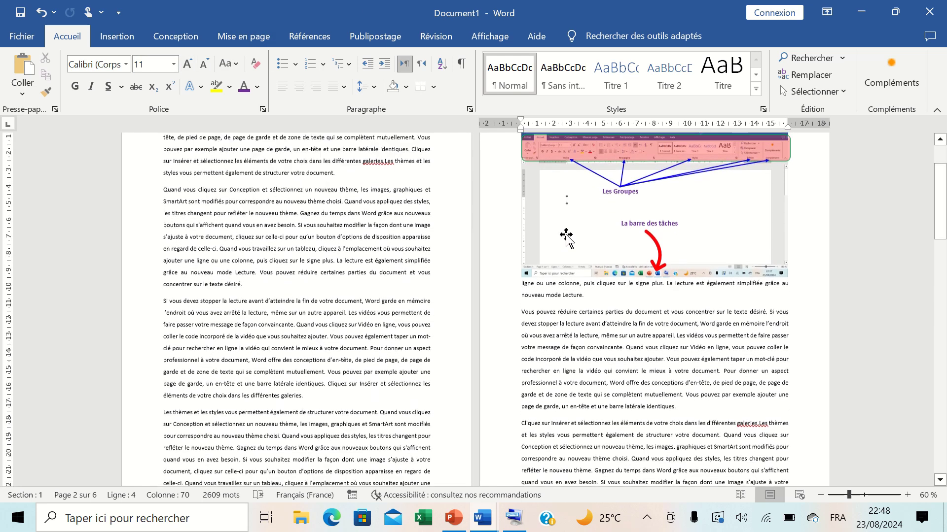
{"action": "scroll", "coordinate": [565, 236], "scroll_direction": "up", "scroll_amount": 2}
{"action": "left_click", "coordinate": [117, 36]}
{"action": "left_click", "coordinate": [212, 75]}
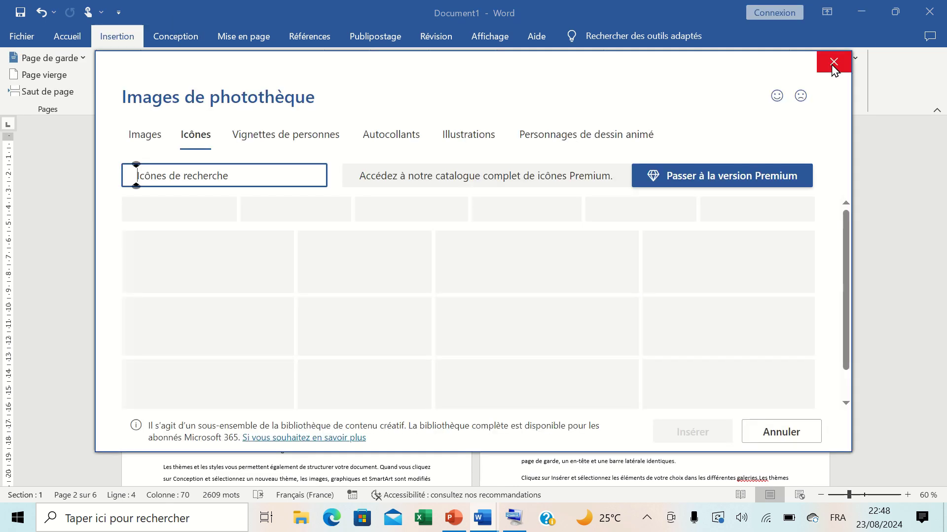
Close the stalled icon library and reopen Insertion > Icônes so the icons load
{"action": "left_click", "coordinate": [832, 62]}
{"action": "scroll", "coordinate": [475, 236], "scroll_direction": "up", "scroll_amount": 2}
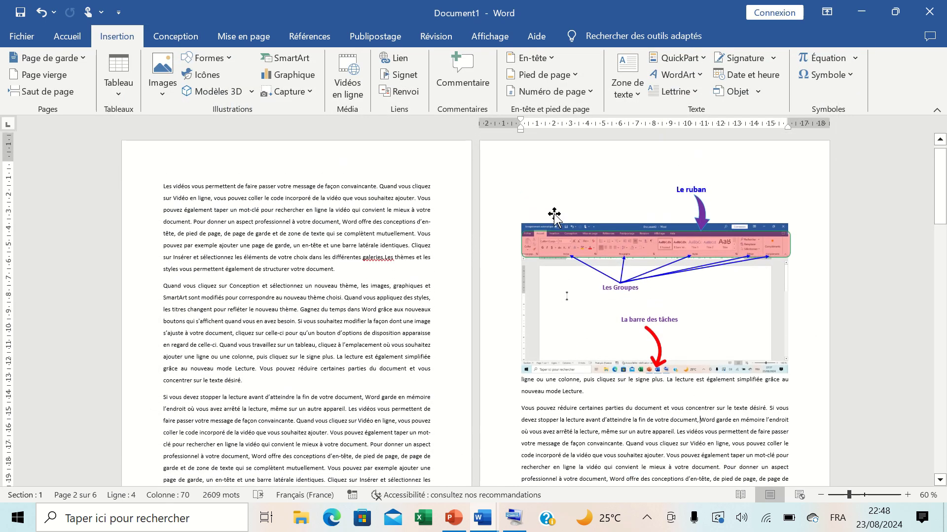
{"action": "scroll", "coordinate": [554, 215], "scroll_direction": "down", "scroll_amount": 1}
{"action": "scroll", "coordinate": [557, 215], "scroll_direction": "up", "scroll_amount": 2, "text": "ctrl"}
{"action": "scroll", "coordinate": [565, 213], "scroll_direction": "up", "scroll_amount": 2, "text": "ctrl"}
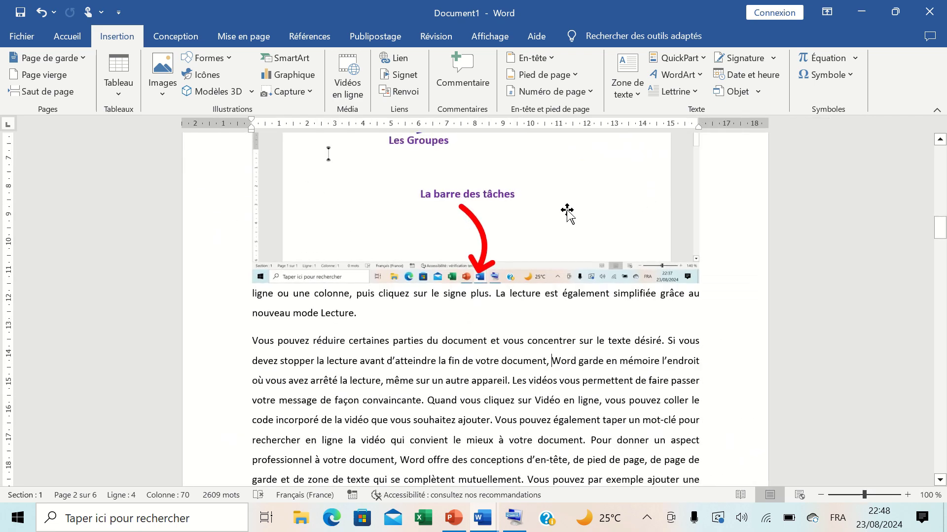
{"action": "scroll", "coordinate": [567, 213], "scroll_direction": "down", "scroll_amount": 3}
{"action": "scroll", "coordinate": [434, 220], "scroll_direction": "down", "scroll_amount": 1}
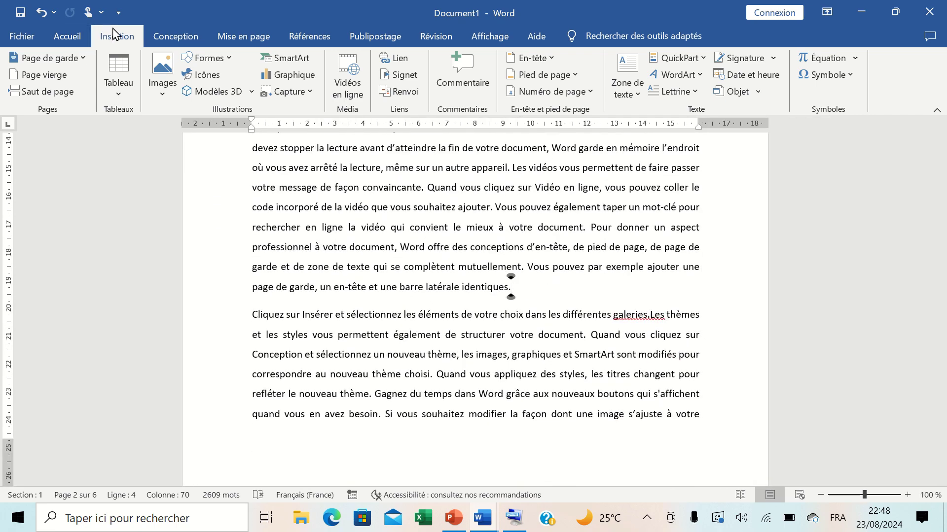
{"action": "left_click", "coordinate": [199, 78]}
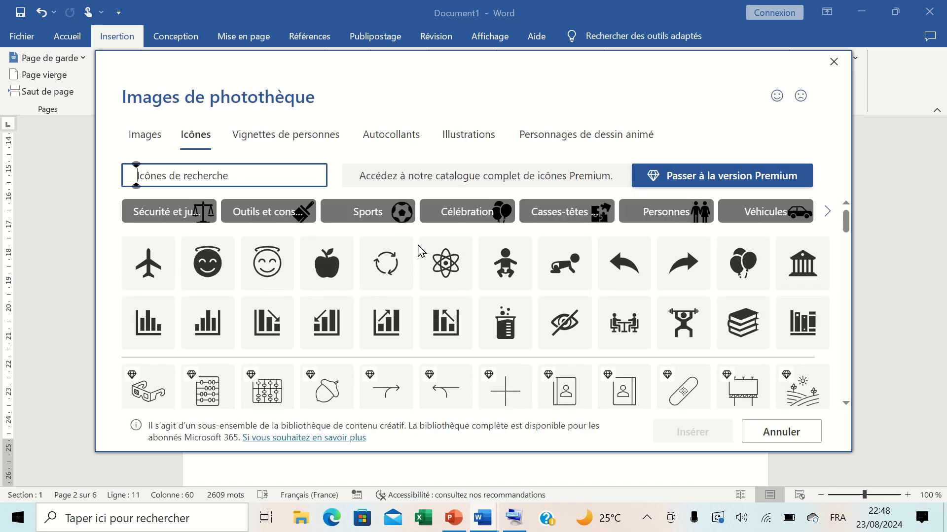
Scroll through the Icônes grid to find the fingerprint icon
{"action": "scroll", "coordinate": [423, 250], "scroll_direction": "down", "scroll_amount": 3}
{"action": "scroll", "coordinate": [422, 248], "scroll_direction": "down", "scroll_amount": 1}
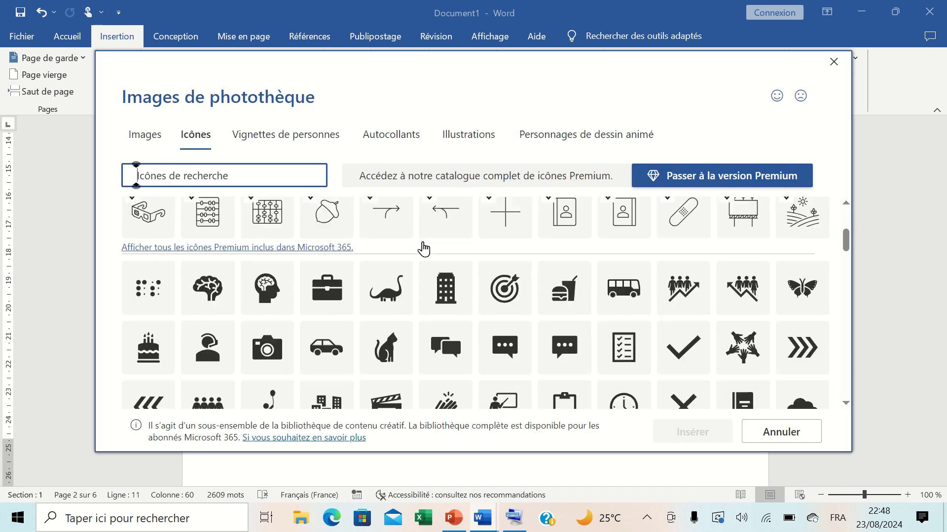
{"action": "scroll", "coordinate": [422, 247], "scroll_direction": "down", "scroll_amount": 1}
{"action": "scroll", "coordinate": [421, 246], "scroll_direction": "down", "scroll_amount": 4}
{"action": "scroll", "coordinate": [414, 251], "scroll_direction": "down", "scroll_amount": 3}
{"action": "scroll", "coordinate": [375, 251], "scroll_direction": "down", "scroll_amount": 8}
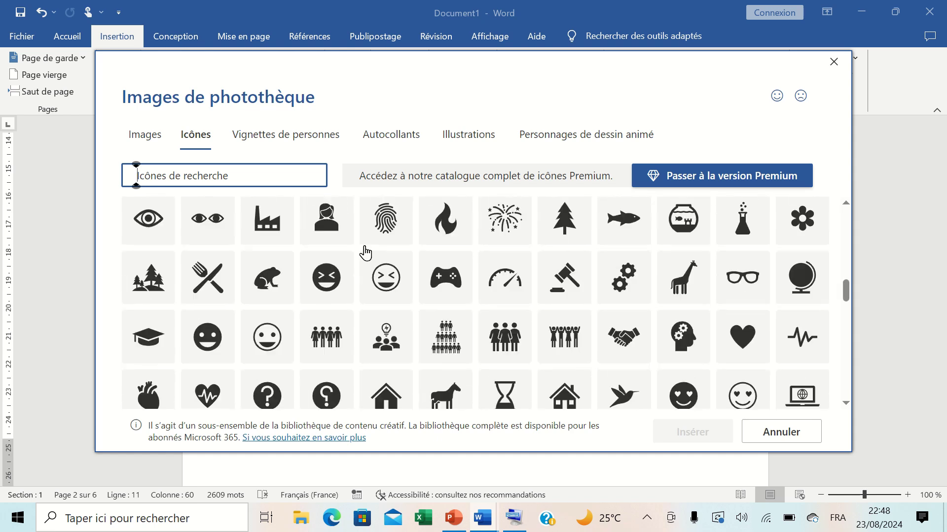
{"action": "scroll", "coordinate": [368, 254], "scroll_direction": "up", "scroll_amount": 2}
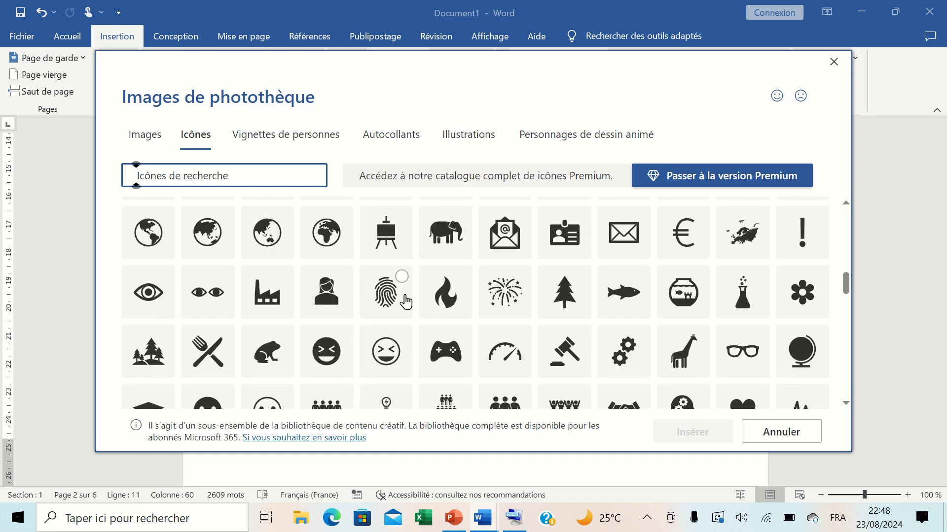
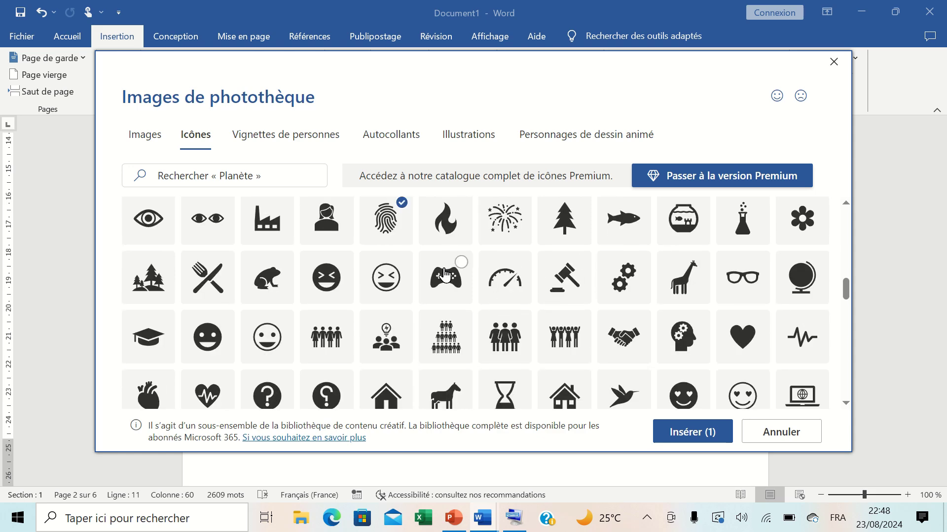
Scroll through the Icônes gallery to find the laptop and paintbrush icons
{"action": "scroll", "coordinate": [445, 284], "scroll_direction": "down", "scroll_amount": 5}
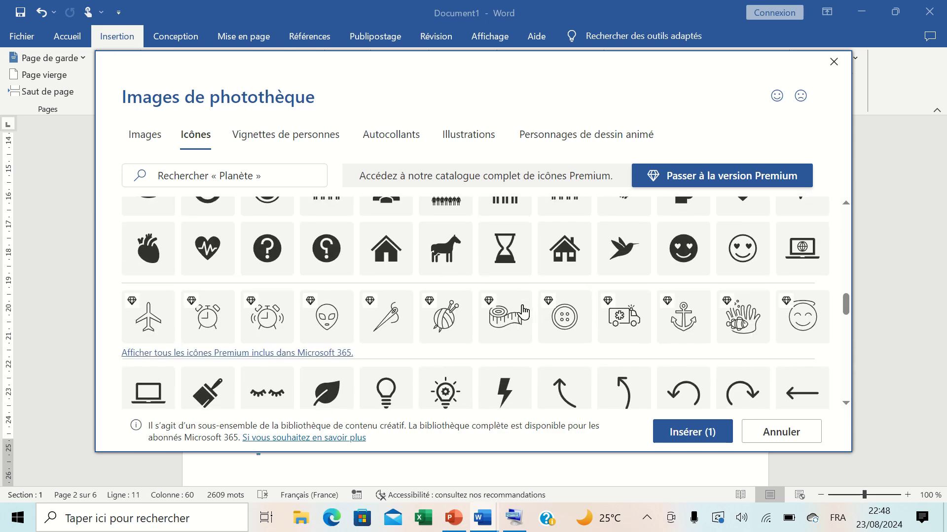
{"action": "scroll", "coordinate": [428, 284], "scroll_direction": "up", "scroll_amount": 3}
{"action": "scroll", "coordinate": [427, 284], "scroll_direction": "down", "scroll_amount": 3}
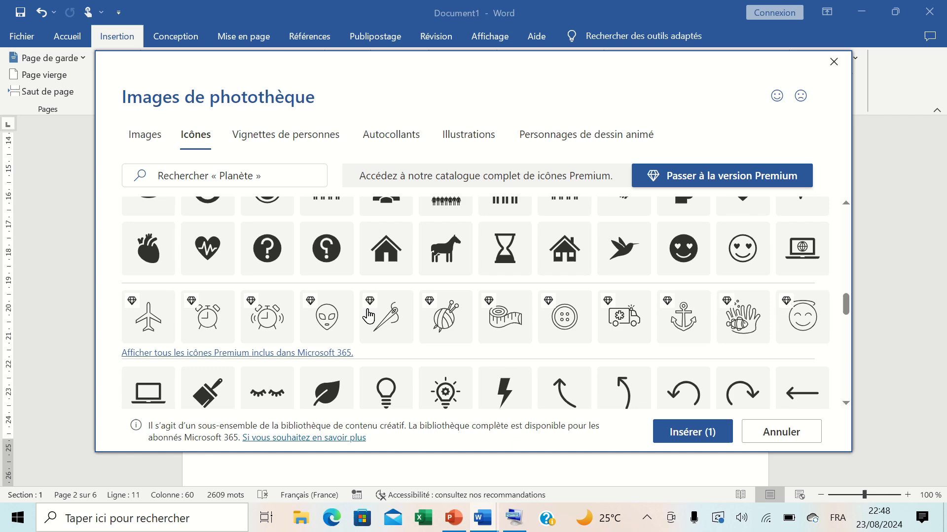
{"action": "scroll", "coordinate": [385, 249], "scroll_direction": "down", "scroll_amount": 3}
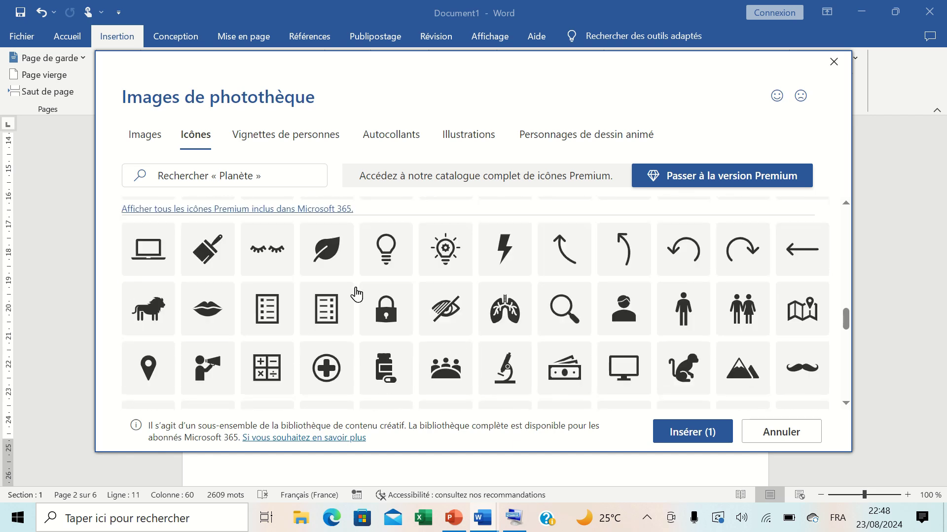
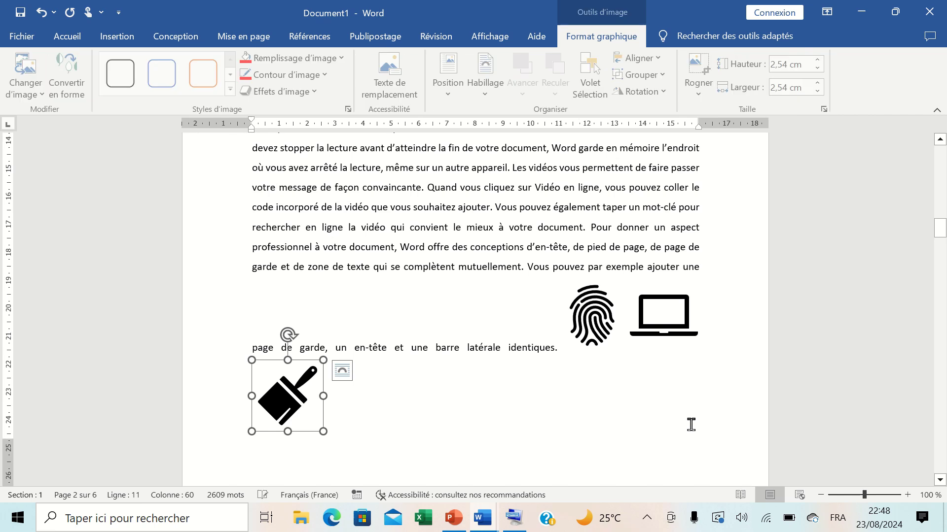
Drag the 2.54 cm fingerprint icon into the paragraph line after 'des c'
{"action": "left_click", "coordinate": [572, 244]}
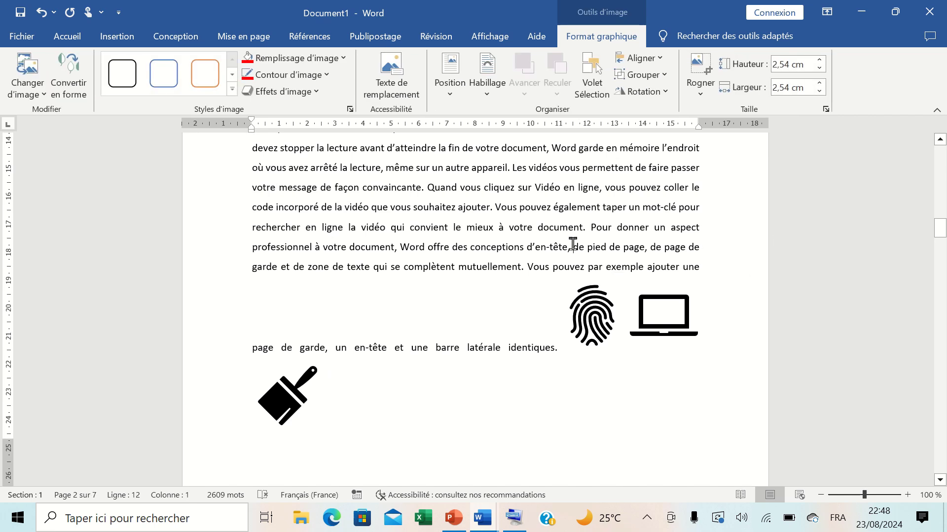
{"action": "left_click", "coordinate": [591, 312]}
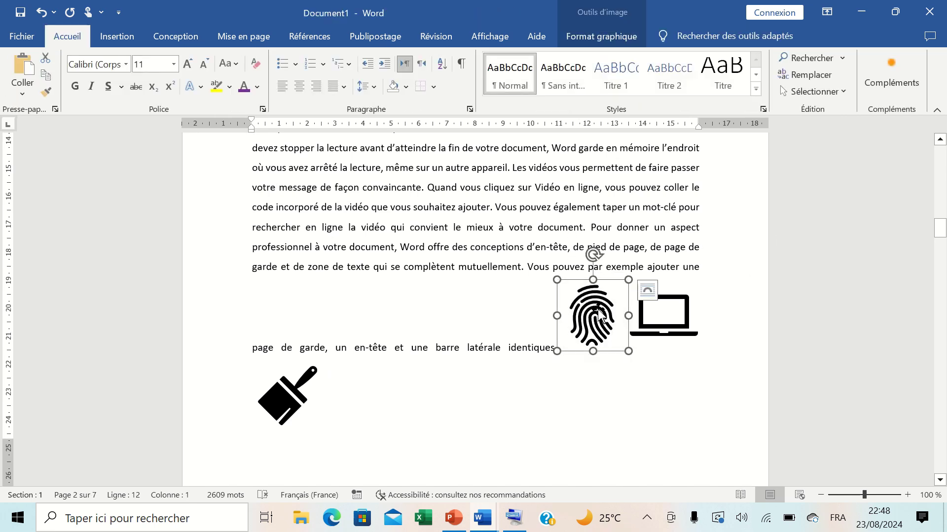
{"action": "left_click_drag", "start_coordinate": [602, 315], "coordinate": [498, 316]}
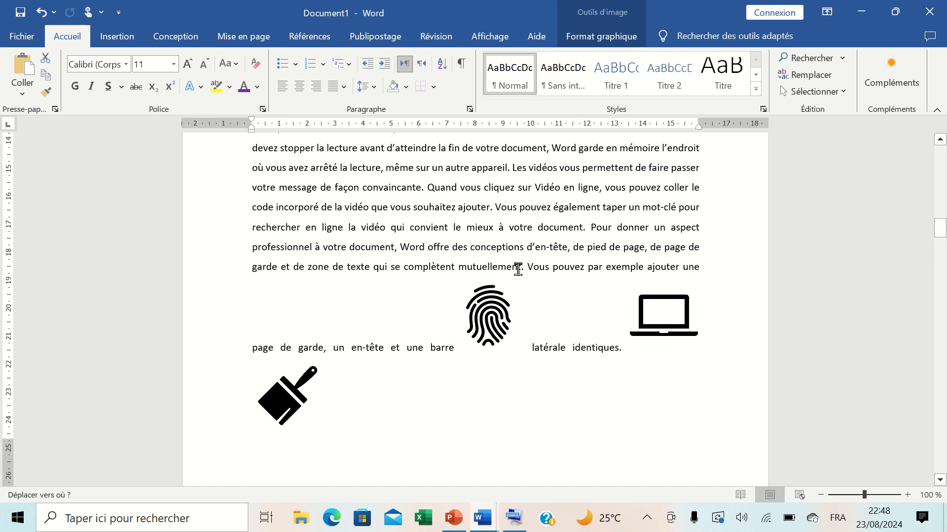
{"action": "left_click_drag", "start_coordinate": [571, 280], "coordinate": [481, 308]}
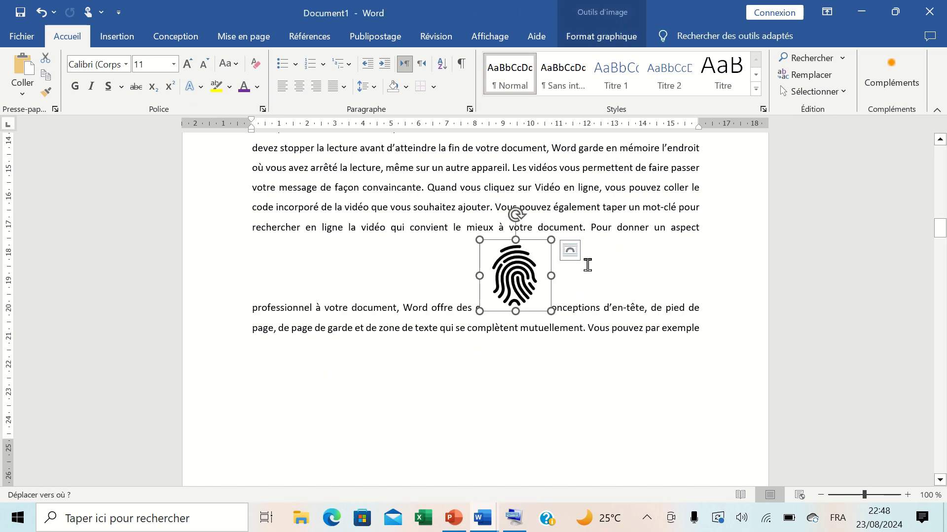
{"action": "left_click", "coordinate": [577, 34]}
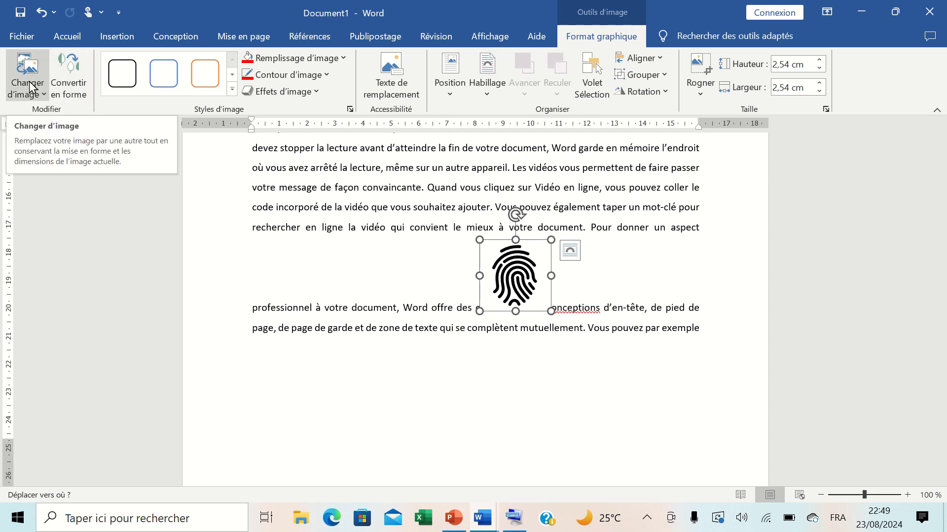
Swap the fingerprint picture for the stacked-books icon from the icon library
{"action": "left_click", "coordinate": [24, 97]}
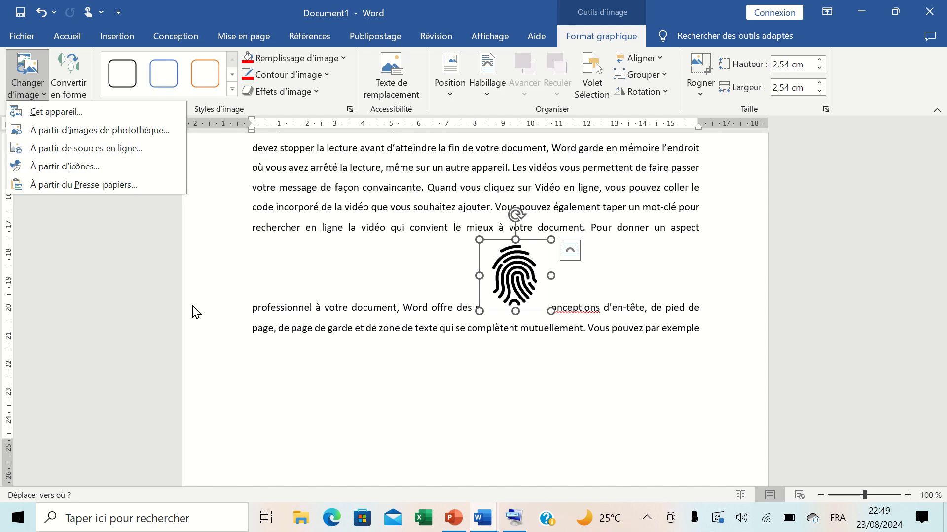
{"action": "left_click", "coordinate": [60, 173]}
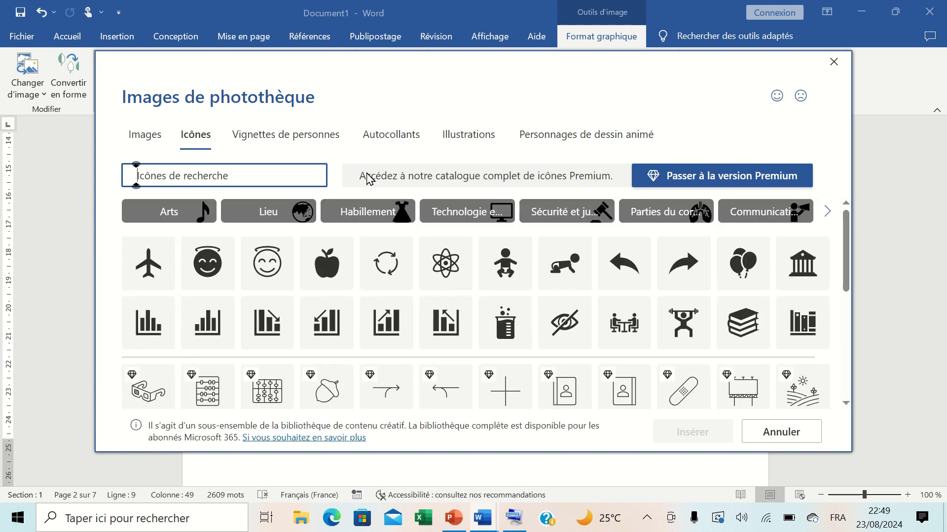
{"action": "scroll", "coordinate": [583, 264], "scroll_direction": "down", "scroll_amount": 2}
{"action": "scroll", "coordinate": [584, 264], "scroll_direction": "up", "scroll_amount": 2}
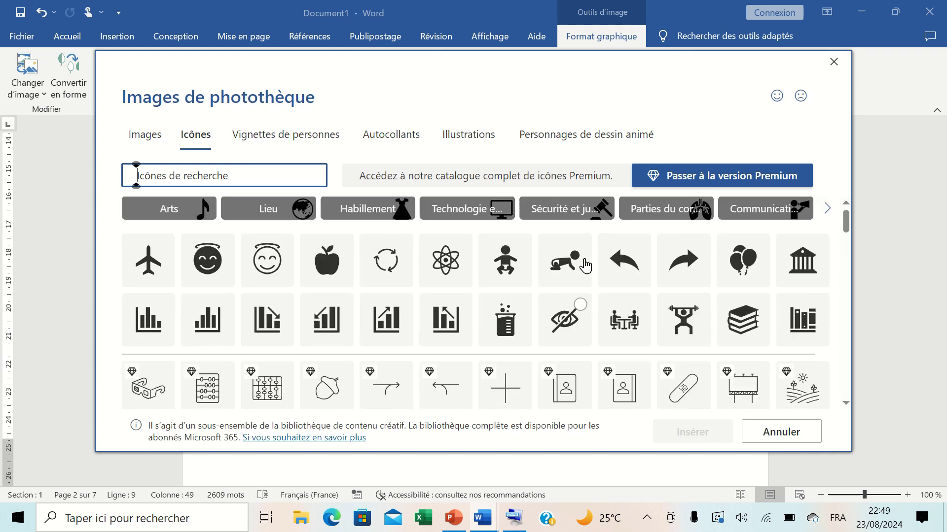
{"action": "left_click", "coordinate": [759, 338]}
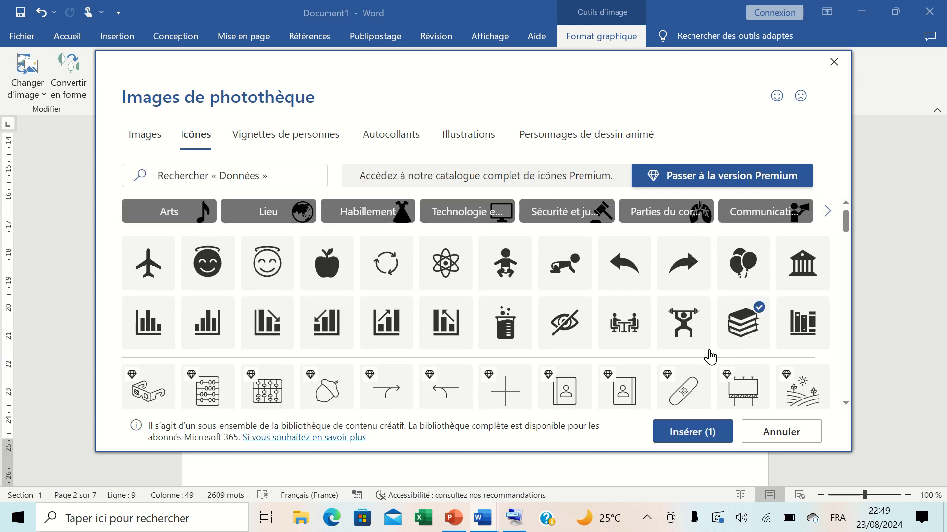
{"action": "left_click", "coordinate": [689, 438]}
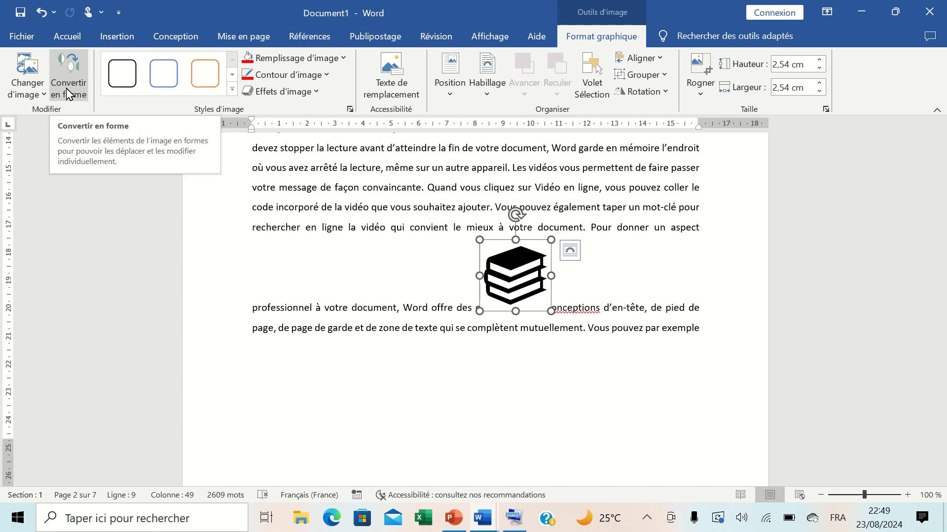
Set the books icon's text wrapping to Haut et bas after trying Carré
{"action": "left_click", "coordinate": [571, 251]}
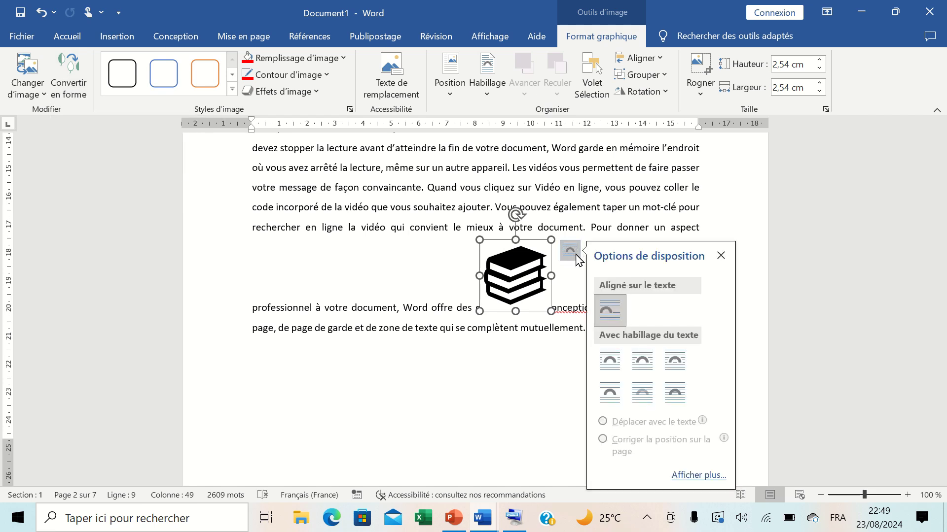
{"action": "left_click", "coordinate": [605, 363]}
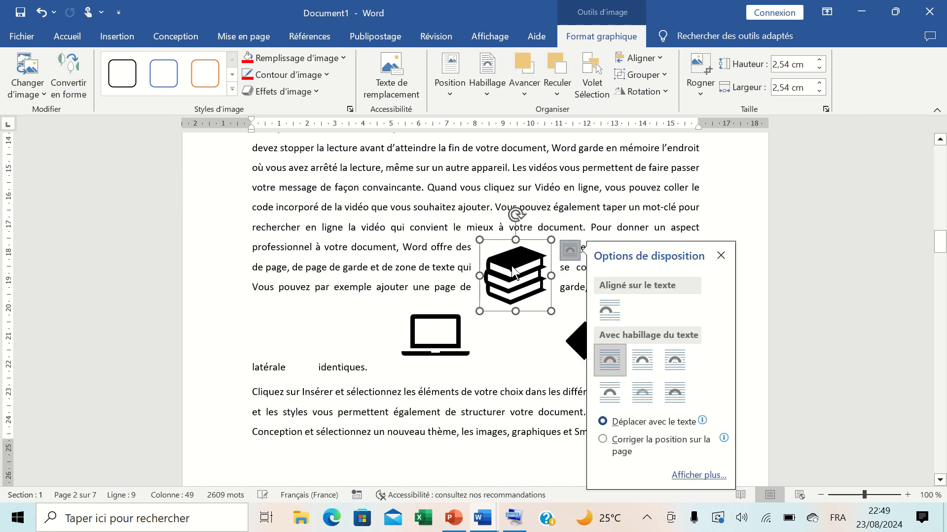
{"action": "left_click", "coordinate": [609, 393]}
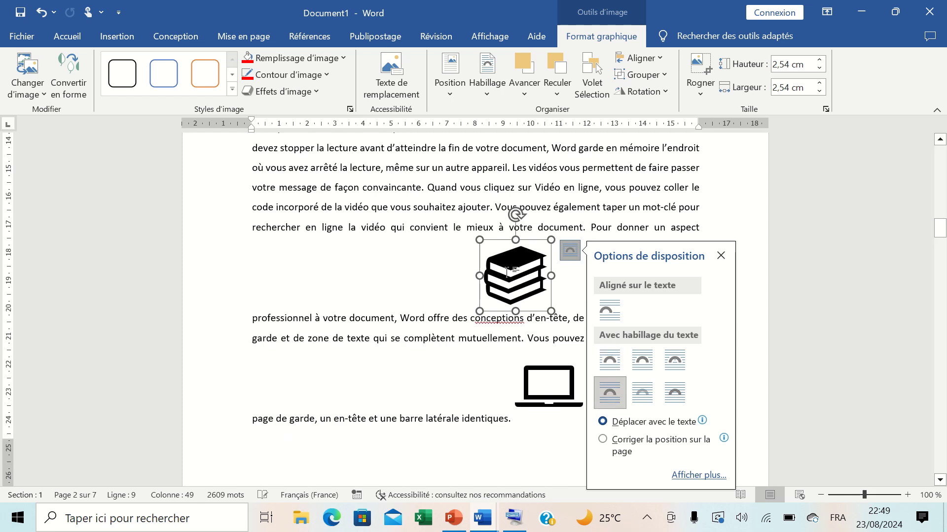
{"action": "left_click", "coordinate": [465, 264]}
{"action": "left_click", "coordinate": [515, 280]}
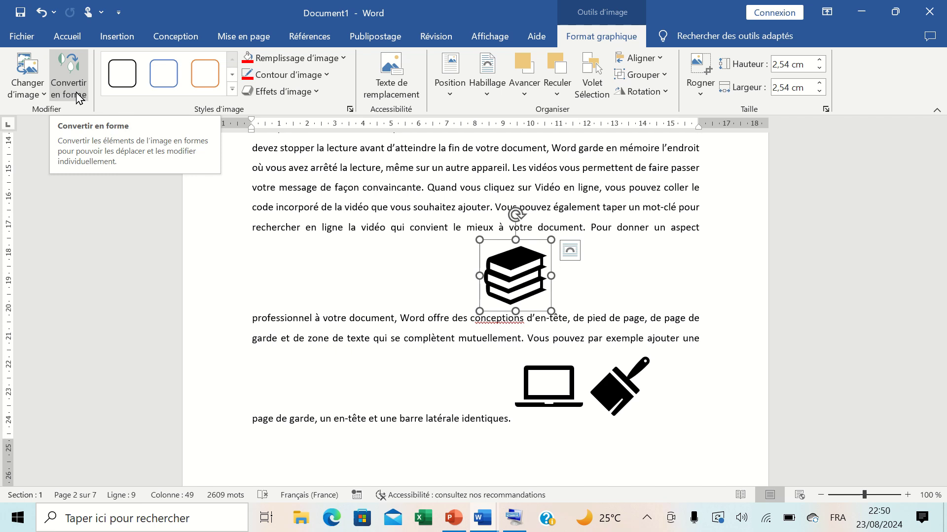
{"action": "left_click", "coordinate": [117, 37]}
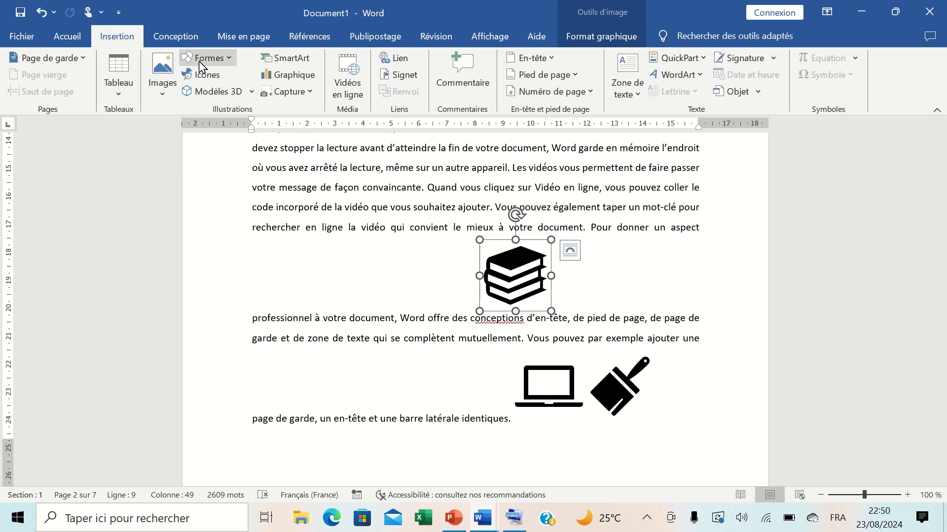
Convert the books icon to a shape and drag it up-left above 'rechercher en ligne'
{"action": "left_click", "coordinate": [203, 59]}
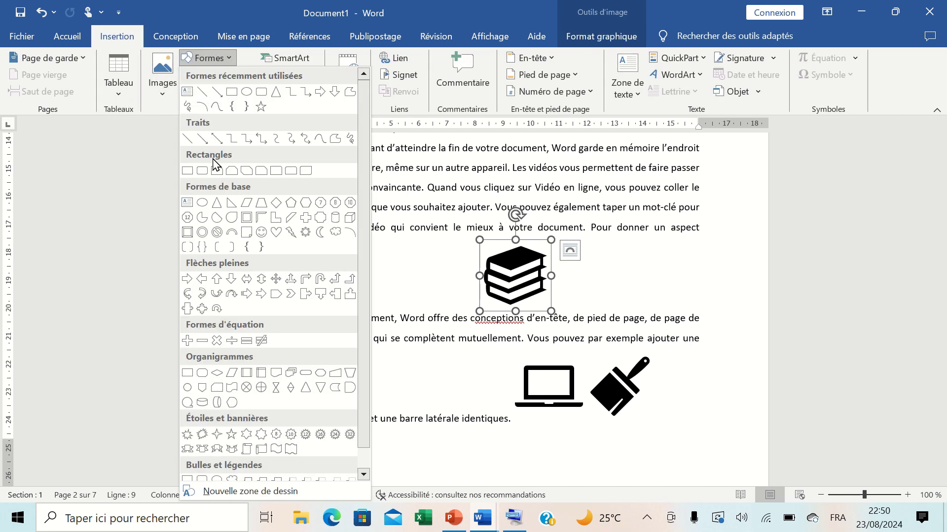
{"action": "left_click", "coordinate": [464, 171]}
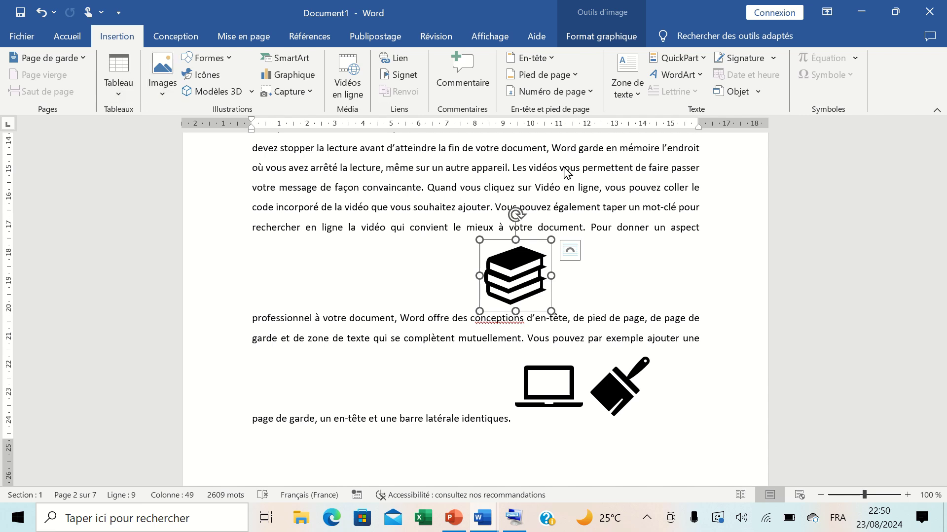
{"action": "left_click", "coordinate": [601, 36]}
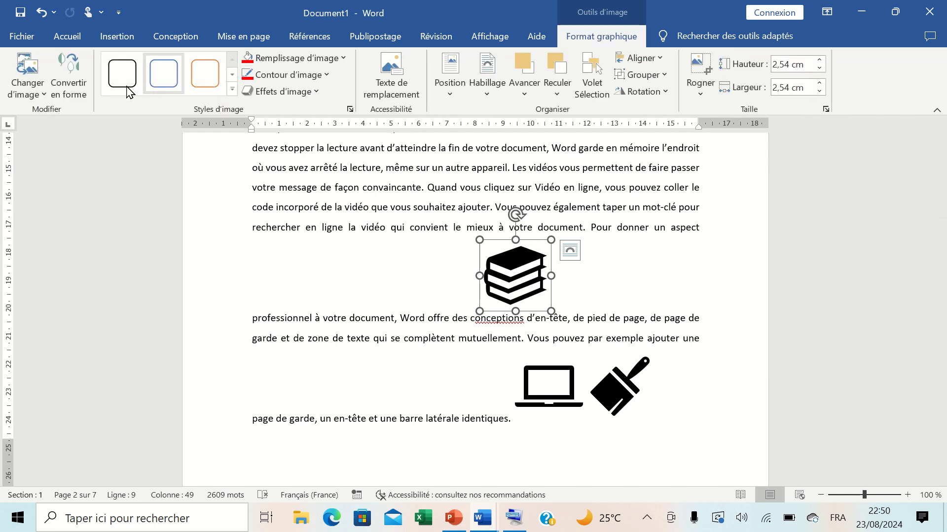
{"action": "left_click", "coordinate": [80, 87]}
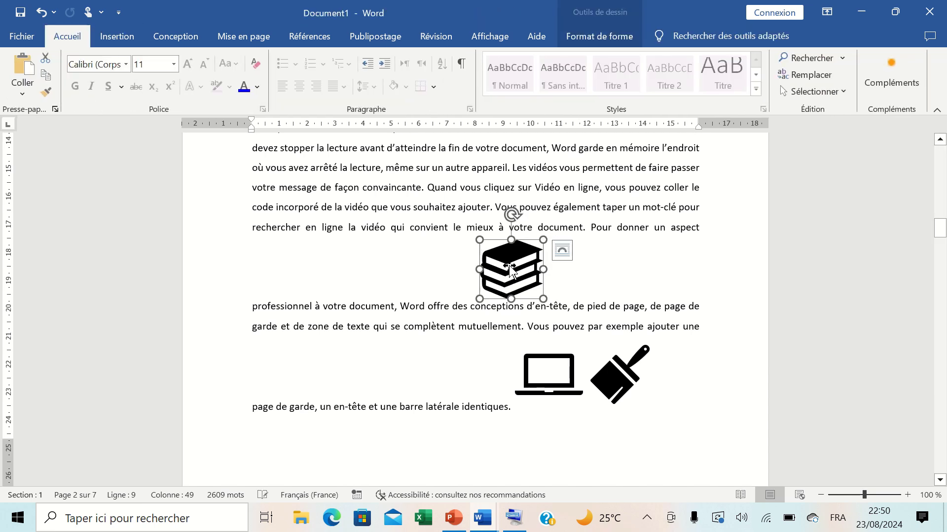
{"action": "left_click_drag", "start_coordinate": [513, 268], "coordinate": [459, 248]}
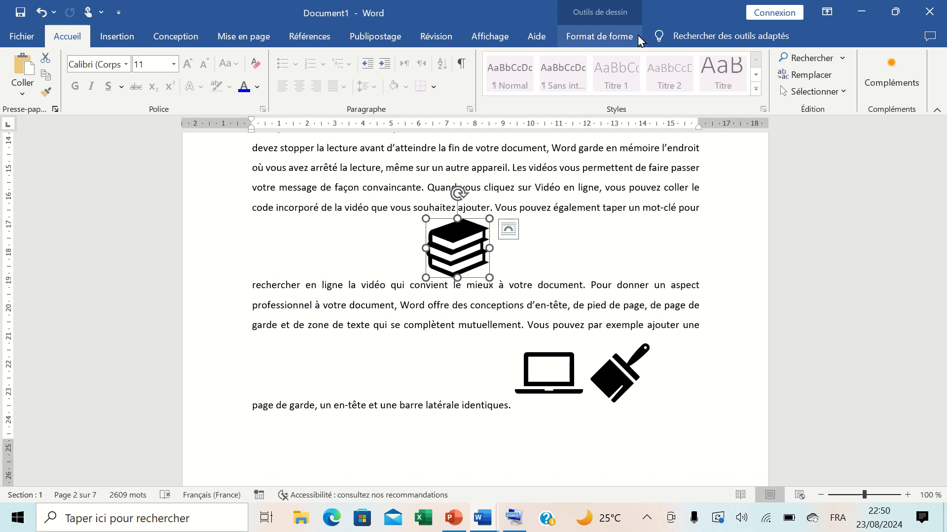
{"action": "left_click", "coordinate": [600, 39]}
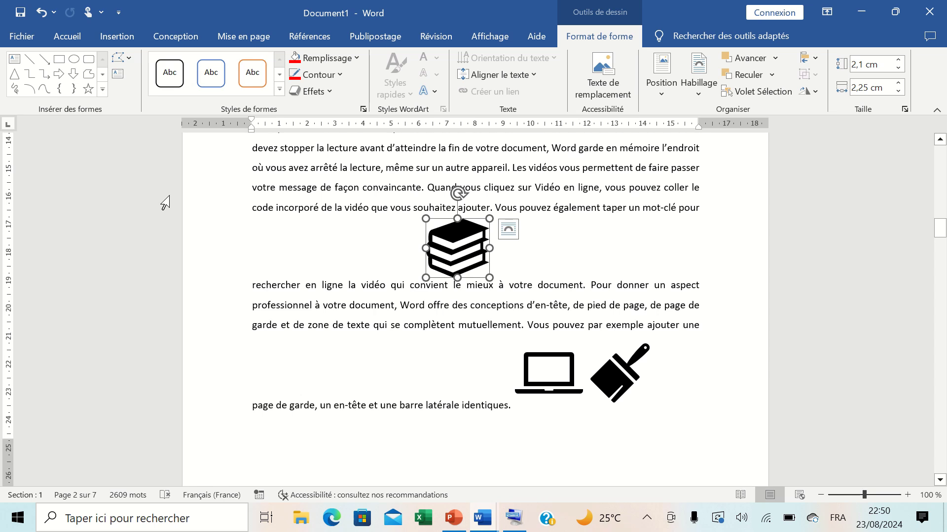
{"action": "left_click", "coordinate": [611, 374]}
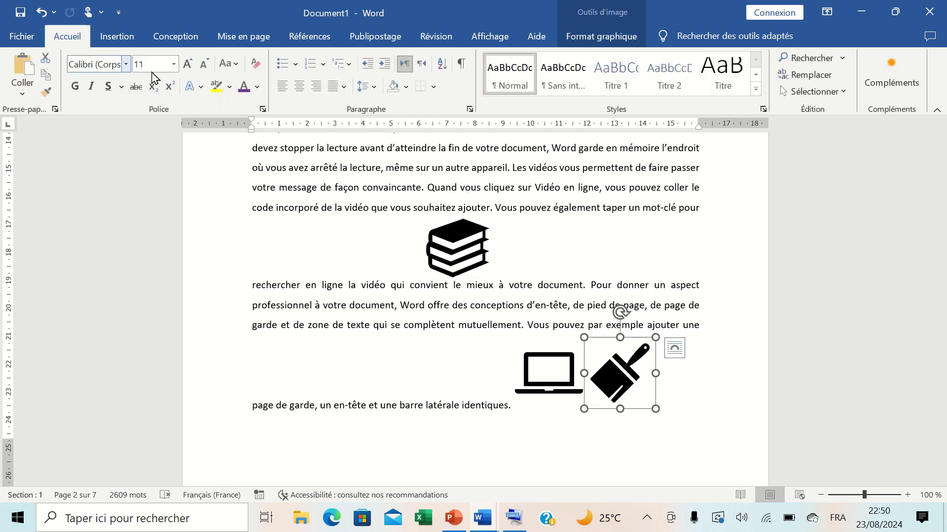
{"action": "left_click", "coordinate": [581, 39]}
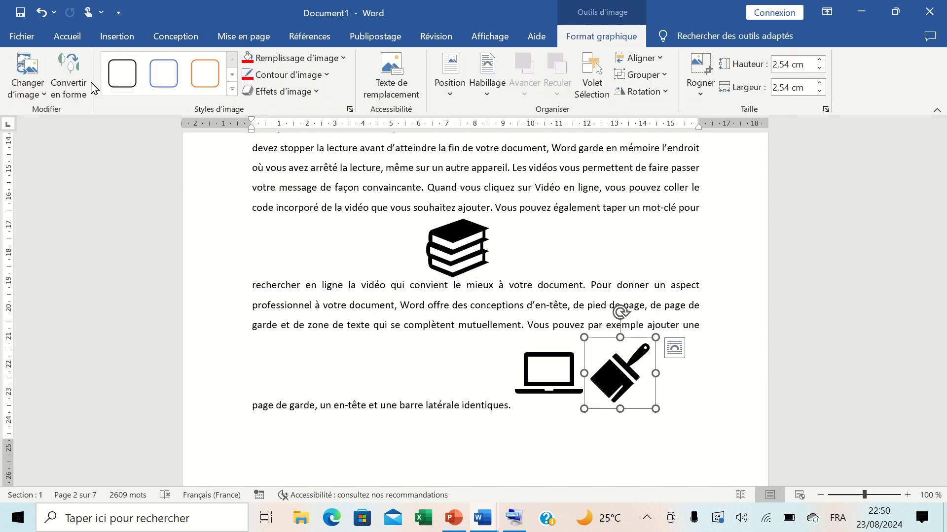
{"action": "left_click", "coordinate": [454, 247]}
{"action": "left_click", "coordinate": [586, 39]}
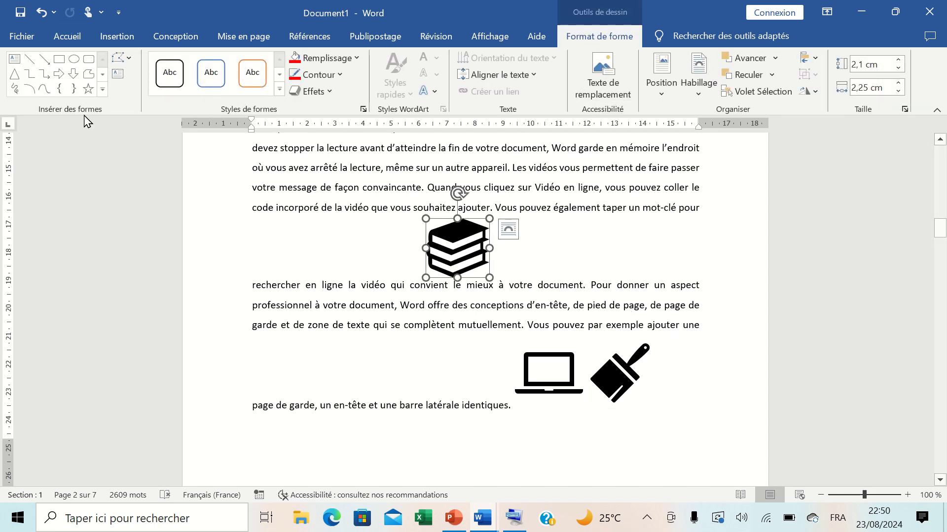
{"action": "left_click", "coordinate": [123, 58]}
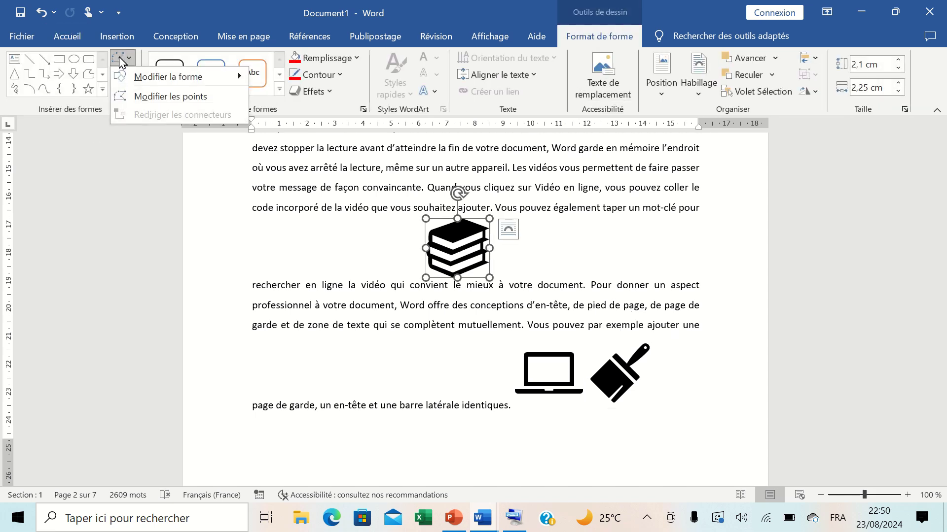
{"action": "left_click", "coordinate": [158, 97]}
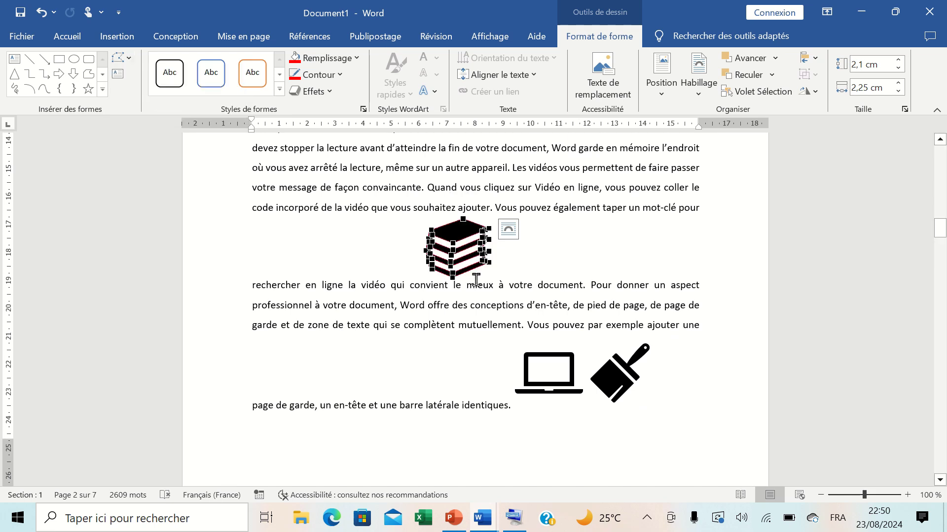
{"action": "left_click_drag", "start_coordinate": [483, 251], "coordinate": [456, 246]}
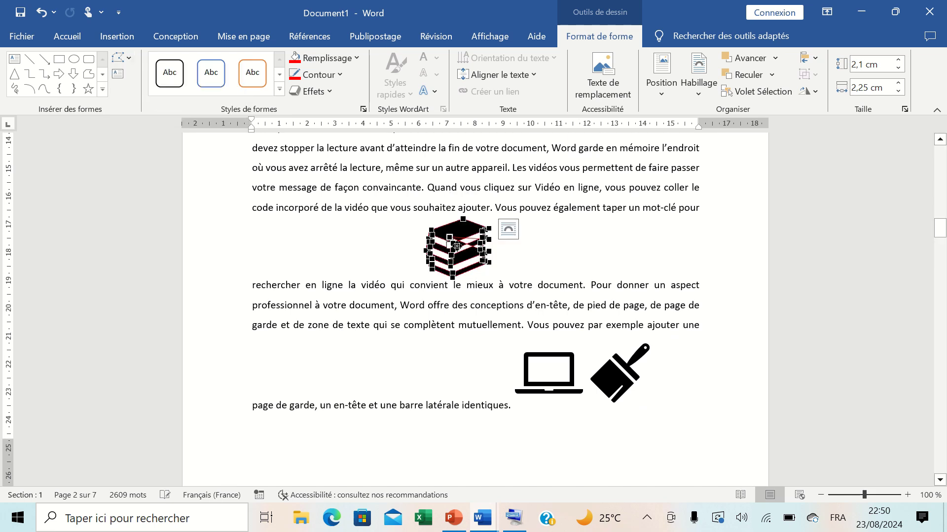
{"action": "left_click", "coordinate": [42, 13]}
{"action": "left_click", "coordinate": [519, 269]}
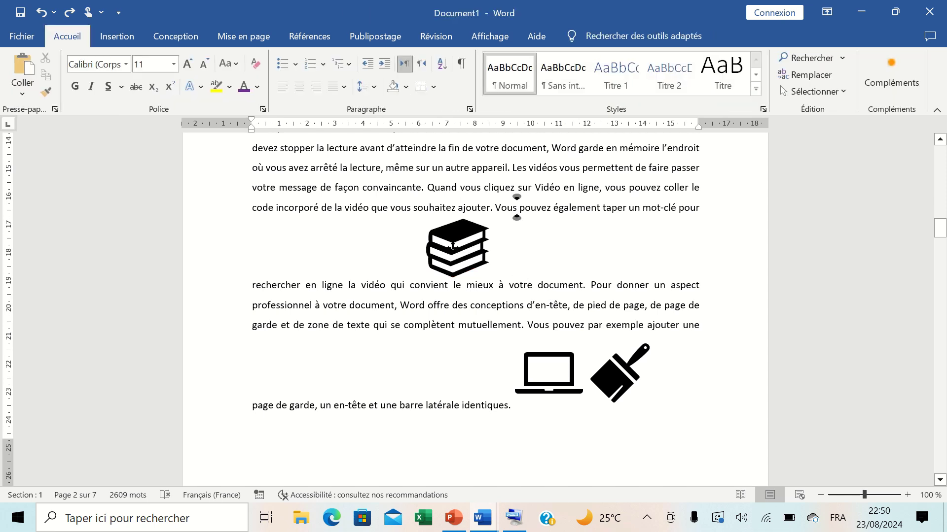
{"action": "left_click", "coordinate": [458, 241]}
{"action": "left_click", "coordinate": [586, 38]}
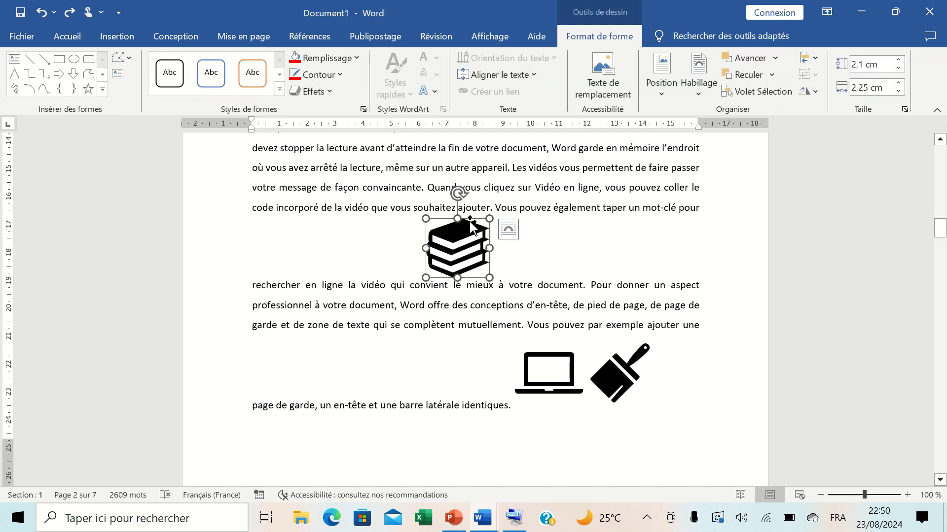
{"action": "left_click", "coordinate": [552, 367]}
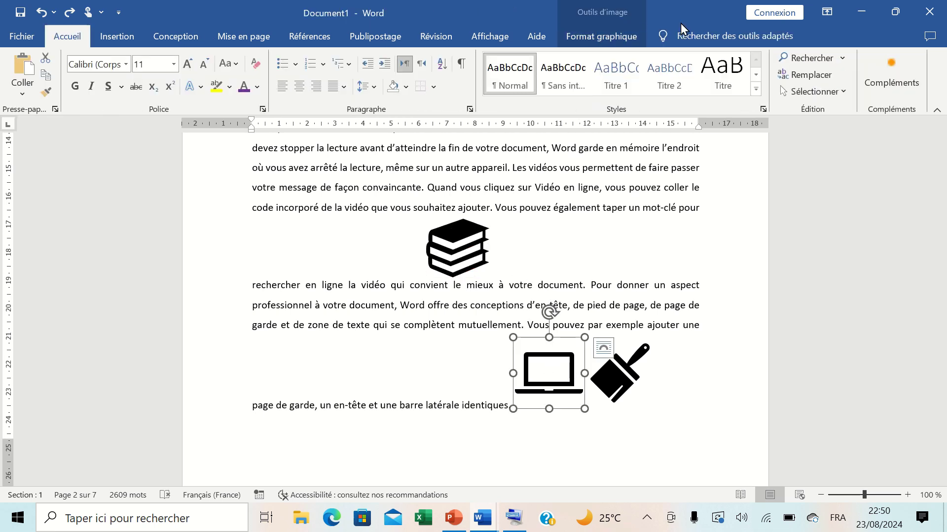
Fill the laptop icon red and give it a blue outline
{"action": "left_click", "coordinate": [601, 36]}
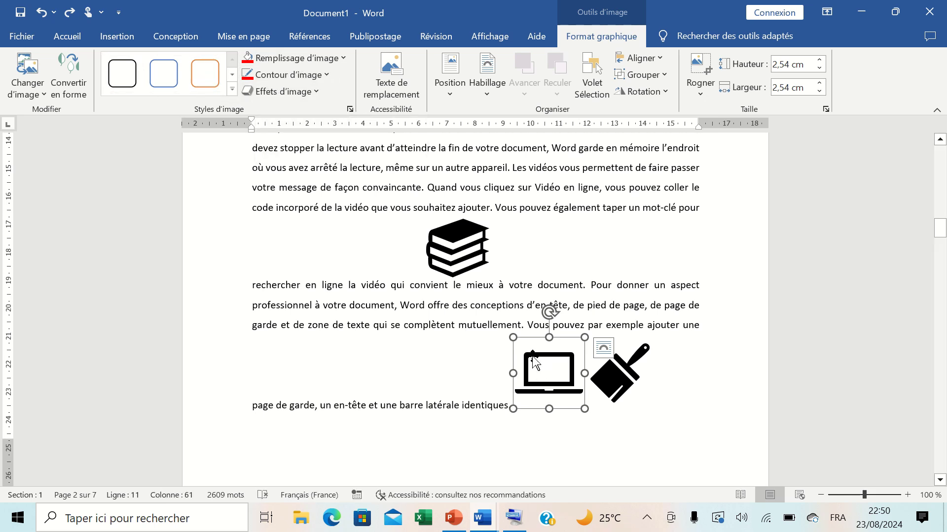
{"action": "left_click", "coordinate": [294, 58]}
{"action": "left_click", "coordinate": [264, 238]}
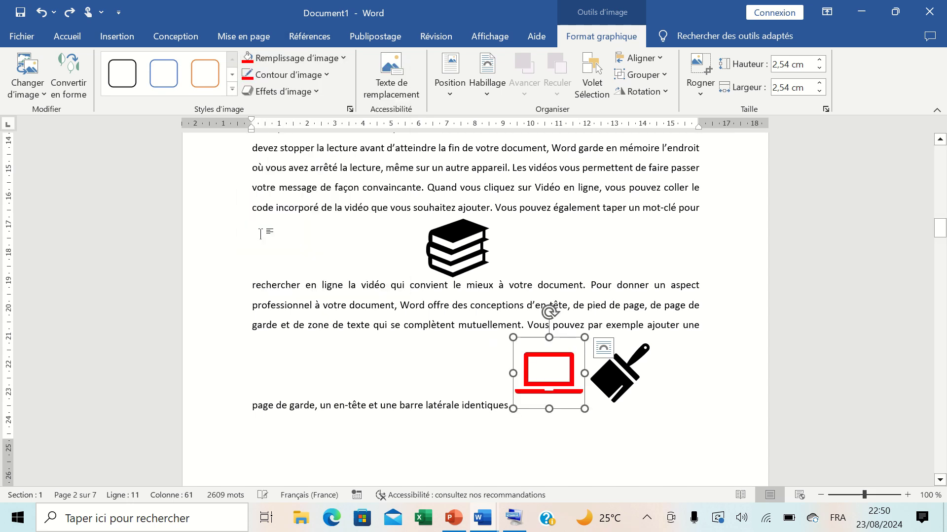
{"action": "left_click", "coordinate": [288, 75]}
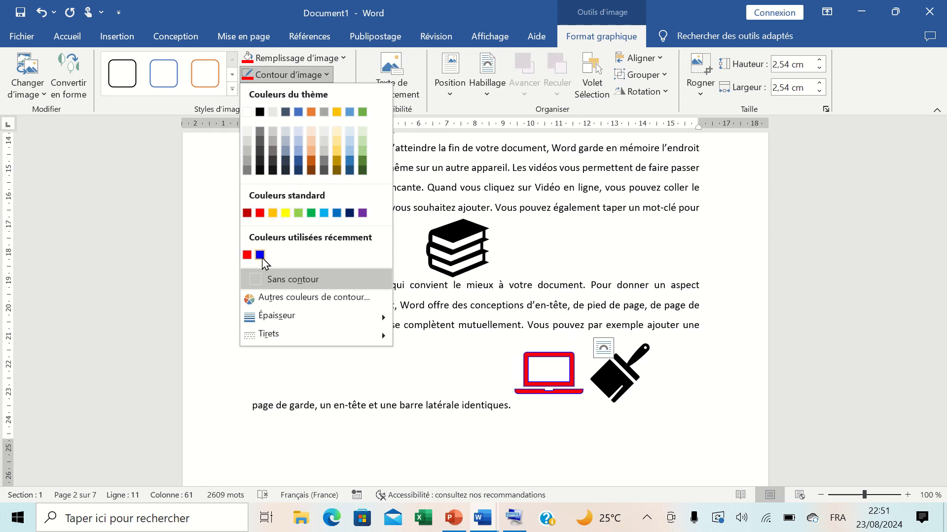
{"action": "left_click", "coordinate": [260, 255]}
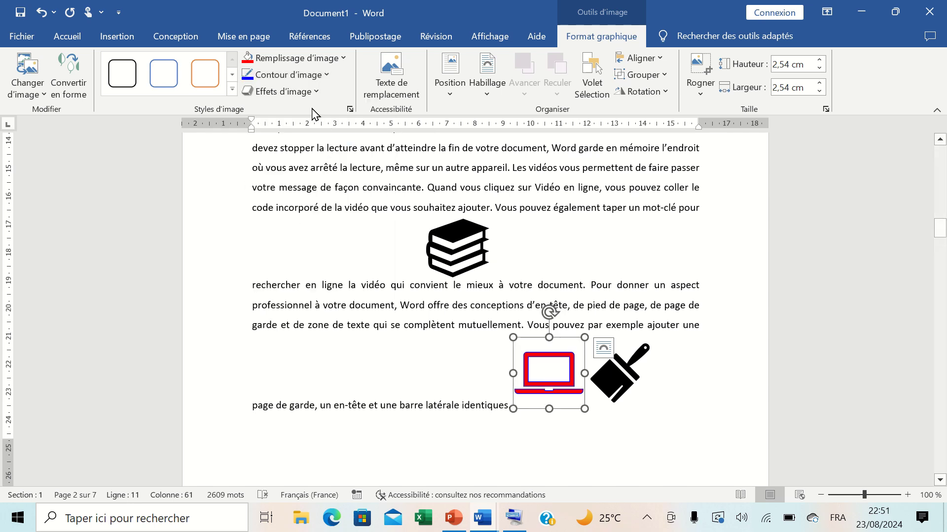
Add a blue glow to the laptop and move it into the paragraph's text line
{"action": "left_click", "coordinate": [281, 92]}
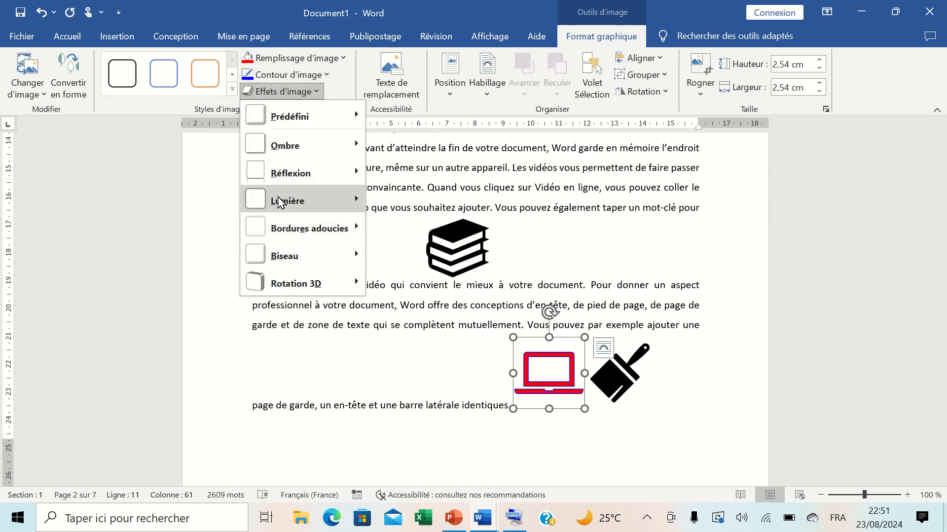
{"action": "mouse_move", "coordinate": [299, 200]}
{"action": "left_click", "coordinate": [387, 413]}
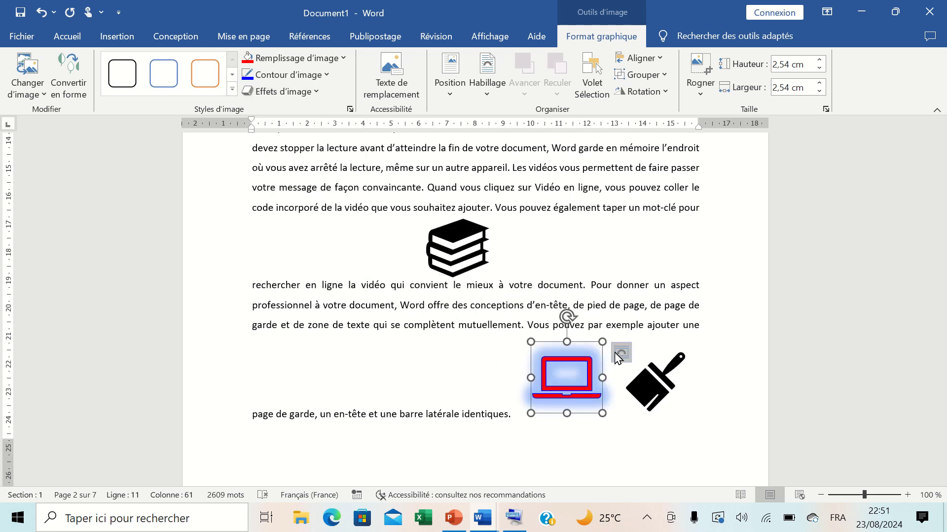
{"action": "left_click_drag", "start_coordinate": [542, 380], "coordinate": [510, 314]}
{"action": "left_click", "coordinate": [486, 353]}
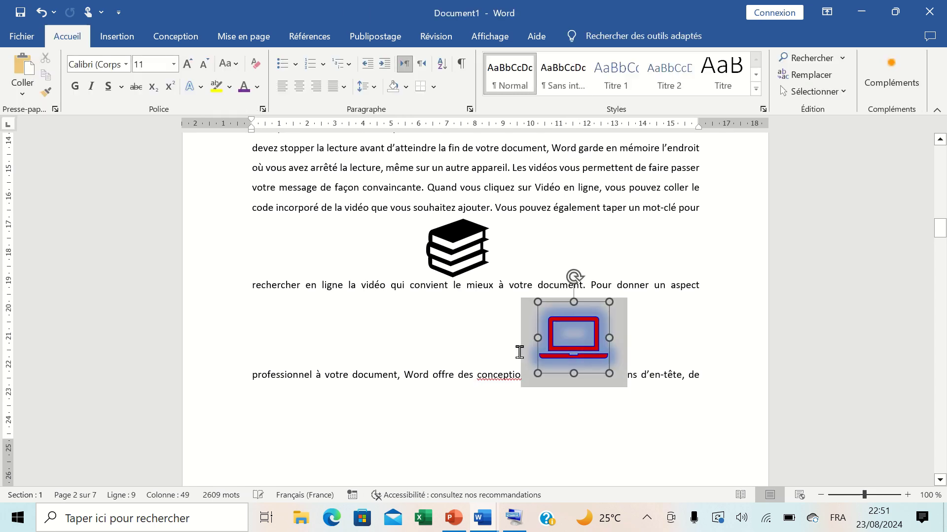
Give the laptop square text wrapping and drag it toward the left margin
{"action": "left_click", "coordinate": [572, 352]}
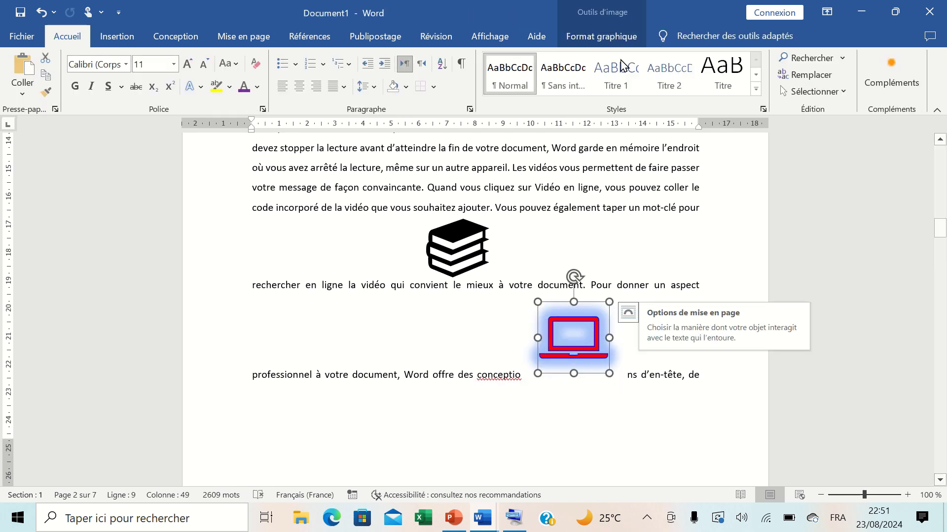
{"action": "left_click", "coordinate": [592, 37]}
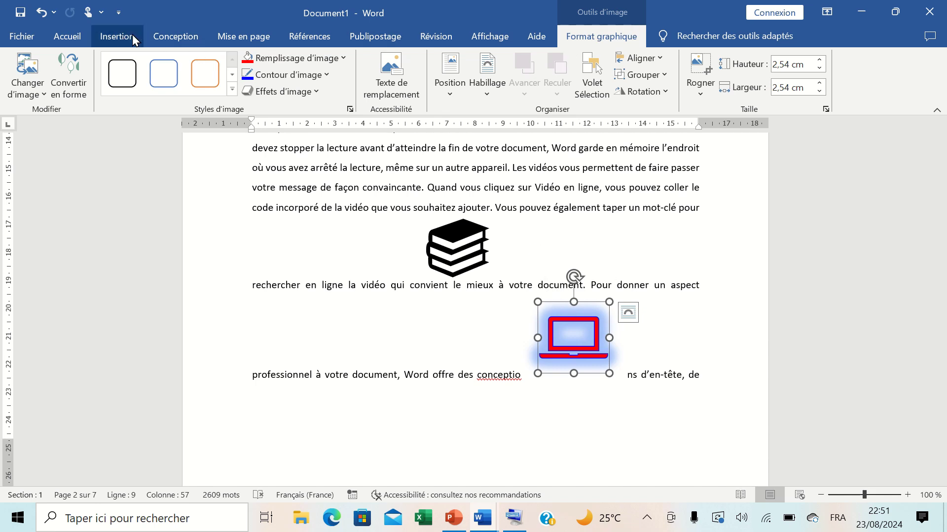
{"action": "left_click", "coordinate": [117, 36]}
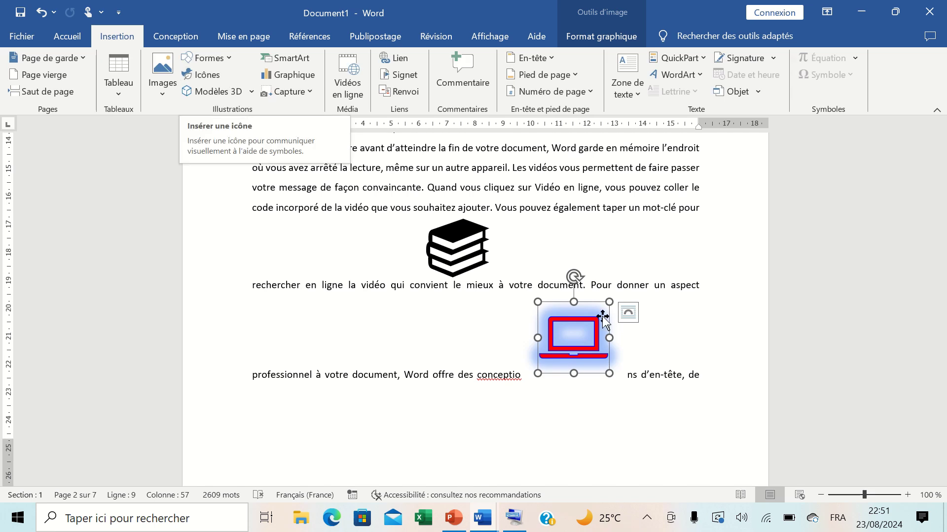
{"action": "left_click", "coordinate": [601, 37]}
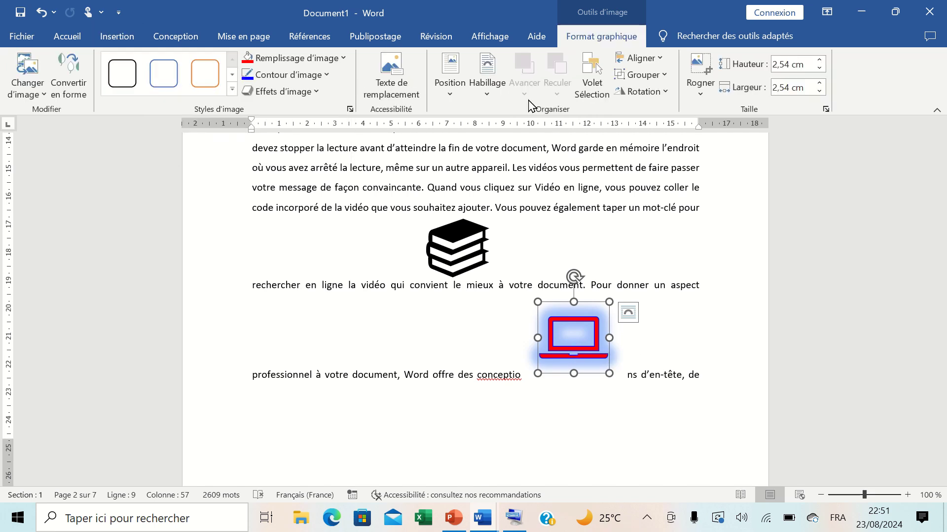
{"action": "left_click", "coordinate": [633, 318]}
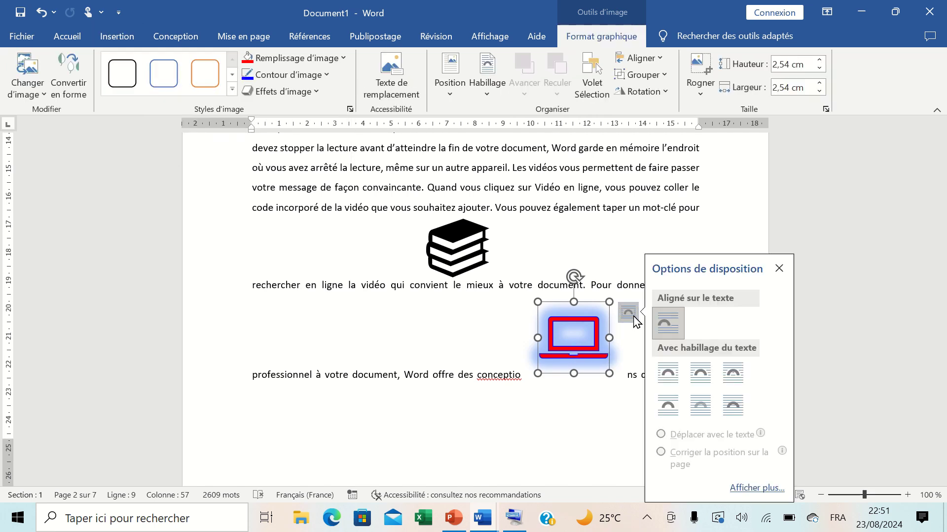
{"action": "left_click", "coordinate": [667, 405]}
{"action": "left_click_drag", "start_coordinate": [544, 350], "coordinate": [311, 218]}
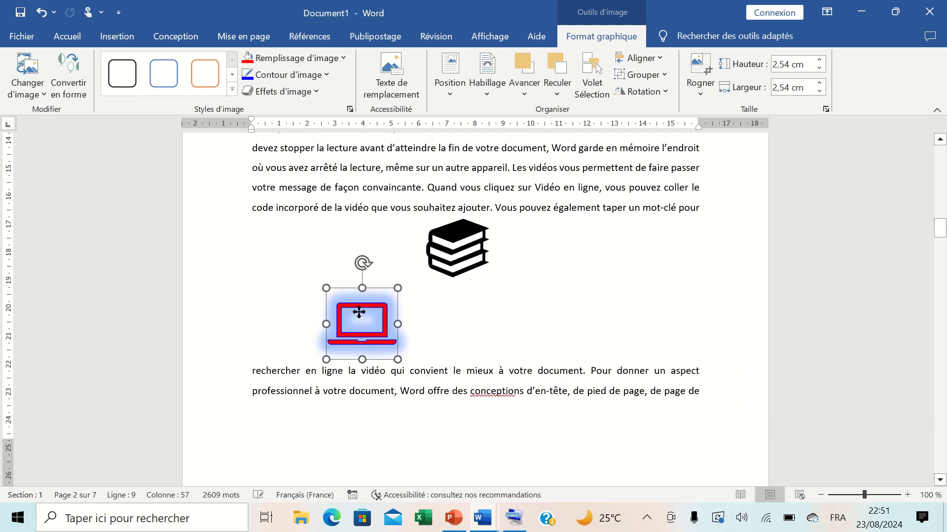
{"action": "scroll", "coordinate": [492, 266], "scroll_direction": "up", "scroll_amount": 2}
{"action": "mouse_move", "coordinate": [492, 266]}
{"action": "left_mouse_down"}
{"action": "mouse_move", "coordinate": [336, 296]}
{"action": "mouse_move", "coordinate": [343, 318]}
{"action": "mouse_move", "coordinate": [336, 368]}
{"action": "left_mouse_up"}
Delete the books icon, then reselect the laptop and its layout options
{"action": "left_click", "coordinate": [447, 333]}
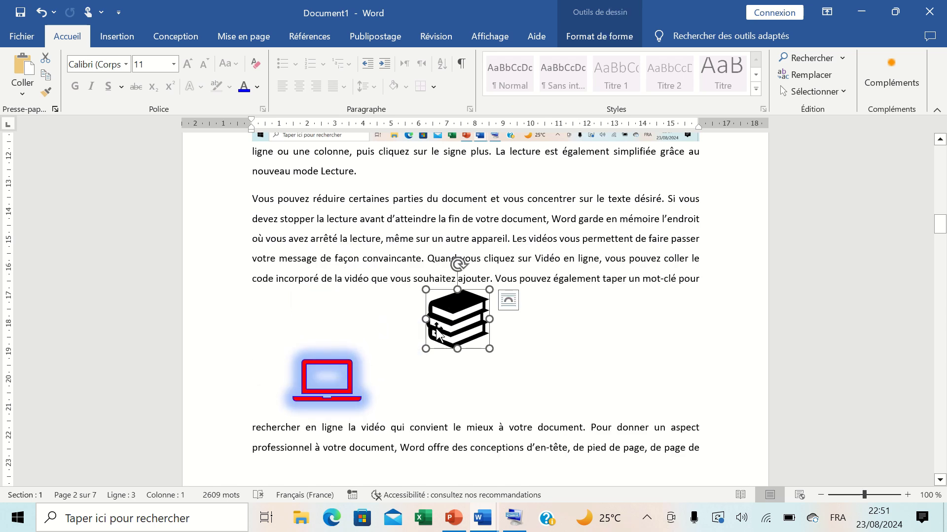
{"action": "key", "text": "Delete"}
{"action": "left_click", "coordinate": [325, 379]}
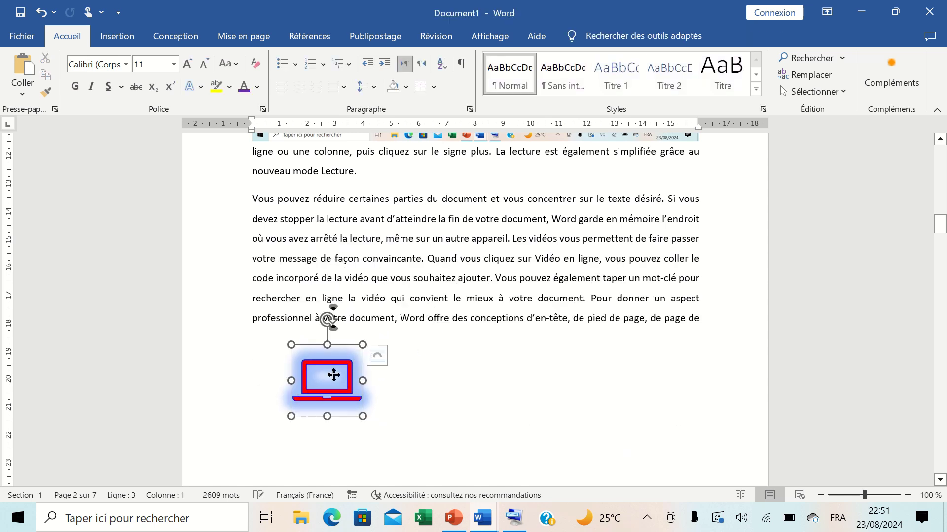
{"action": "left_click", "coordinate": [381, 355]}
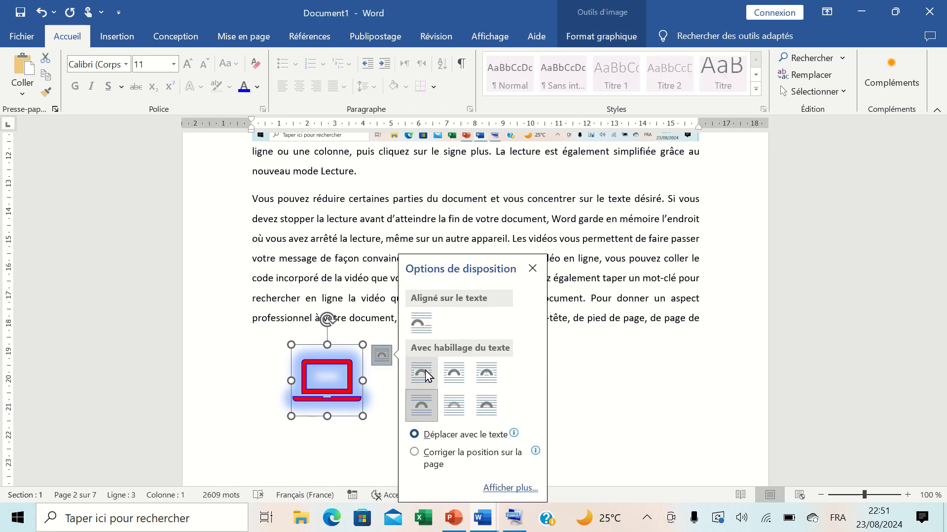
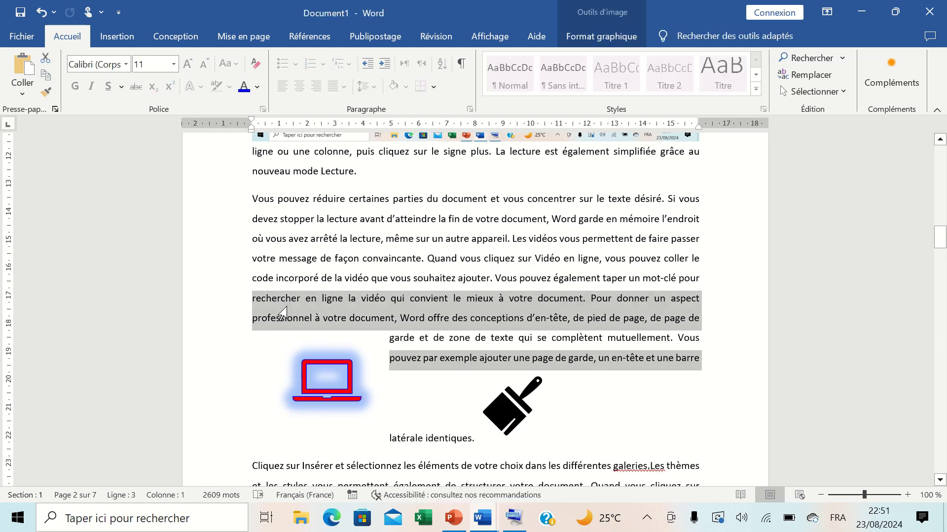
Move the laptop icon to the start of the 'Vous pouvez réduire' paragraph, verify the text wrap, and reselect it
{"action": "mouse_move", "coordinate": [283, 313]}
{"action": "left_mouse_down"}
{"action": "mouse_move", "coordinate": [296, 390]}
{"action": "mouse_move", "coordinate": [270, 256]}
{"action": "left_mouse_up"}
{"action": "left_click", "coordinate": [305, 376]}
{"action": "left_click", "coordinate": [407, 279]}
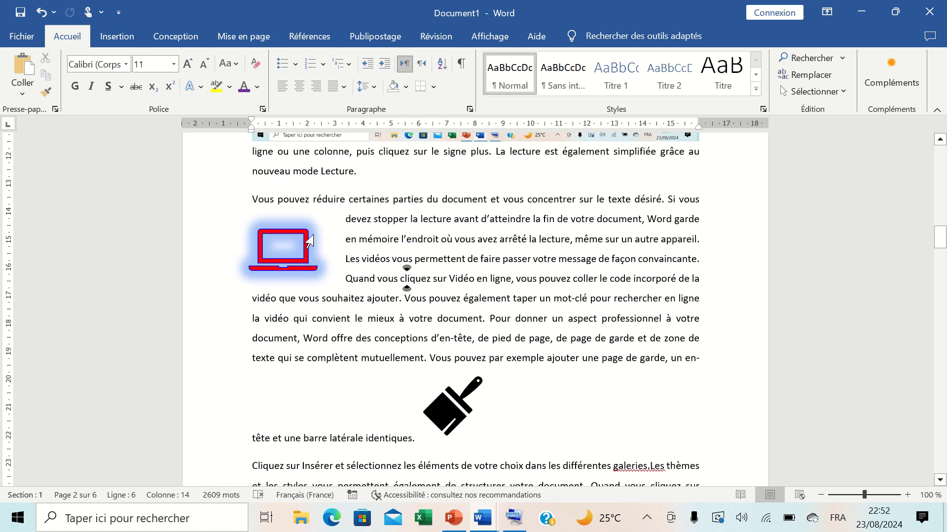
{"action": "left_click", "coordinate": [309, 267]}
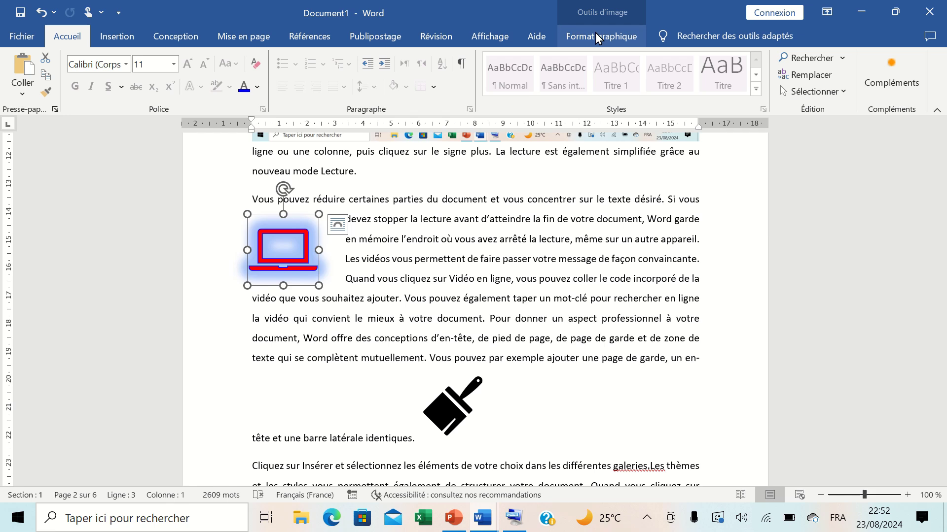
Show the Format graphique options for the icon, then switch to the Insertion ribbon
{"action": "left_click", "coordinate": [603, 39]}
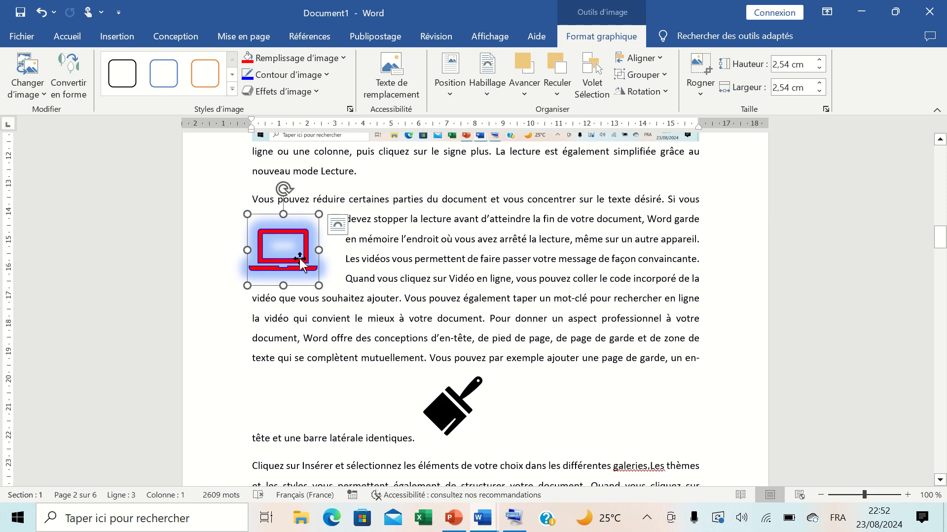
{"action": "left_click", "coordinate": [124, 35]}
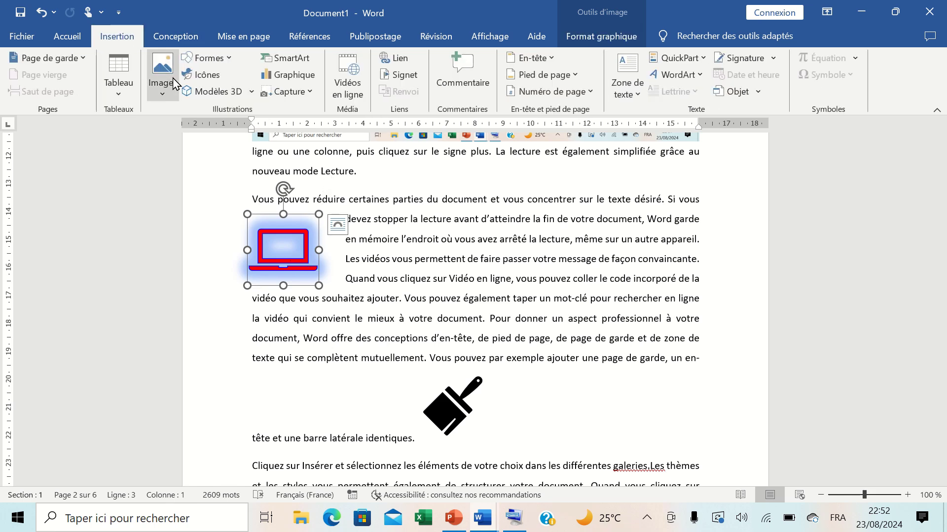